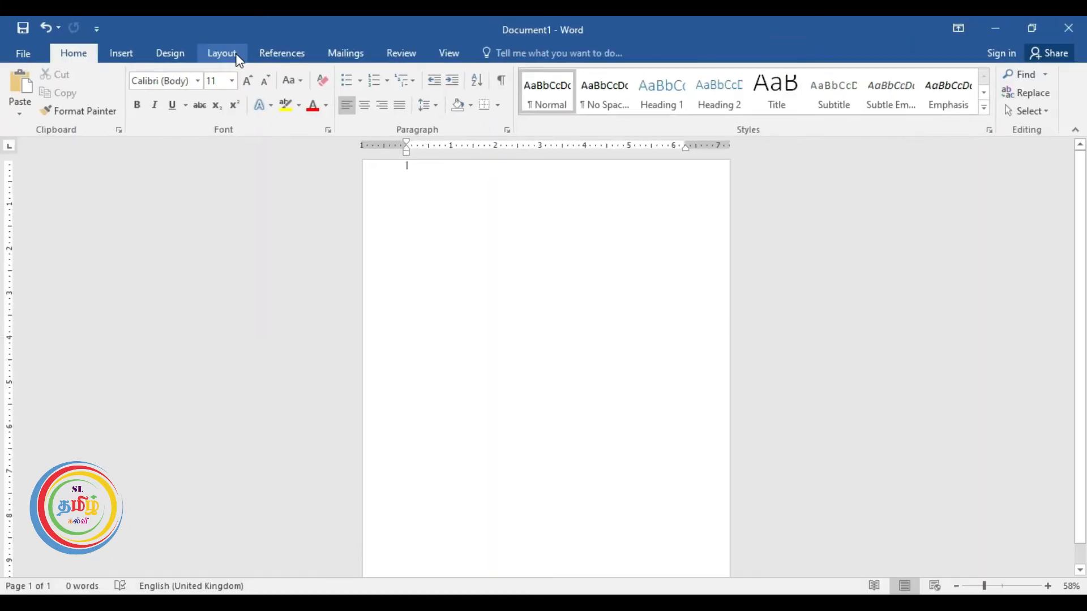
Set the page to A5 paper size with Narrow 0.5-inch margins.
click(236, 57)
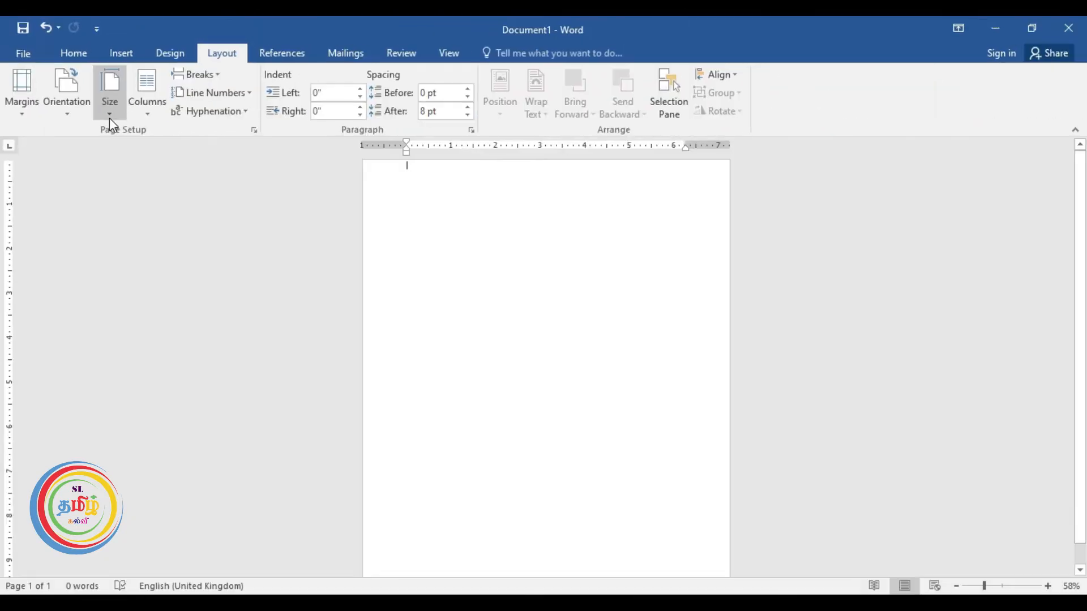
click(136, 119)
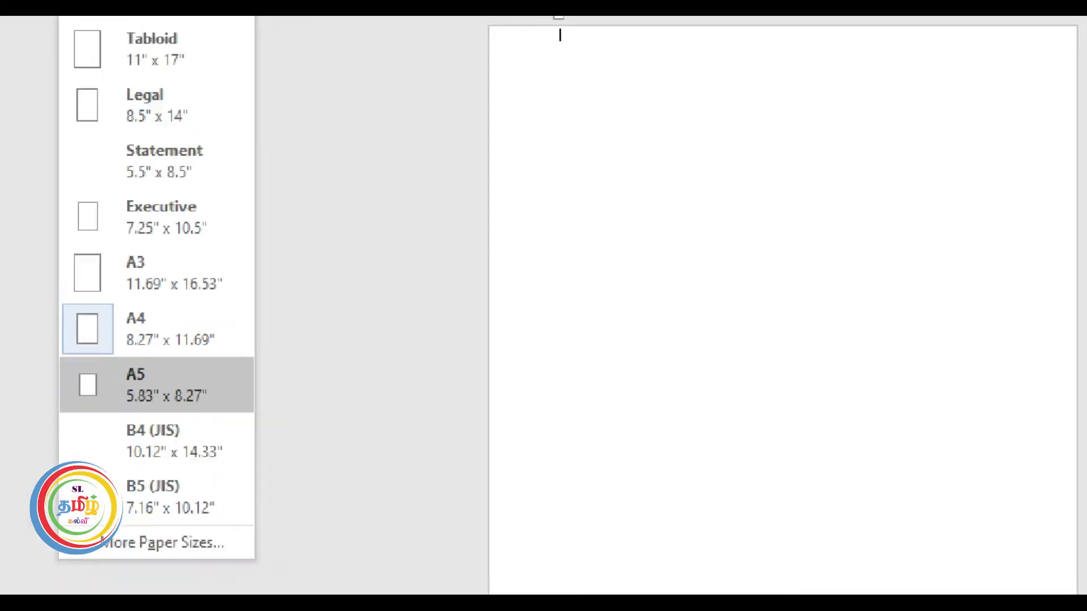
click(150, 386)
click(110, 116)
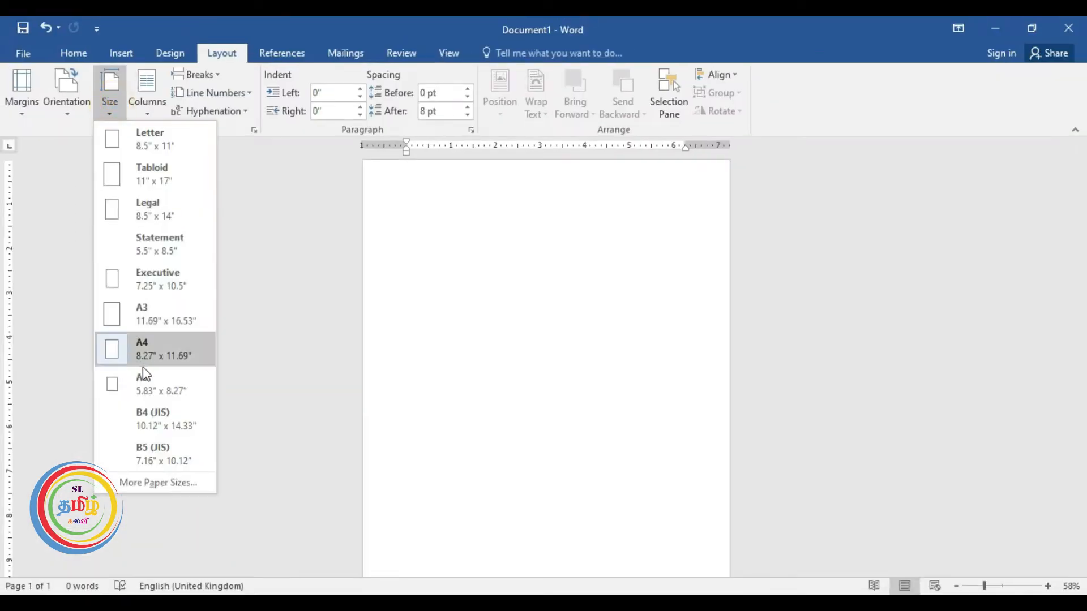
click(143, 379)
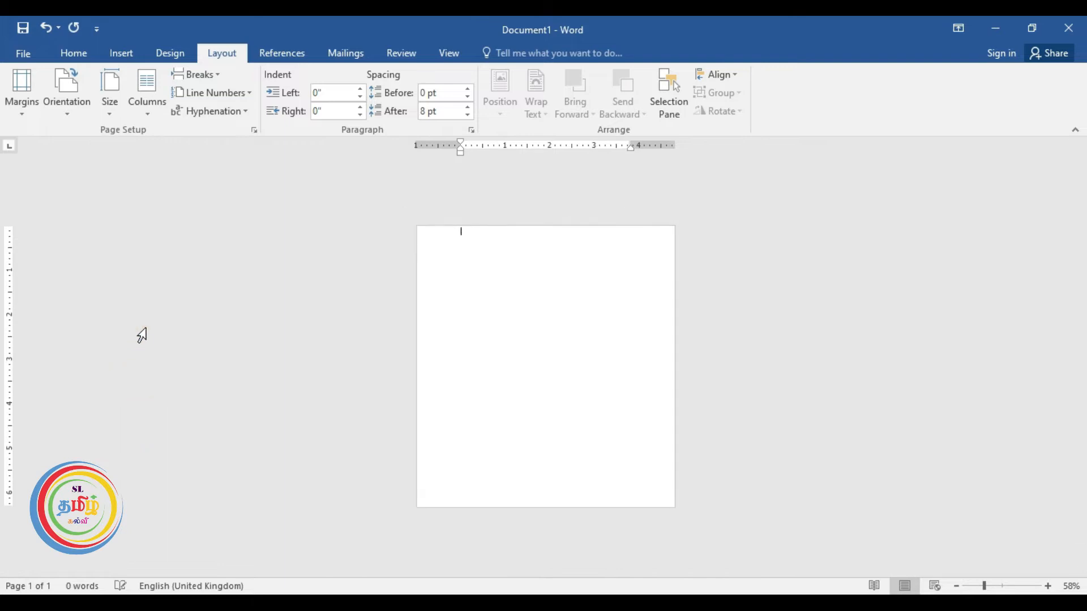
click(22, 115)
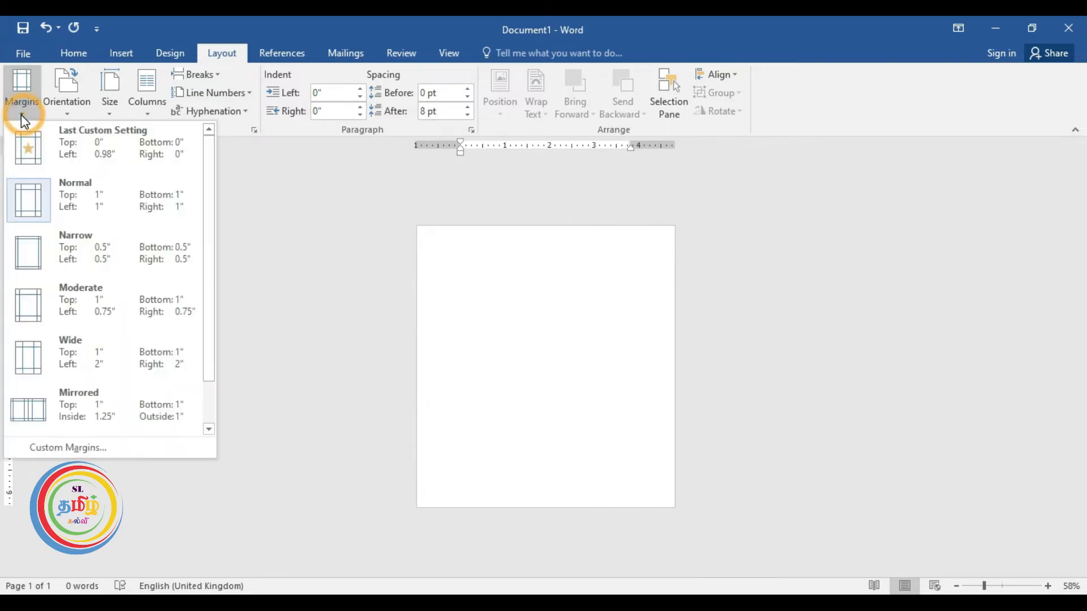
click(64, 259)
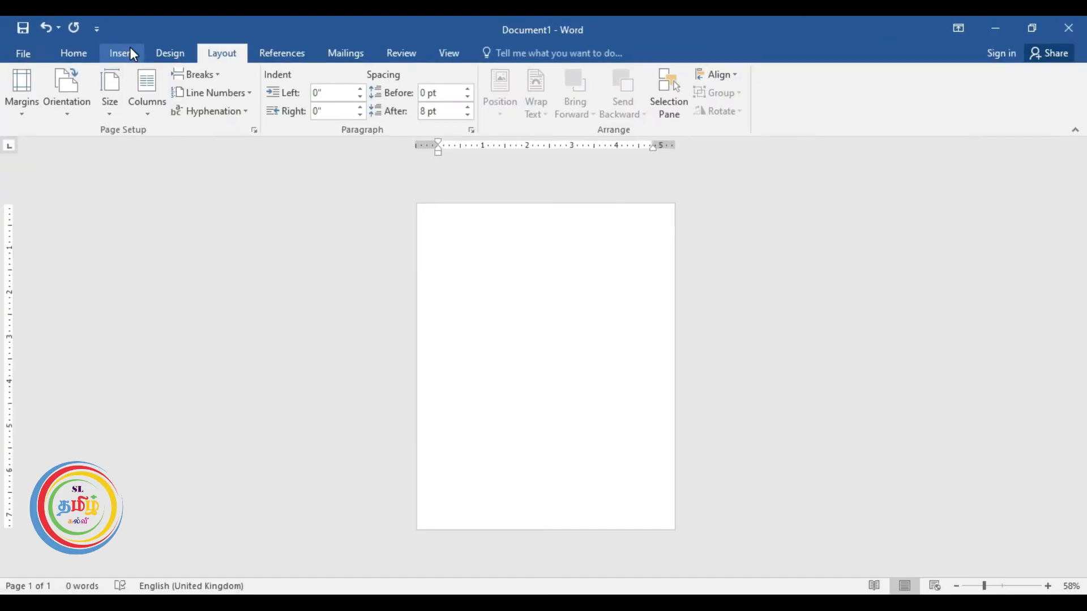
Insert plain black WordArt reading 'DR FASHION' and drag it toward the page's top right.
click(129, 54)
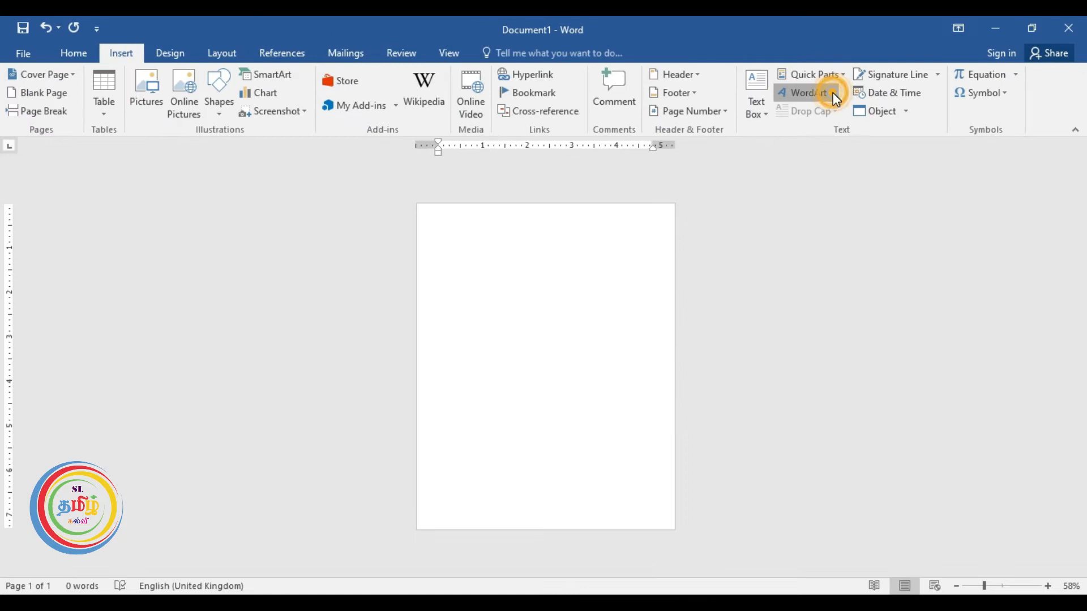
click(833, 93)
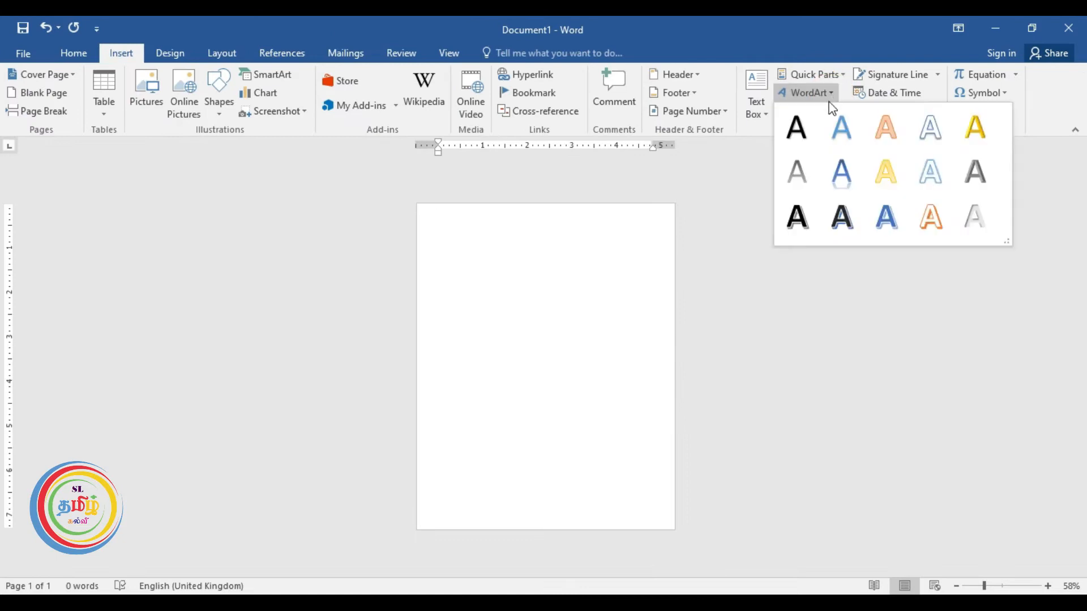
click(798, 127)
drag(490, 210, 578, 206)
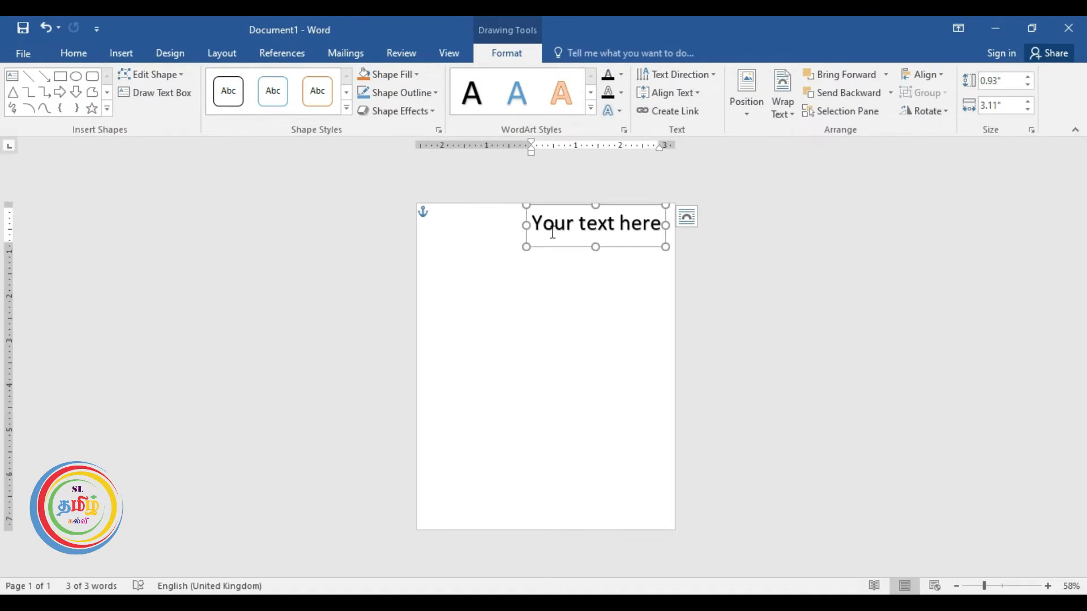
drag(535, 223, 653, 230)
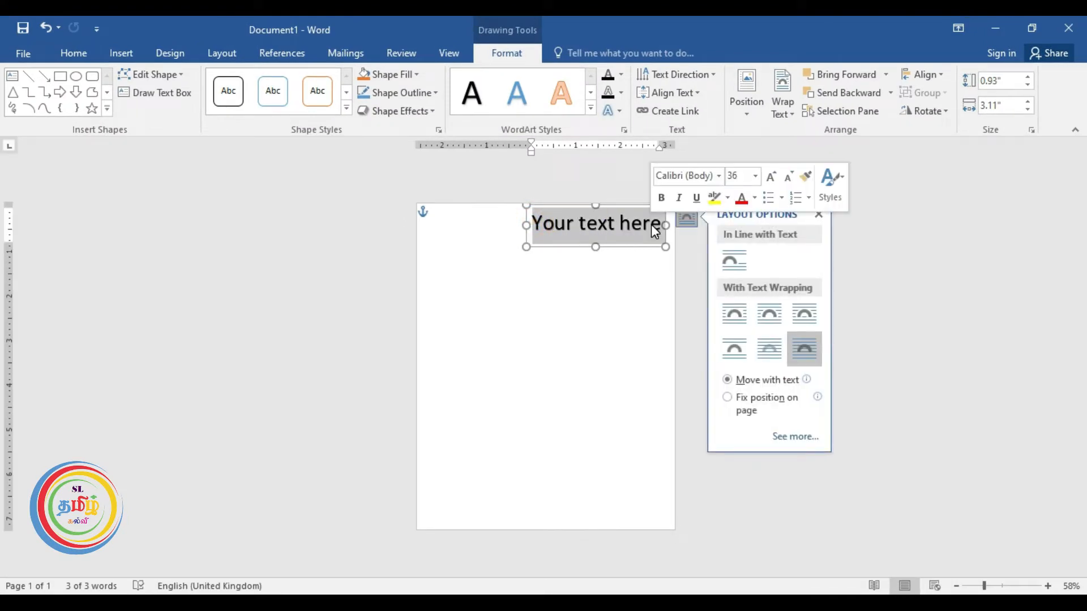
text(DR)
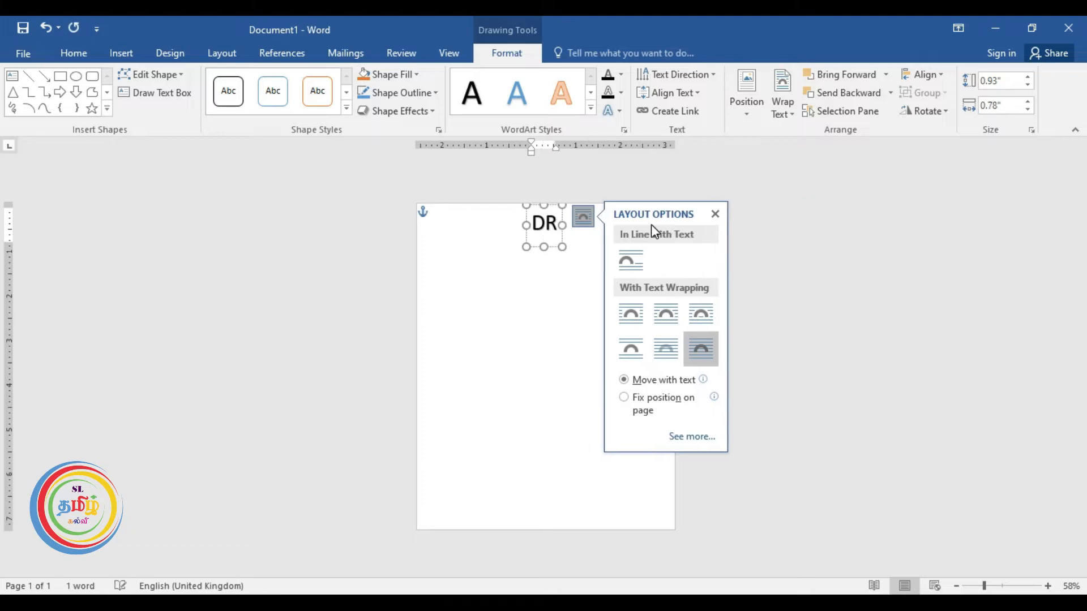
text( FA)
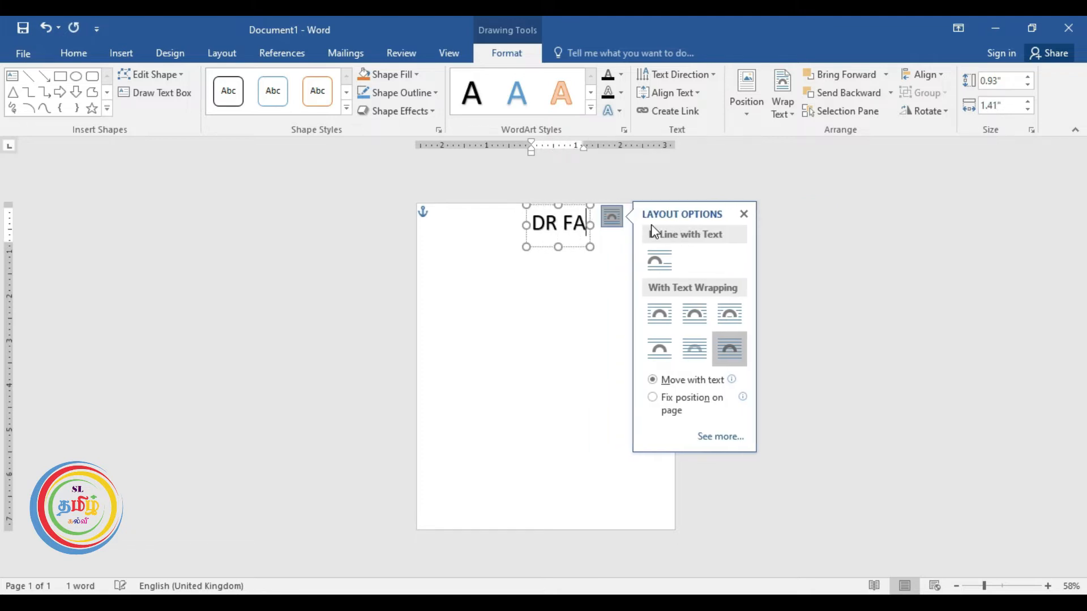
text(SHION)
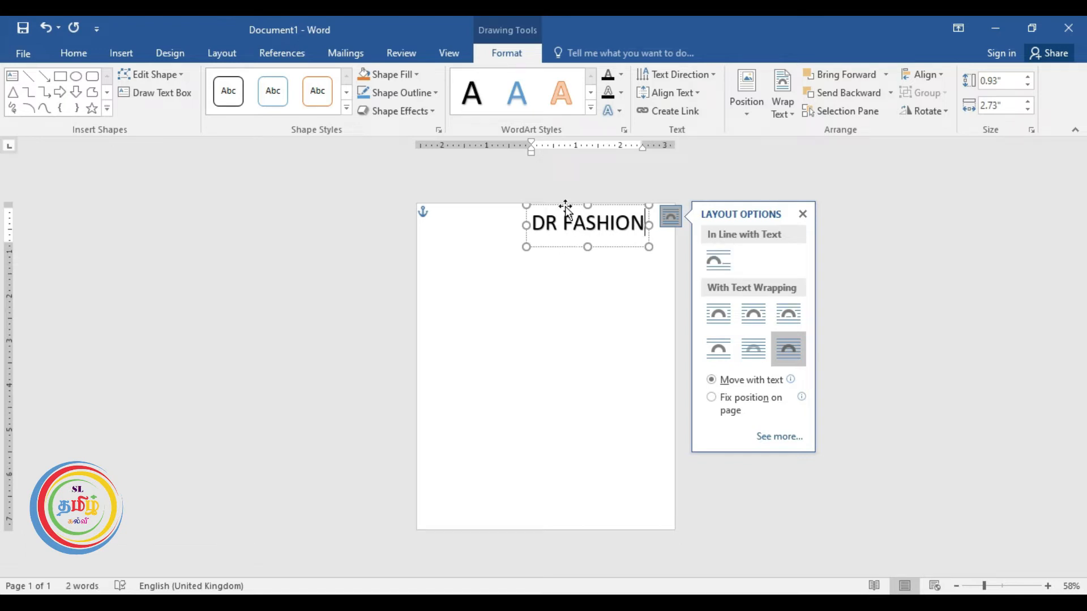
drag(565, 207, 645, 225)
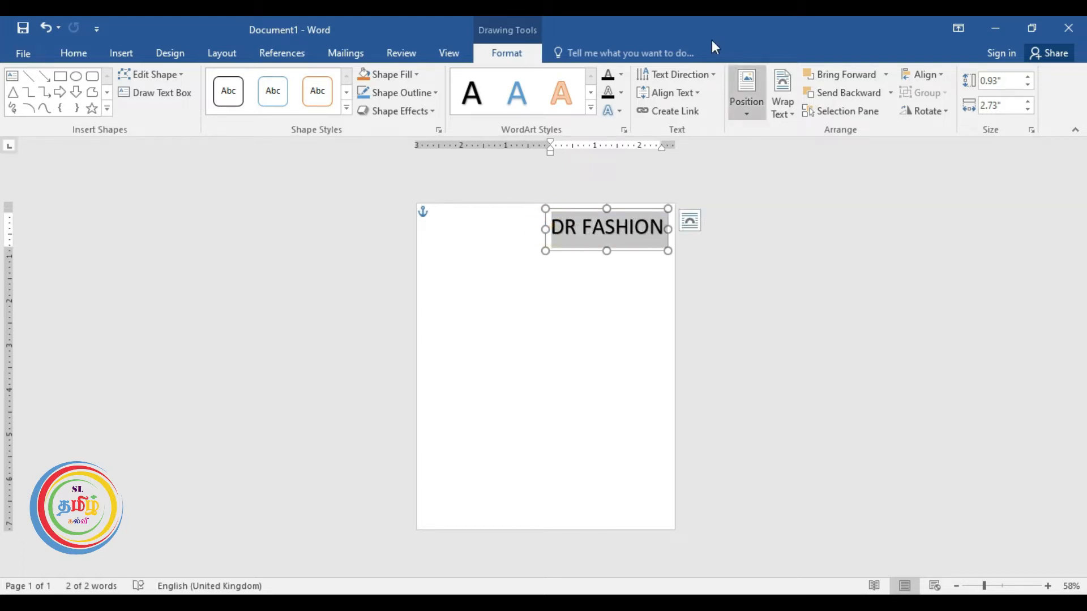
Change the heading font to Alpenkreuzer and shift the box to fit the page.
click(85, 54)
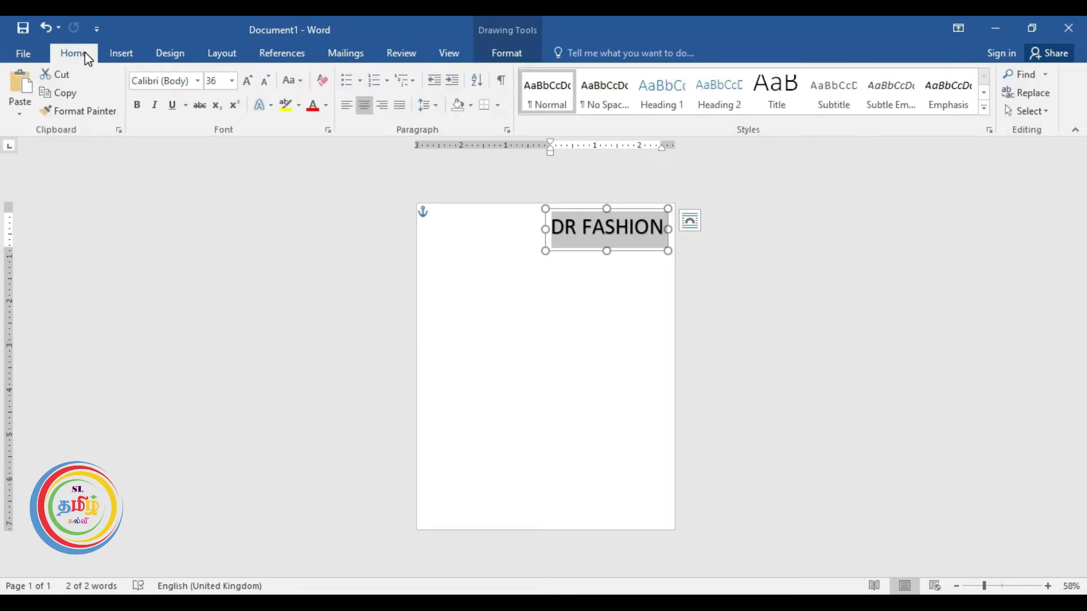
click(198, 81)
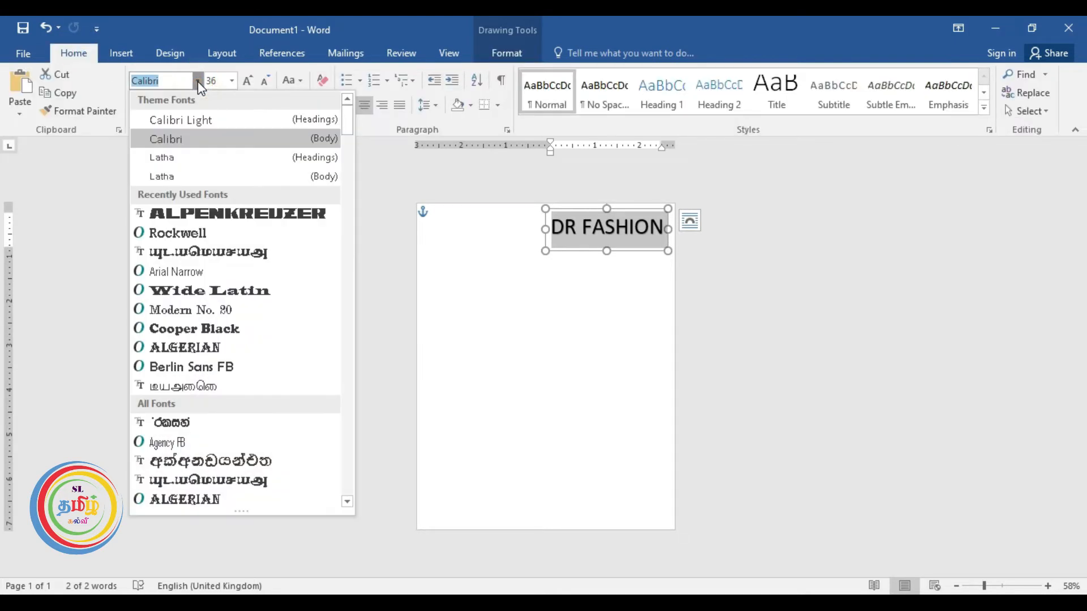
click(222, 217)
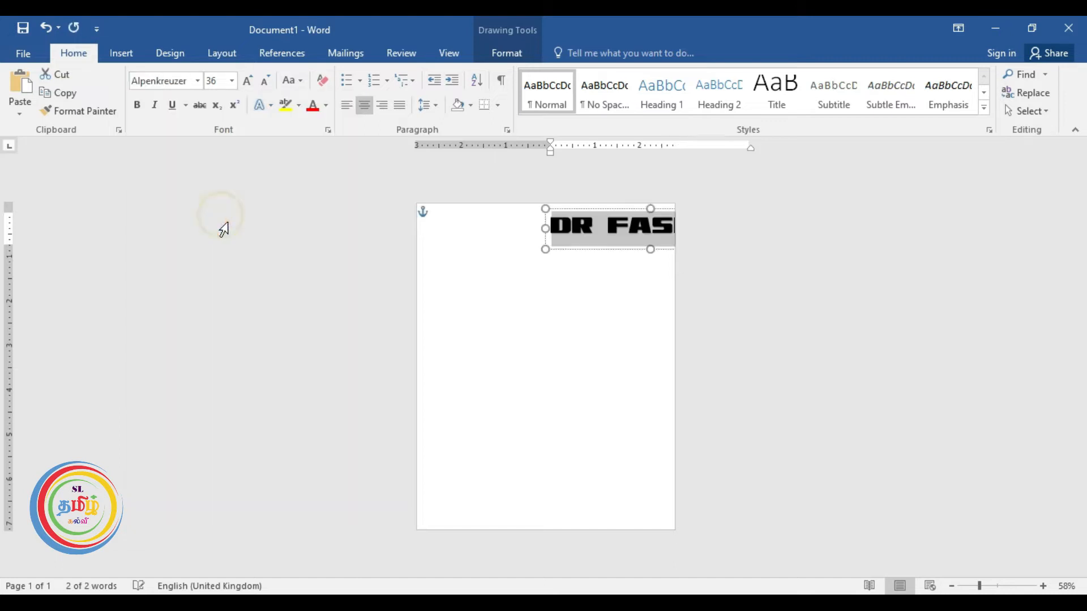
click(599, 209)
drag(599, 209, 656, 233)
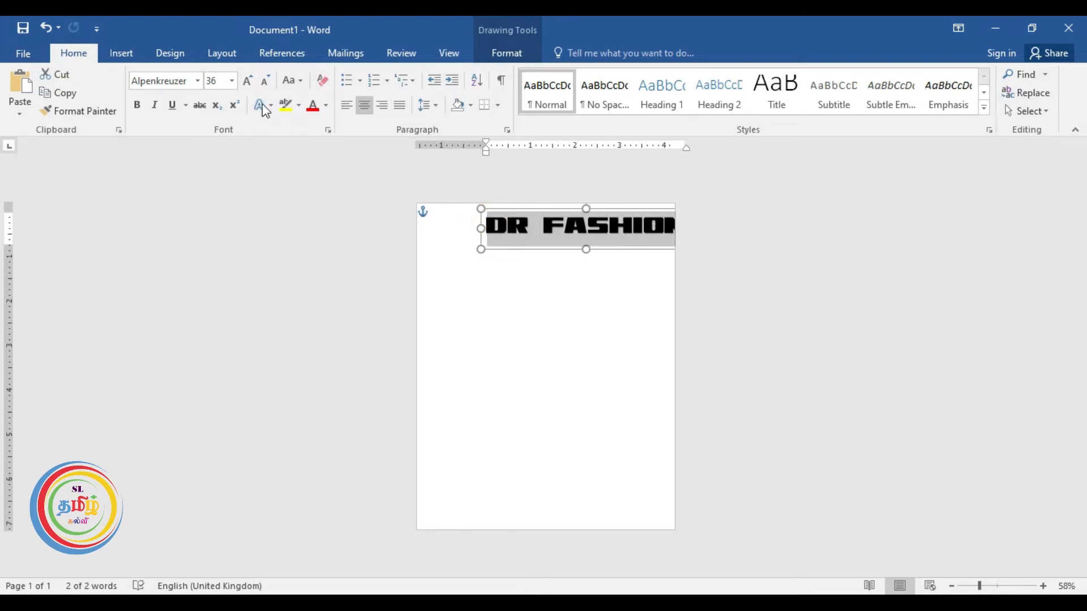
Shrink the heading to 28 pt, place it at the top right, and select its text.
click(233, 81)
click(233, 81)
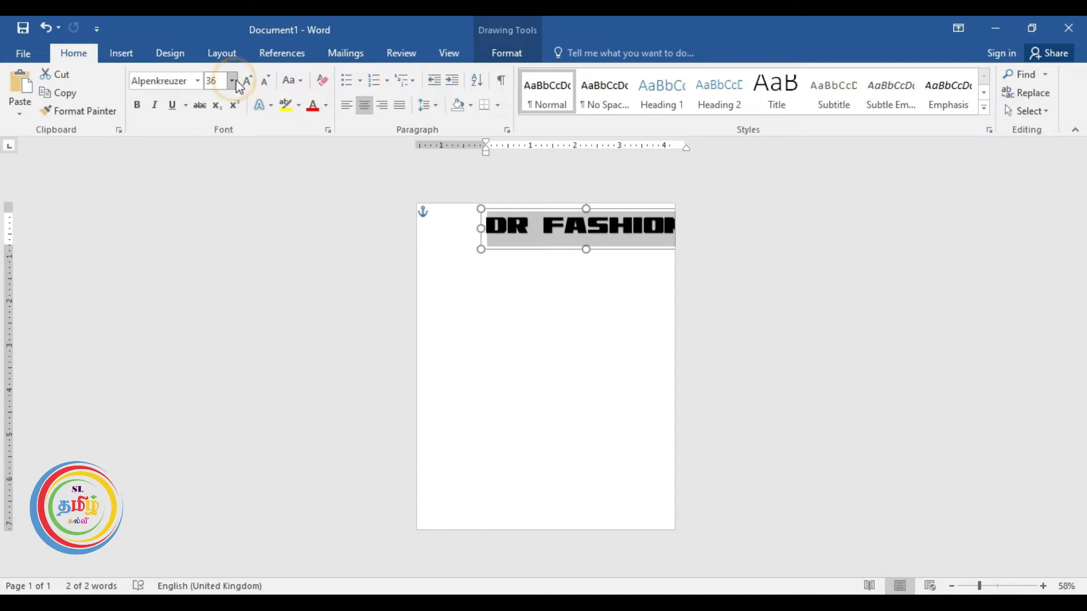
click(265, 81)
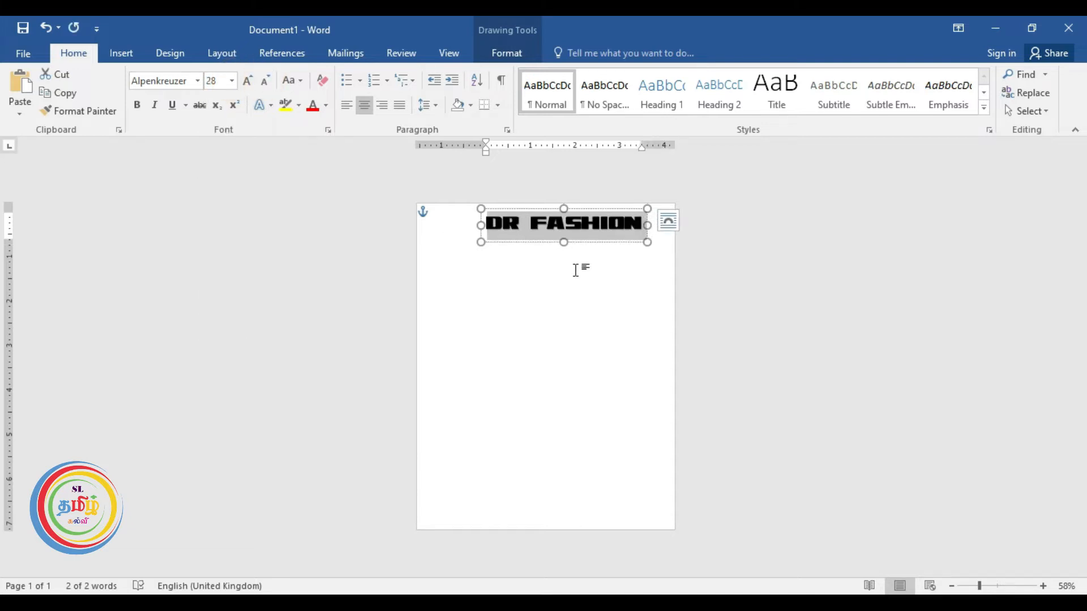
scroll(606, 291, up, 6)
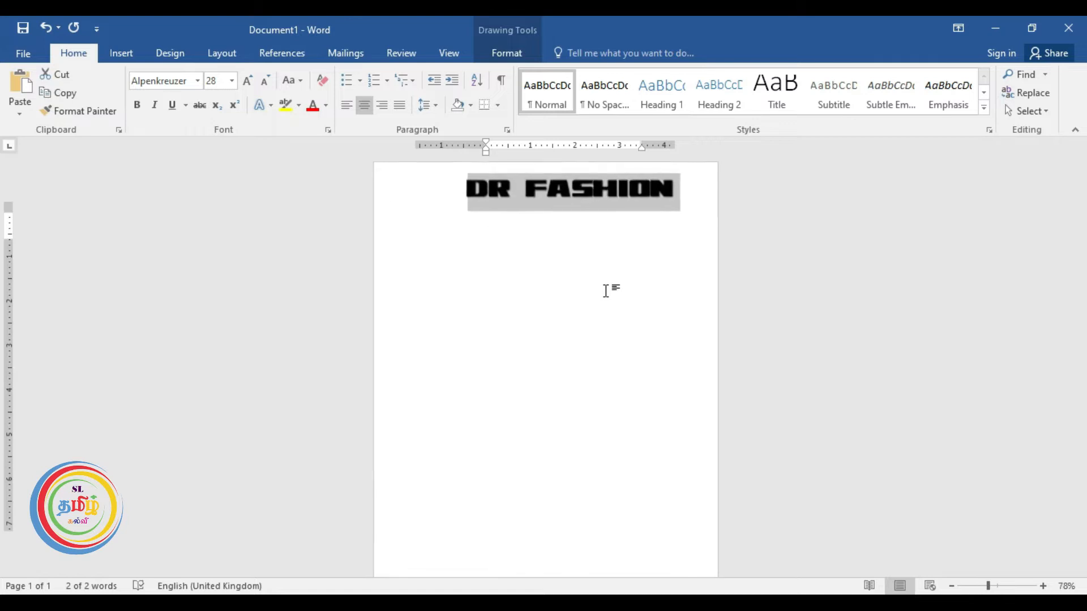
scroll(606, 291, up, 1)
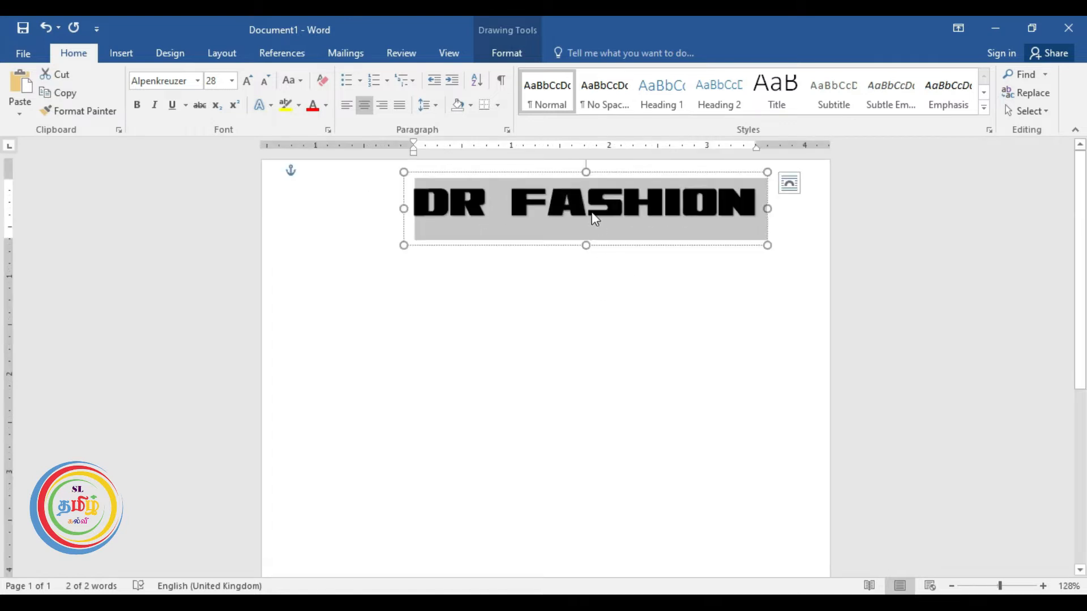
drag(557, 170, 612, 168)
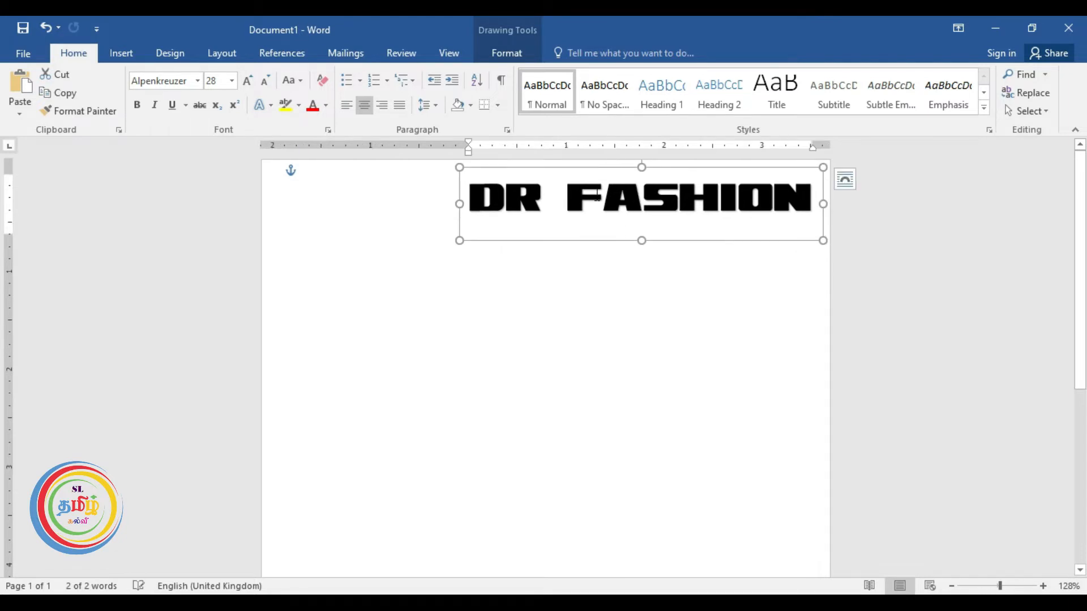
drag(470, 196, 756, 198)
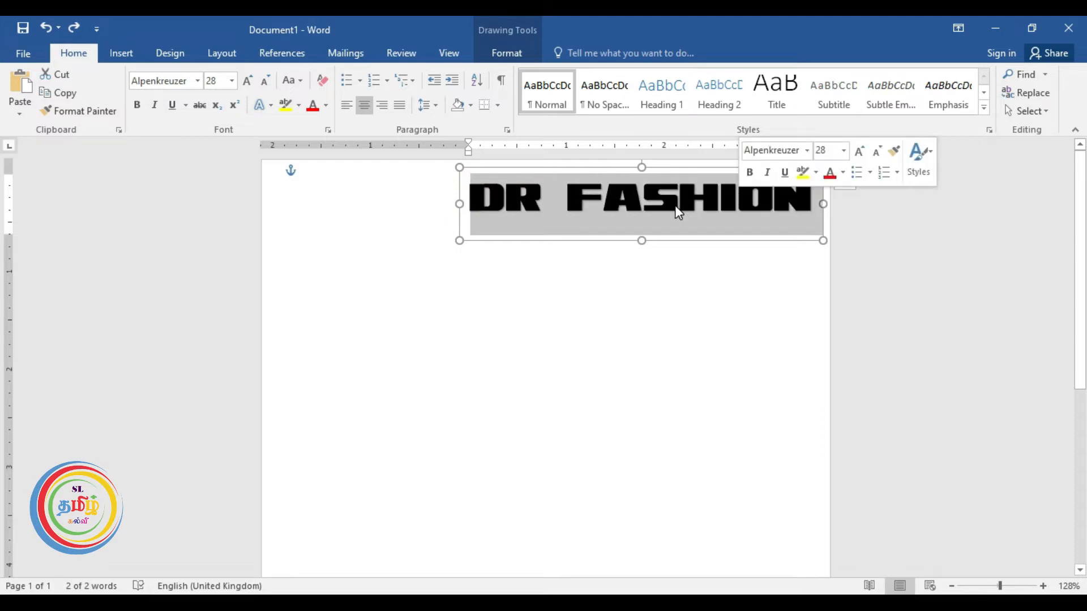
Colour the word FASHION red and the word DR dark blue.
click(484, 196)
drag(568, 196, 812, 198)
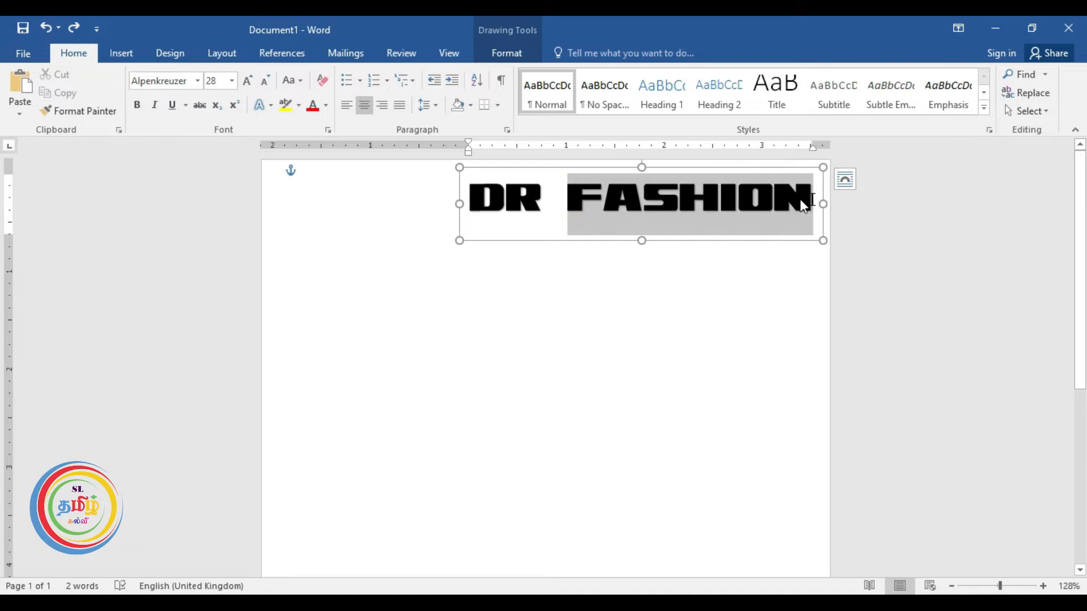
click(509, 54)
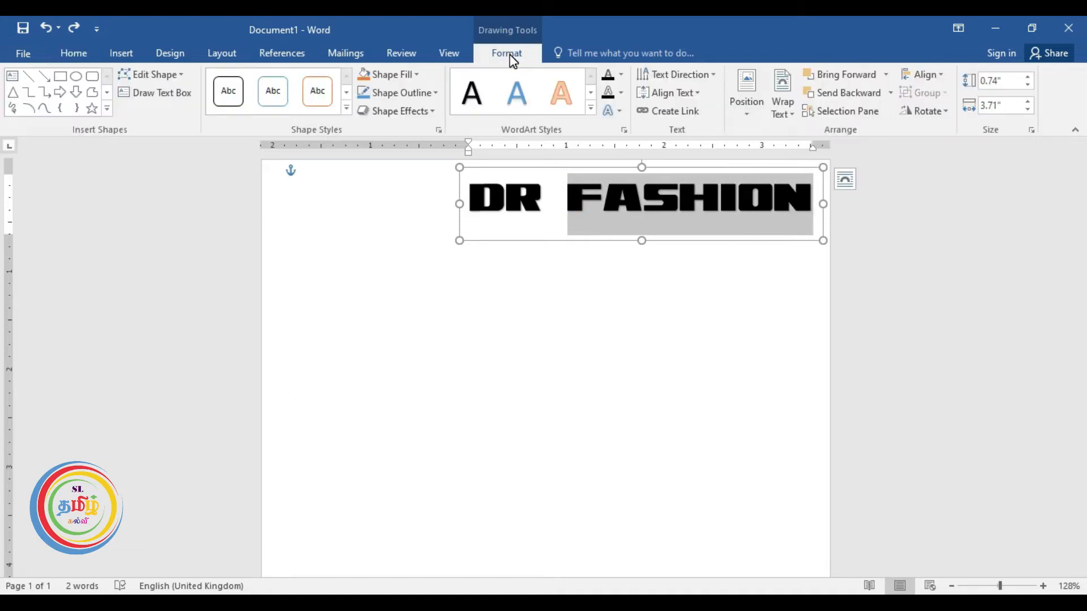
click(620, 74)
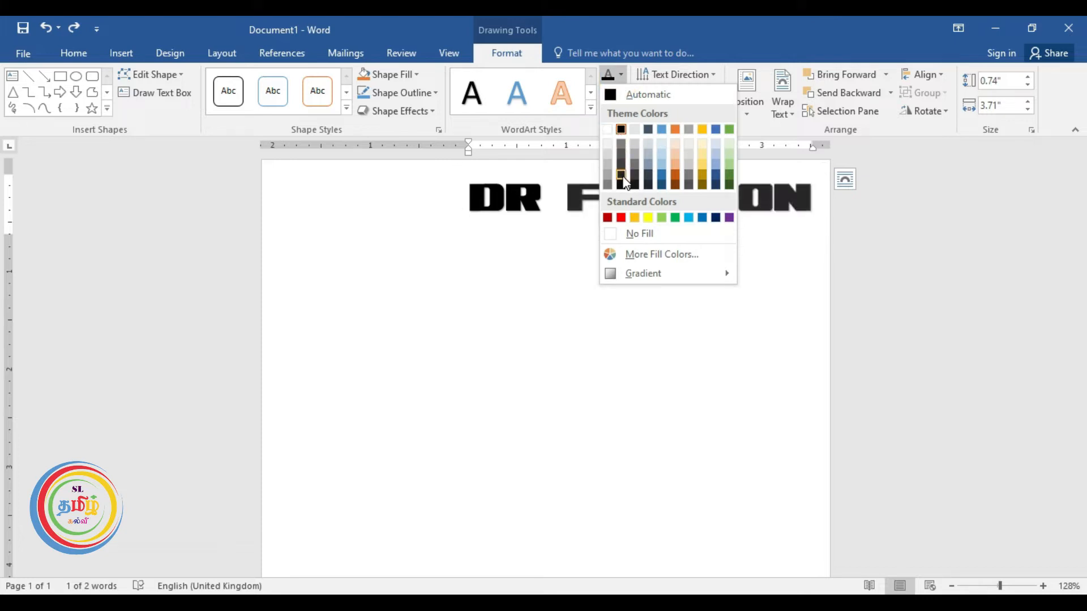
click(621, 219)
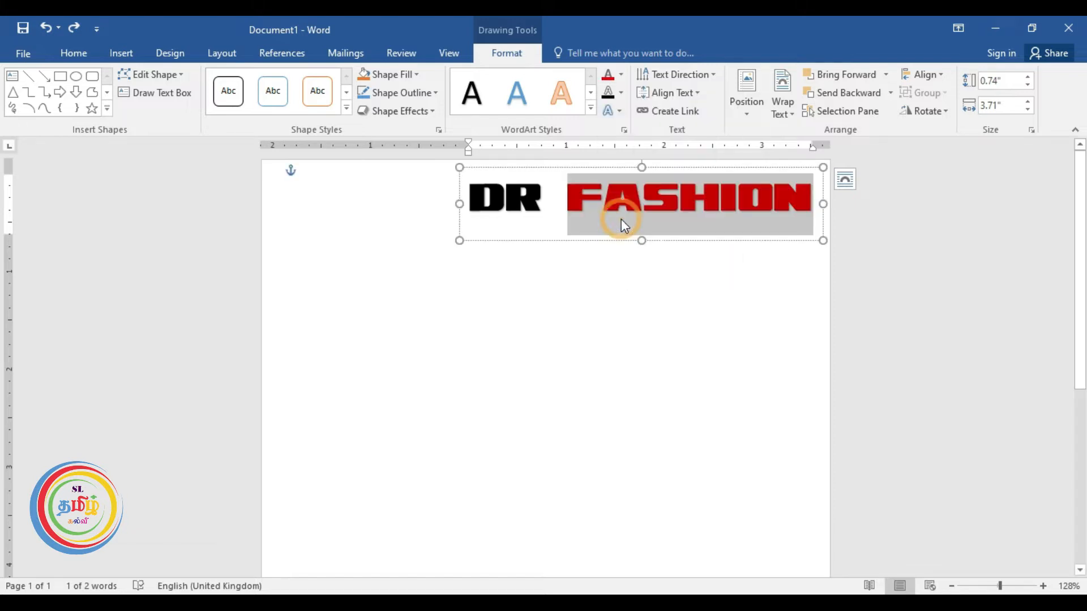
click(542, 200)
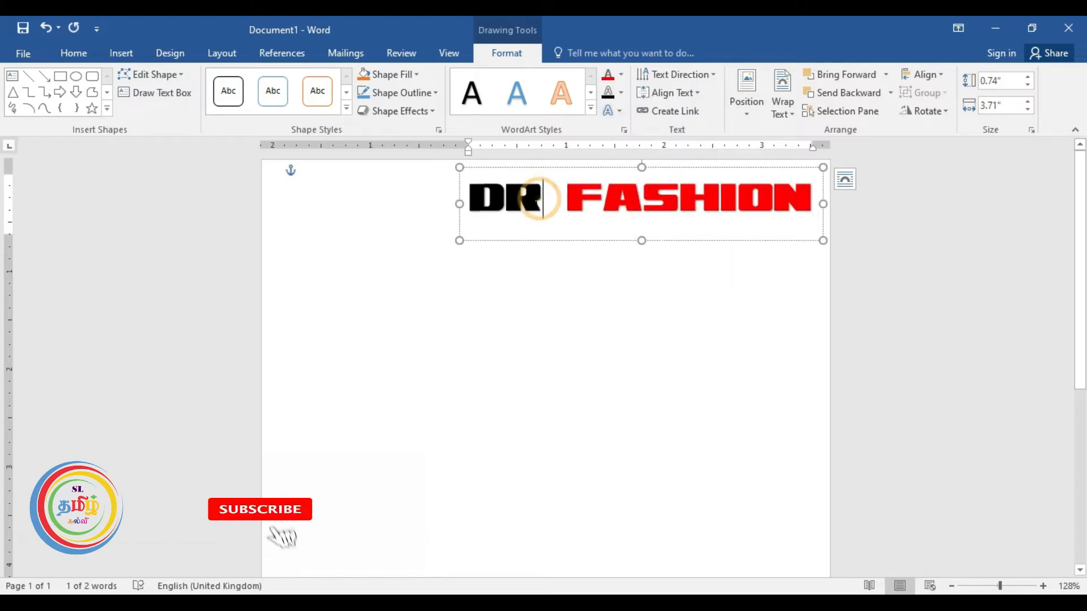
drag(542, 199, 487, 197)
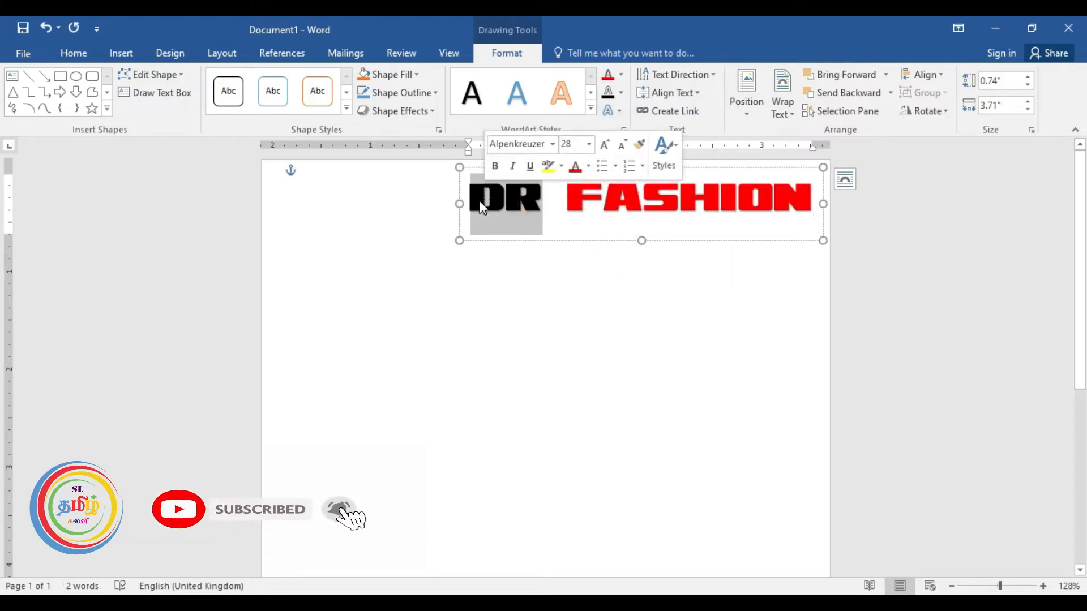
click(621, 75)
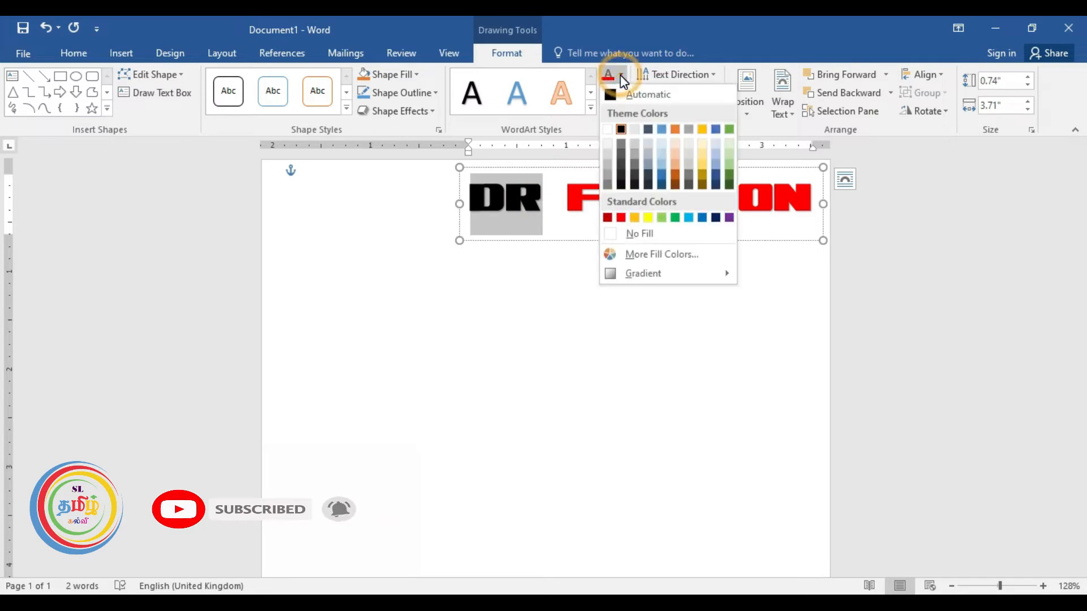
click(715, 218)
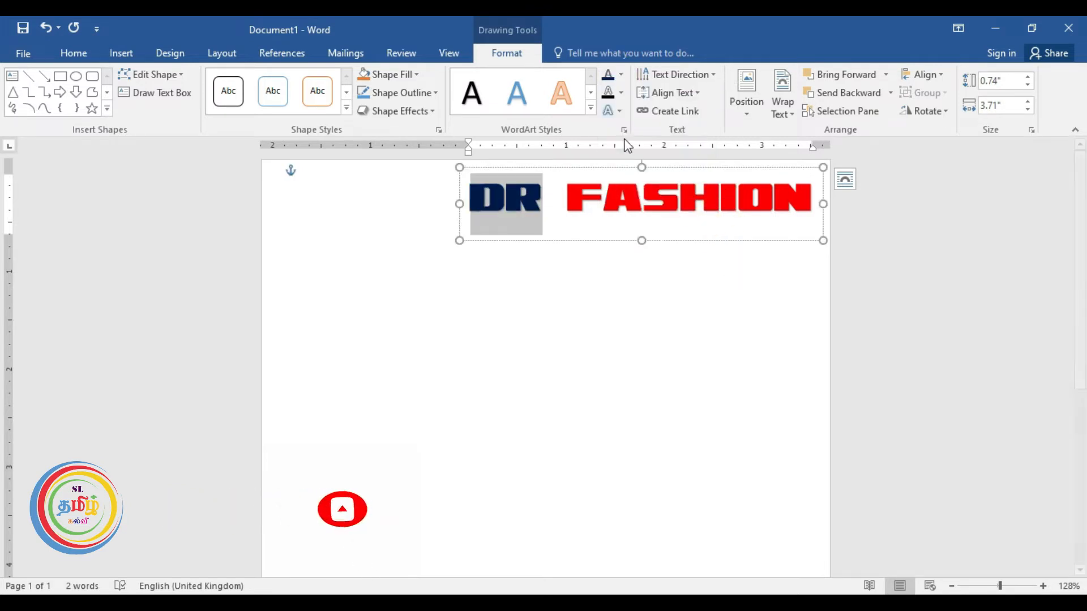
click(602, 215)
key(ctrl+z)
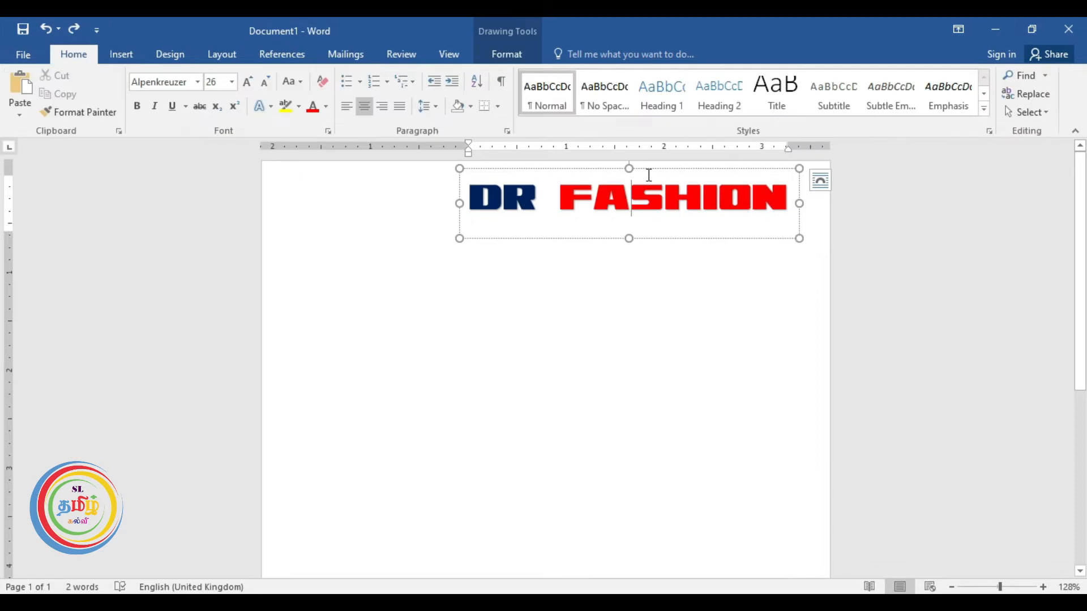
Shrink the whole DR FASHION heading to 20 pt and shift it slightly left.
drag(794, 198, 471, 201)
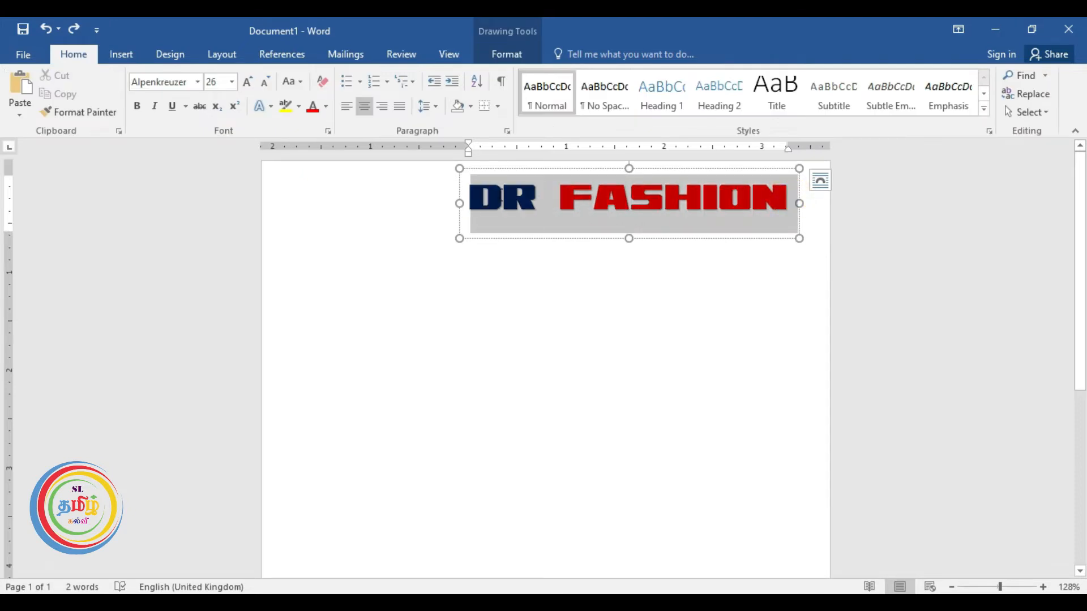
click(264, 82)
click(264, 83)
click(266, 87)
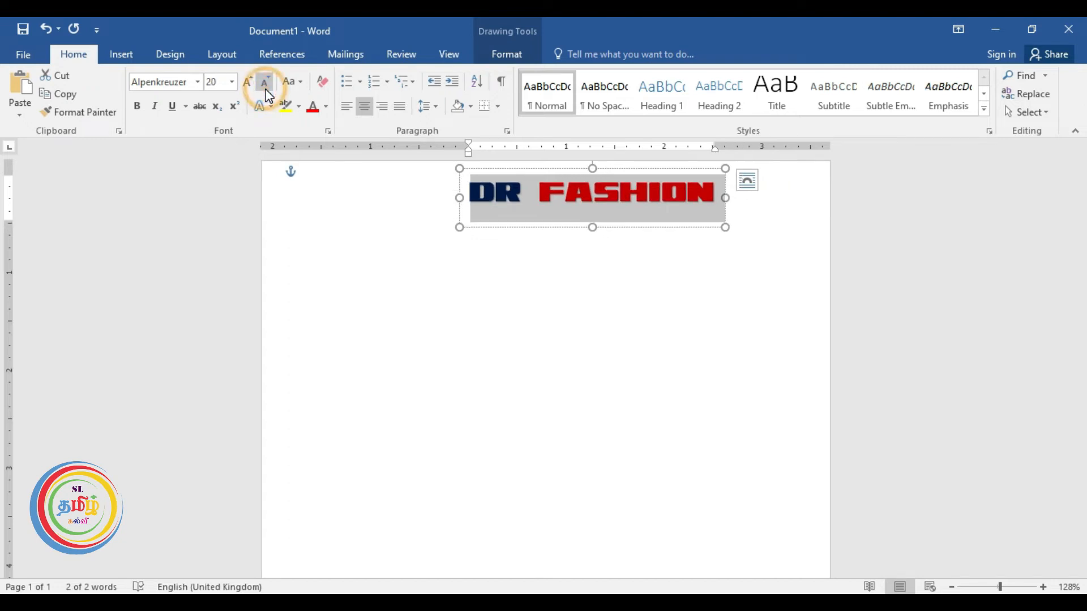
drag(575, 172, 563, 173)
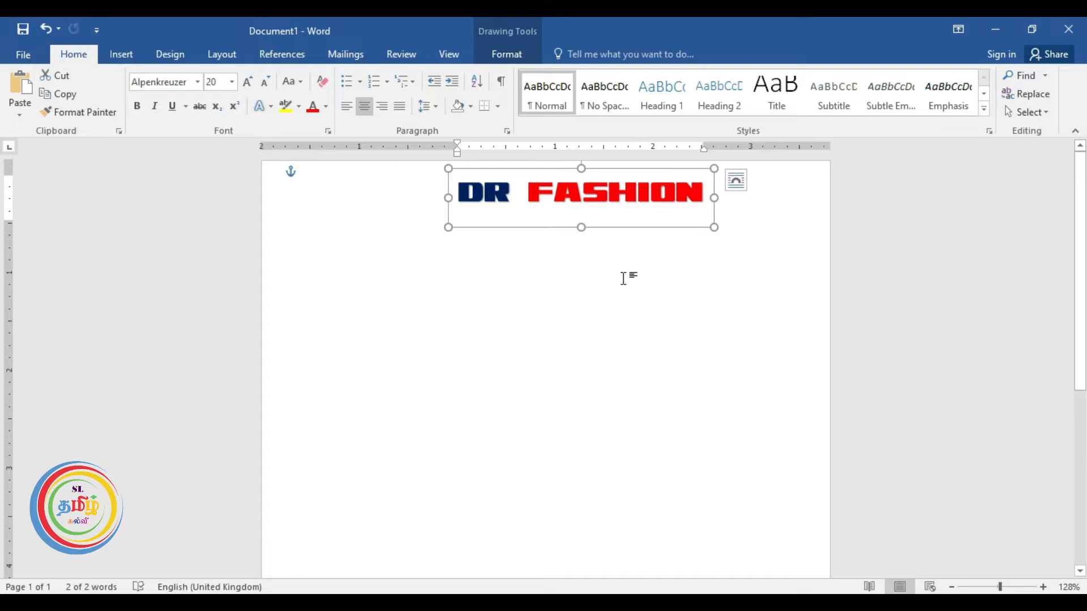
click(623, 278)
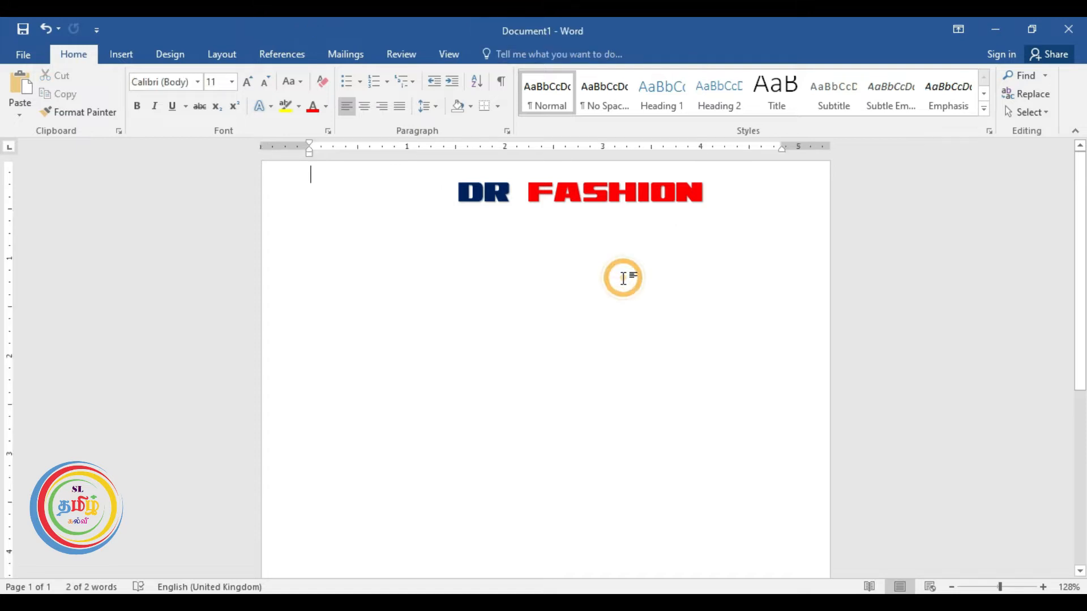
Insert a first-style WordArt box, clear its formatting, and move it below DR FASHION.
click(124, 57)
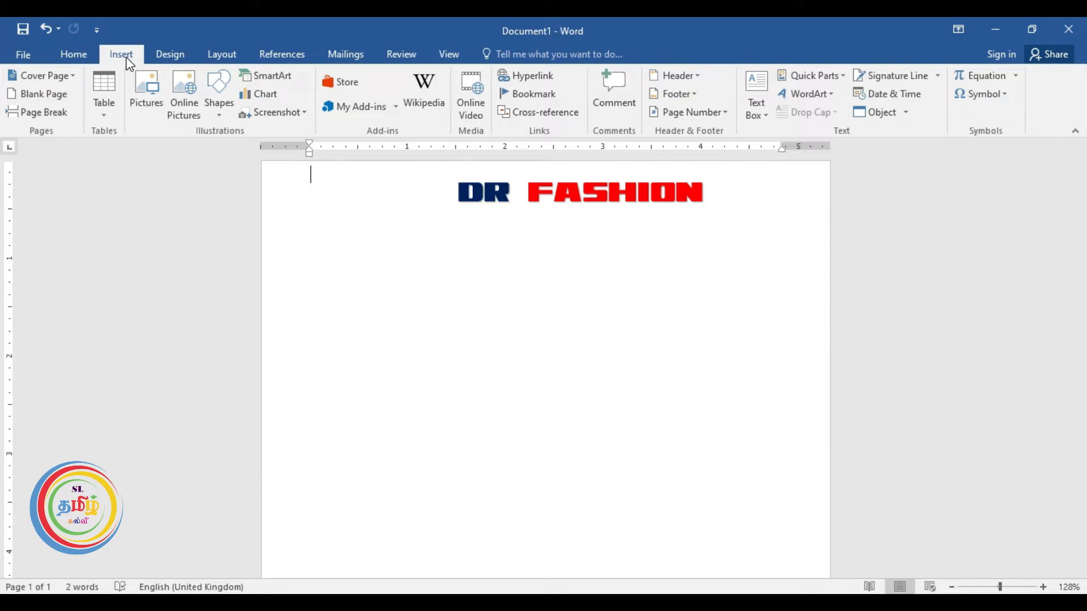
click(807, 95)
click(797, 128)
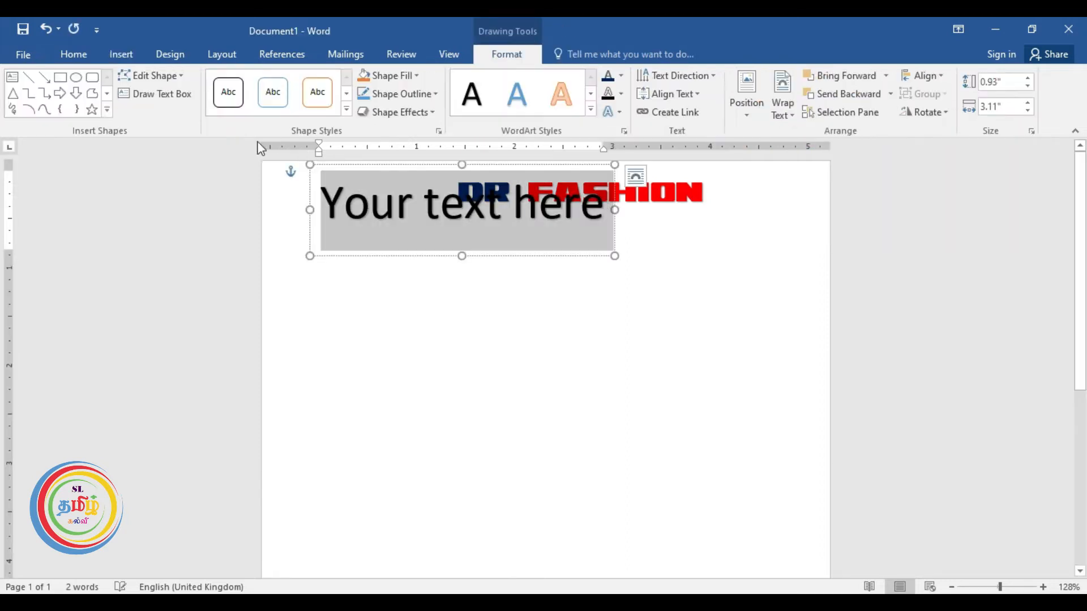
click(90, 54)
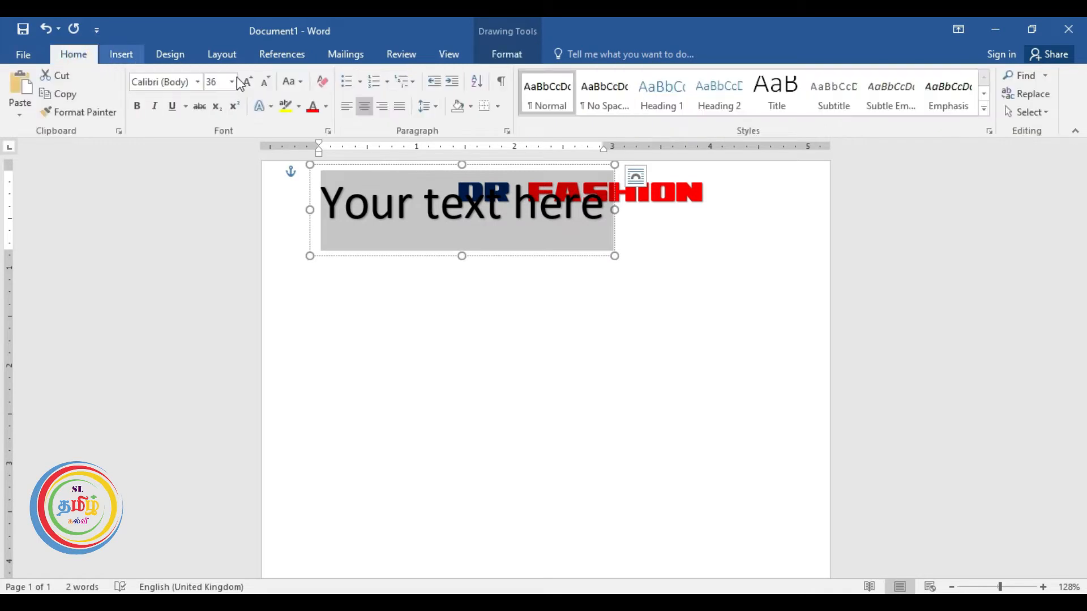
click(323, 81)
drag(369, 162, 619, 217)
Replace the placeholder text with the shop's street address.
click(616, 223)
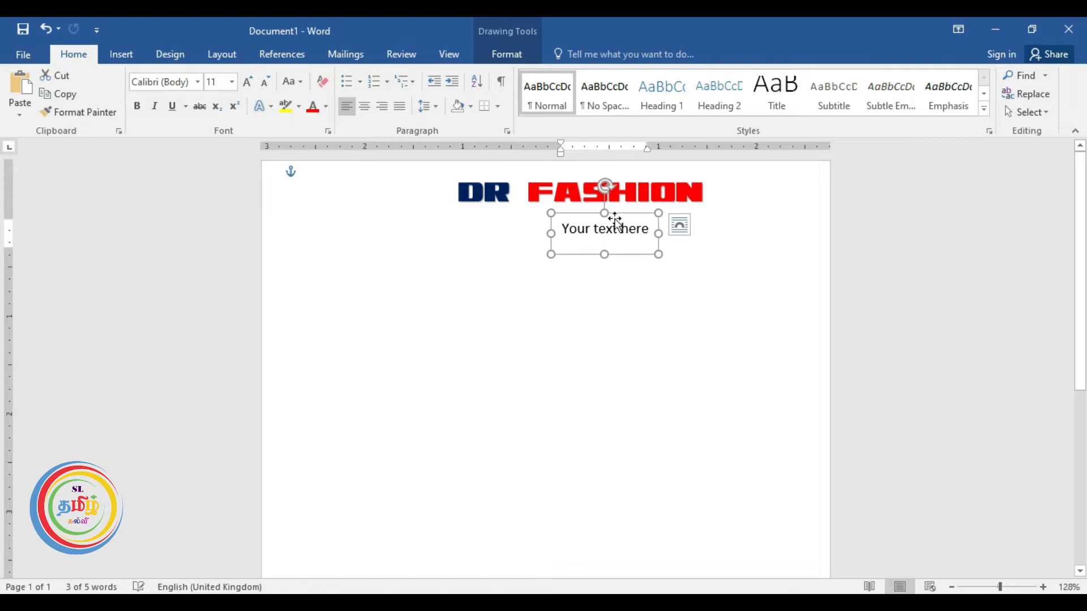
drag(561, 228, 655, 229)
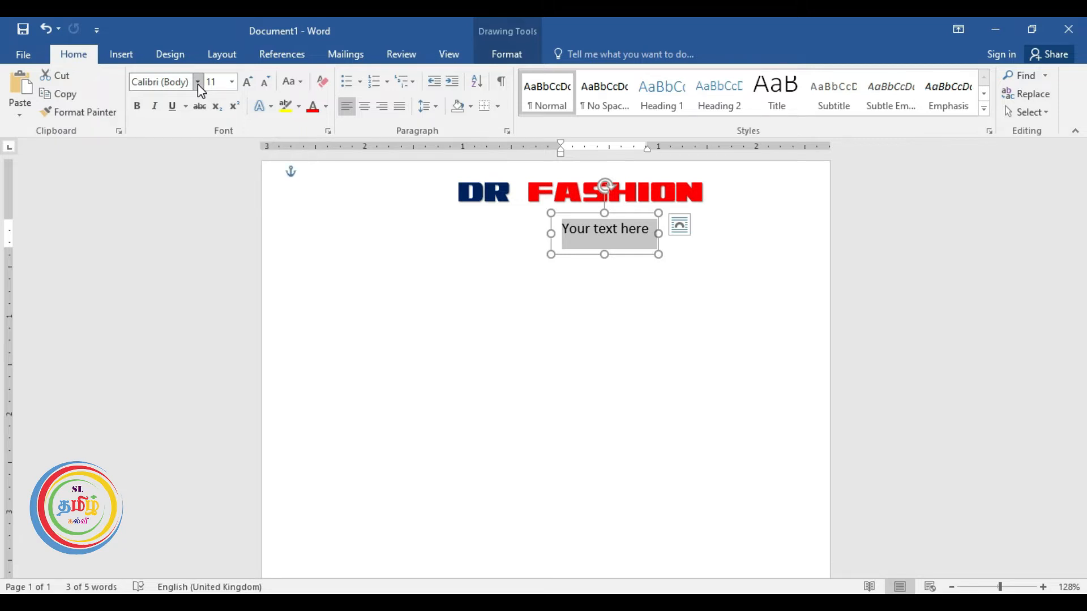
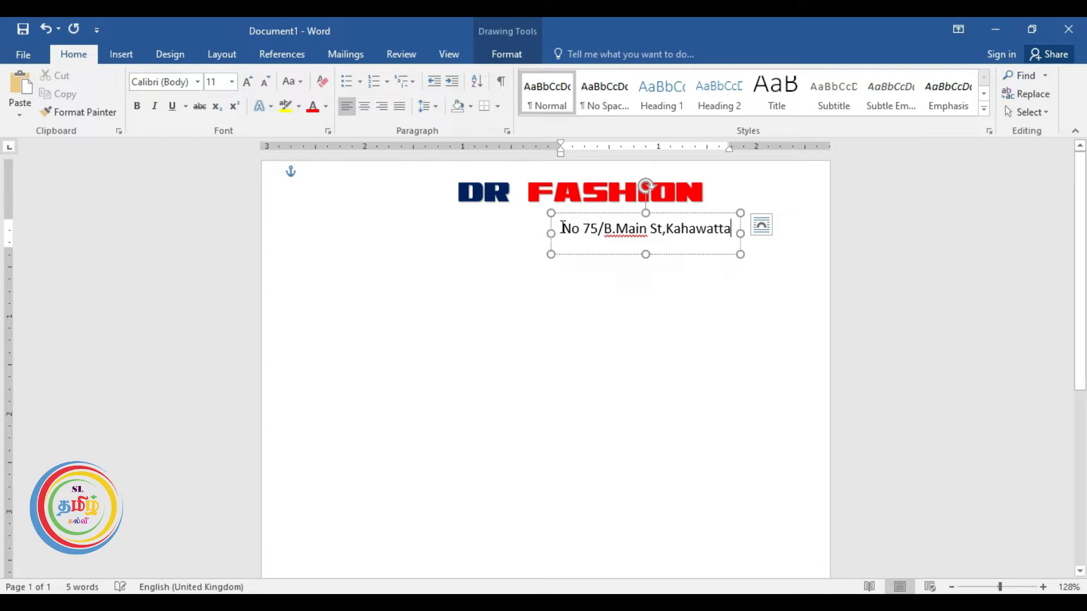
drag(563, 227, 733, 231)
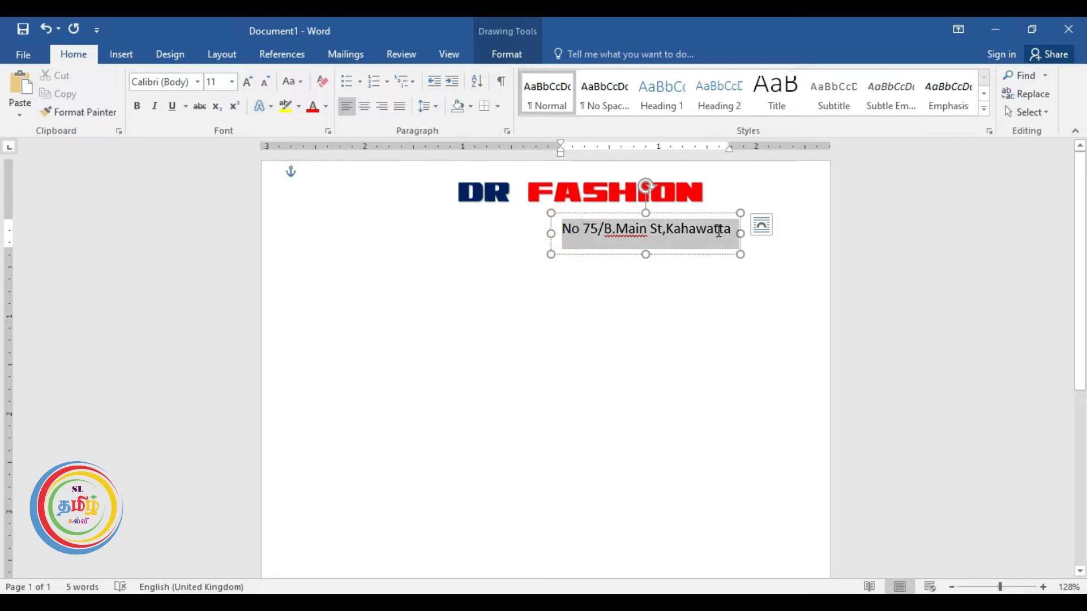
Set the address line in Rockwell and move it snugly beneath FASHION.
click(198, 83)
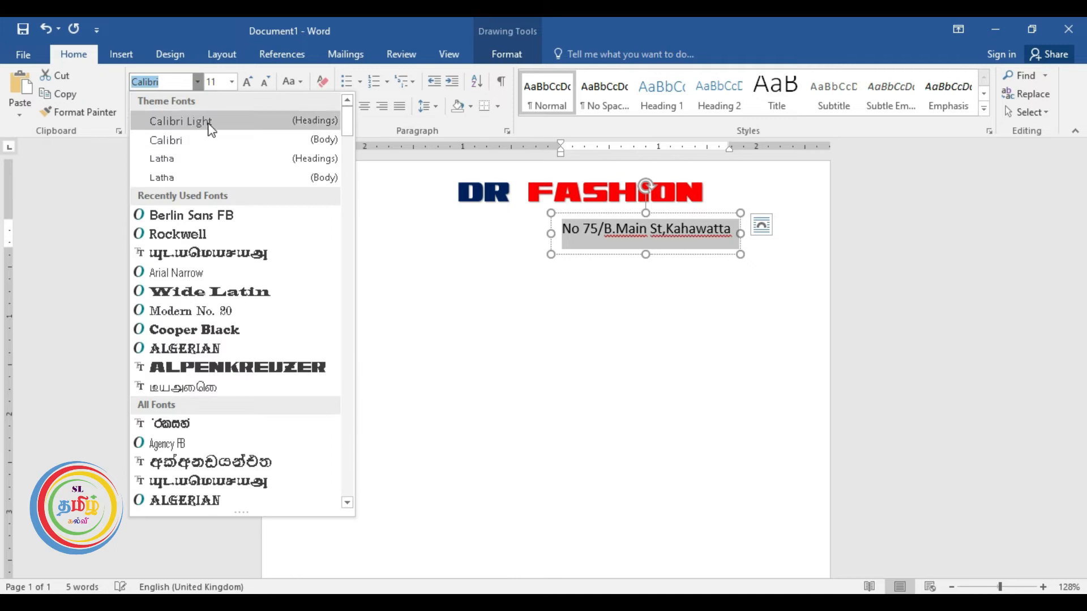
click(216, 232)
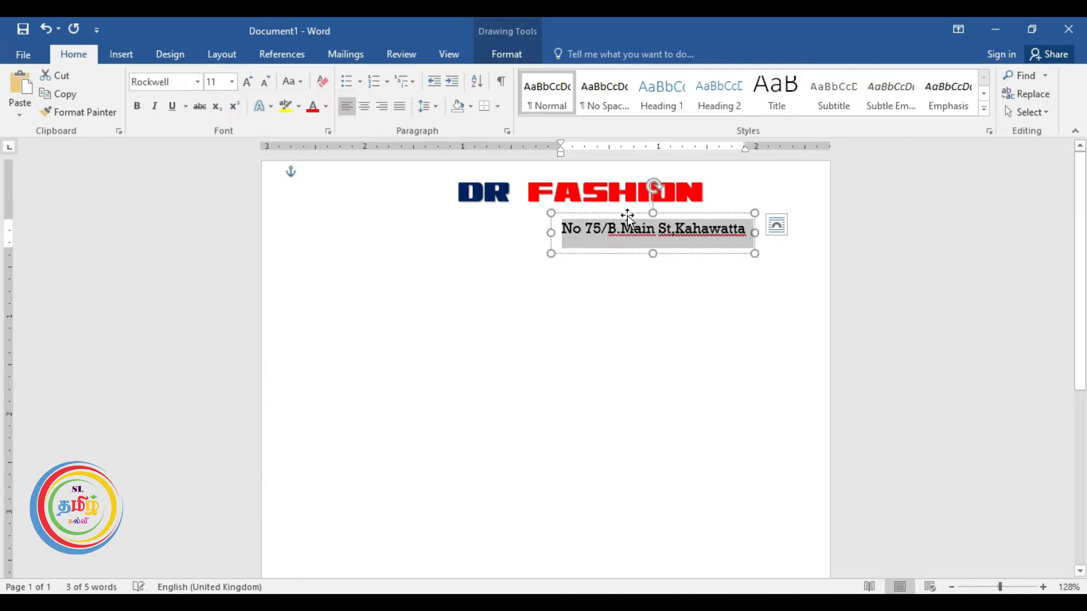
drag(628, 216, 590, 203)
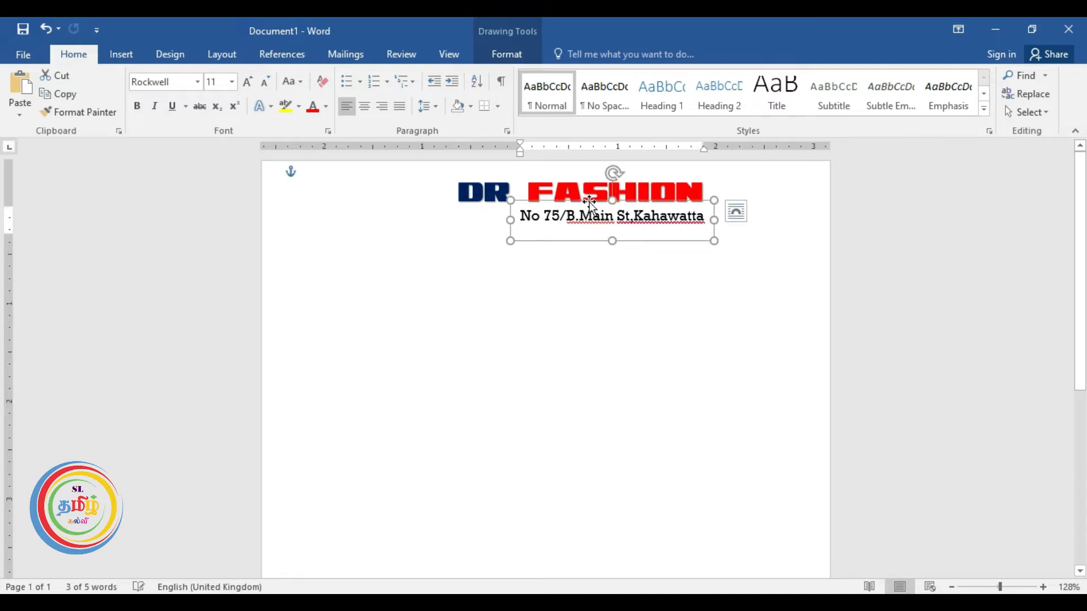
click(636, 283)
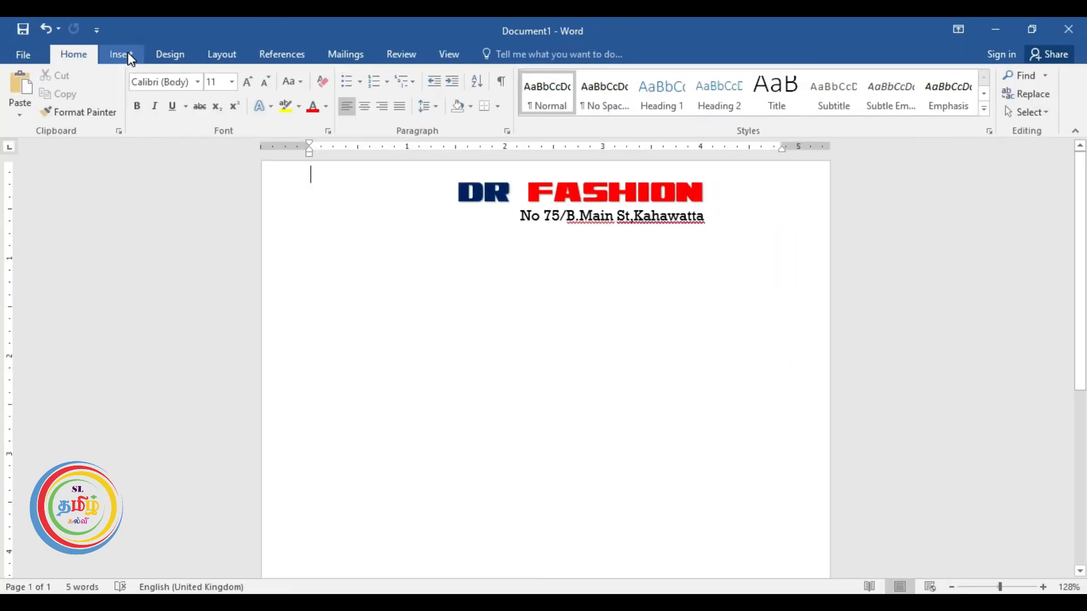
Insert the location-pin icon A31 picture from the Icons folder.
click(135, 87)
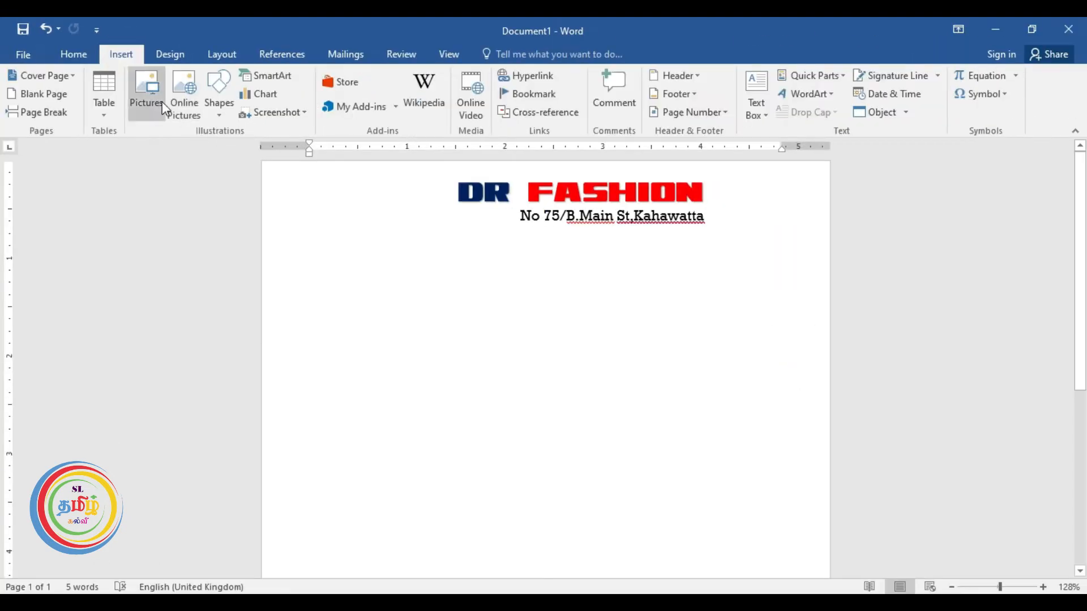
click(140, 97)
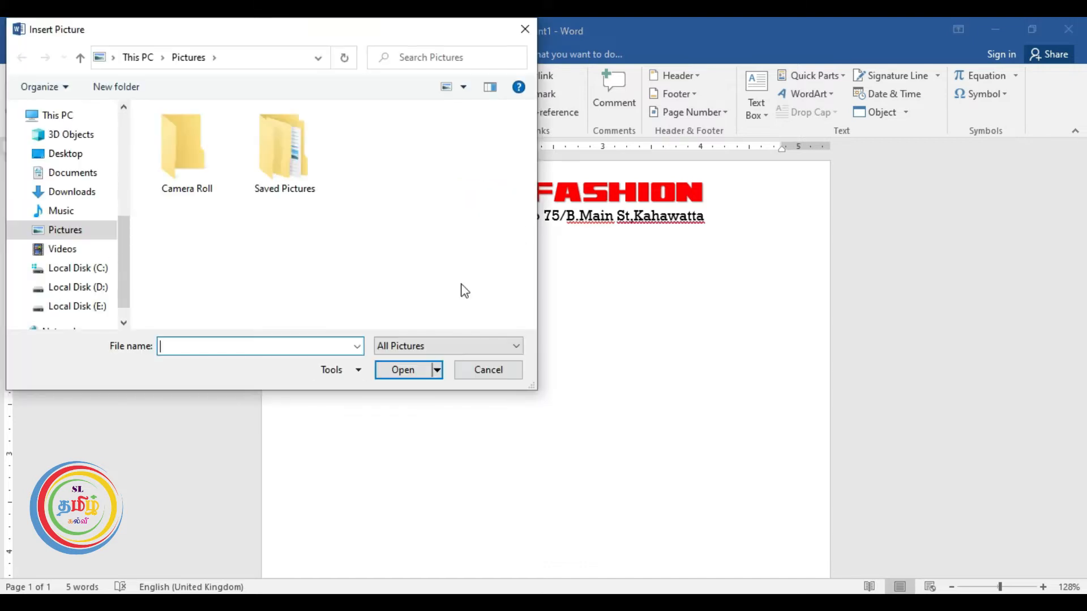
drag(129, 253, 130, 193)
click(76, 150)
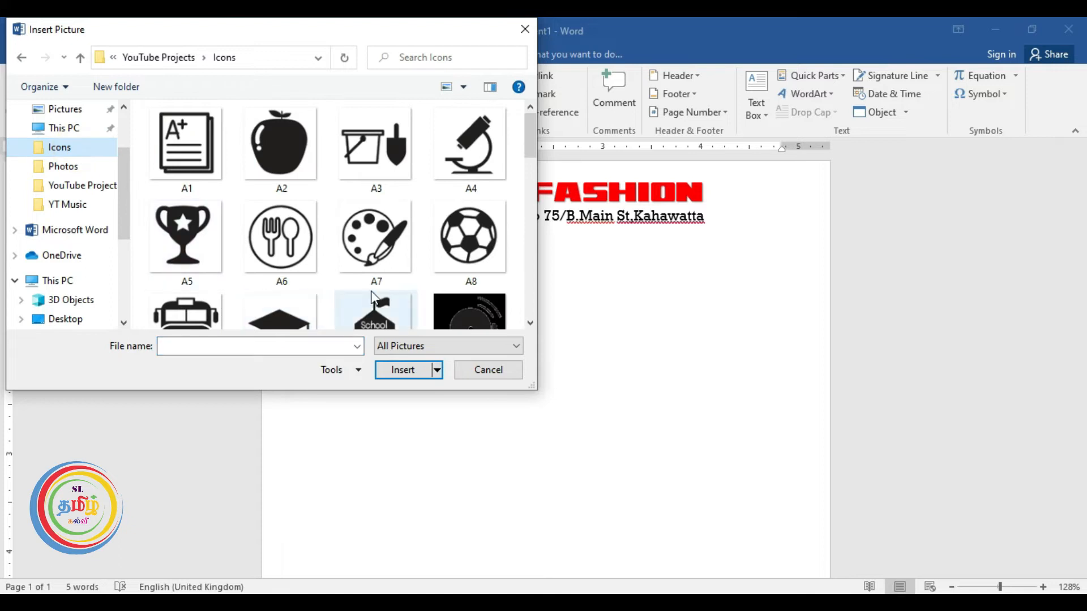
scroll(375, 289, down, 4)
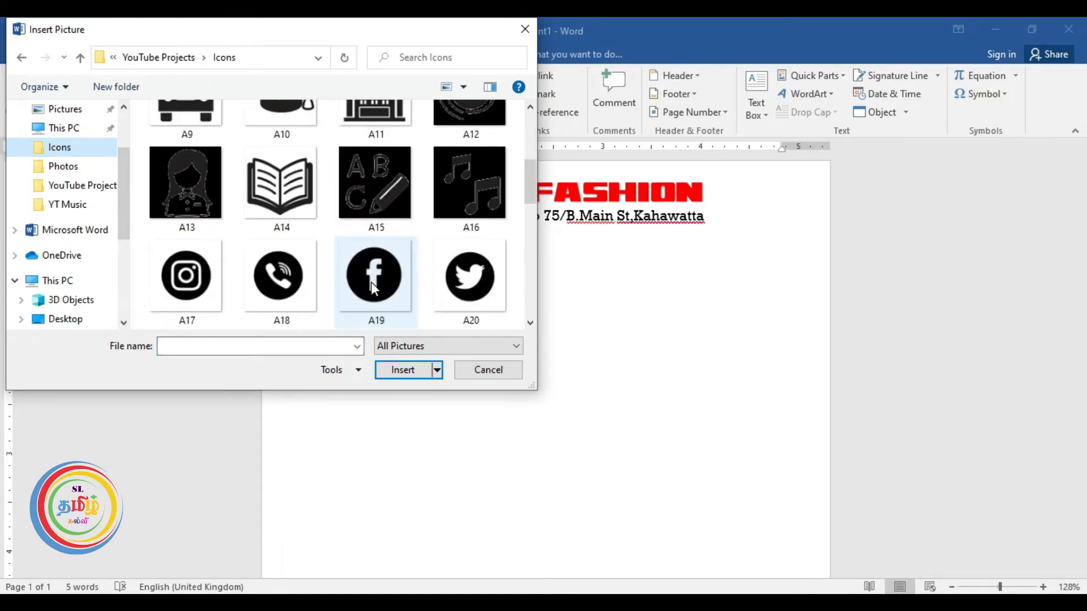
scroll(373, 289, down, 5)
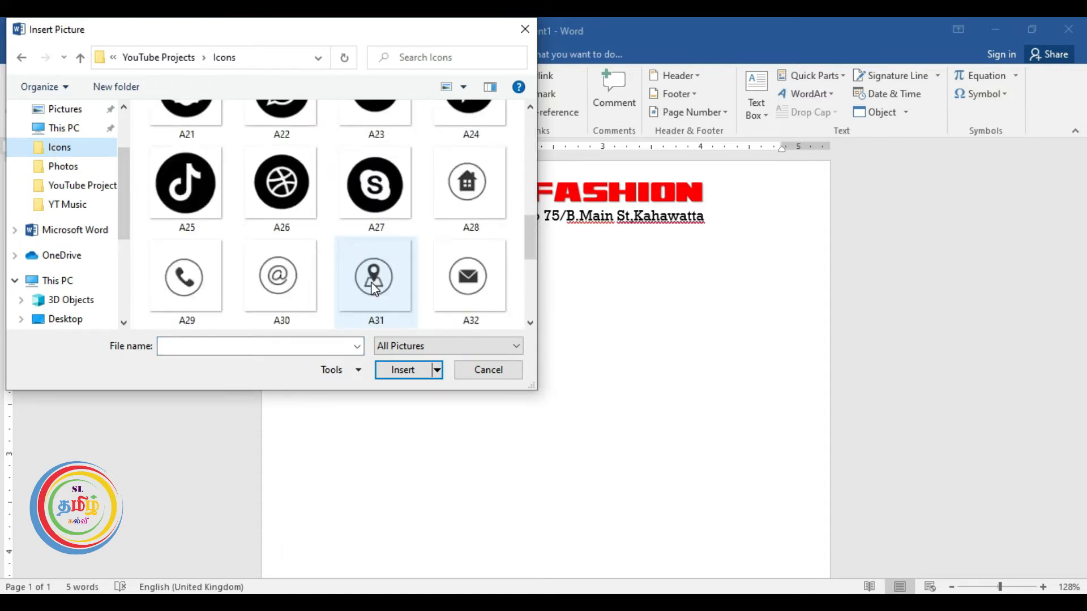
click(386, 193)
click(409, 373)
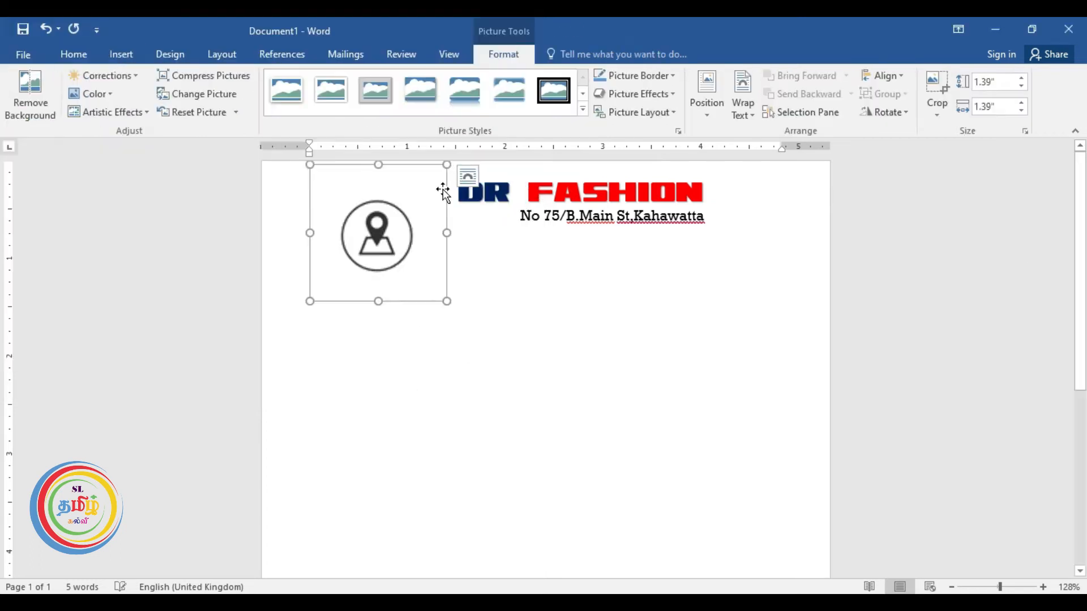
Float the pin icon in front of text, shrink it, and place it beside the address.
click(752, 112)
click(786, 249)
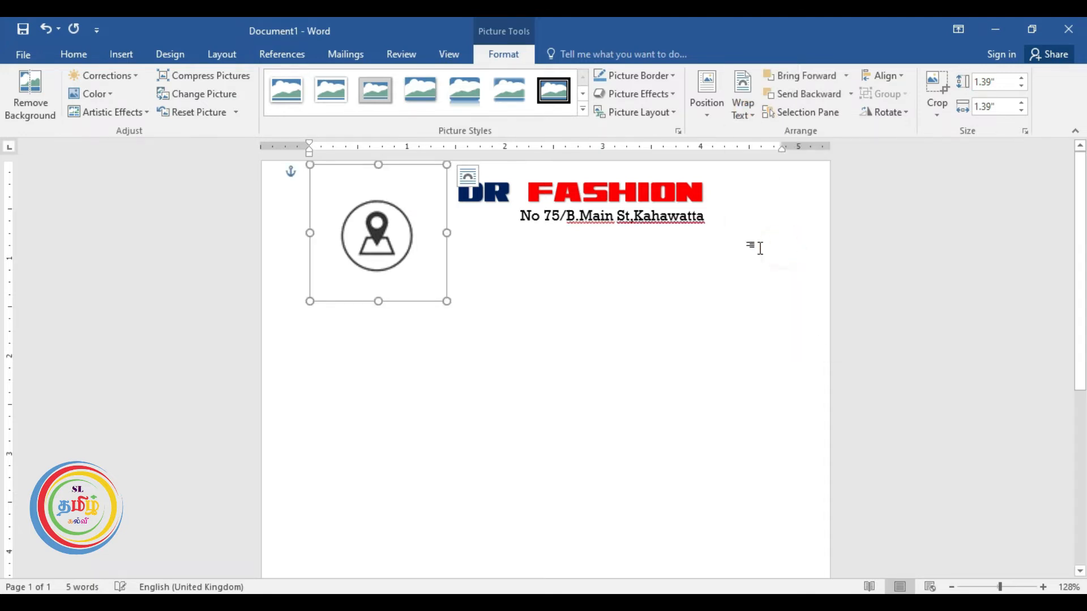
drag(447, 167, 365, 290)
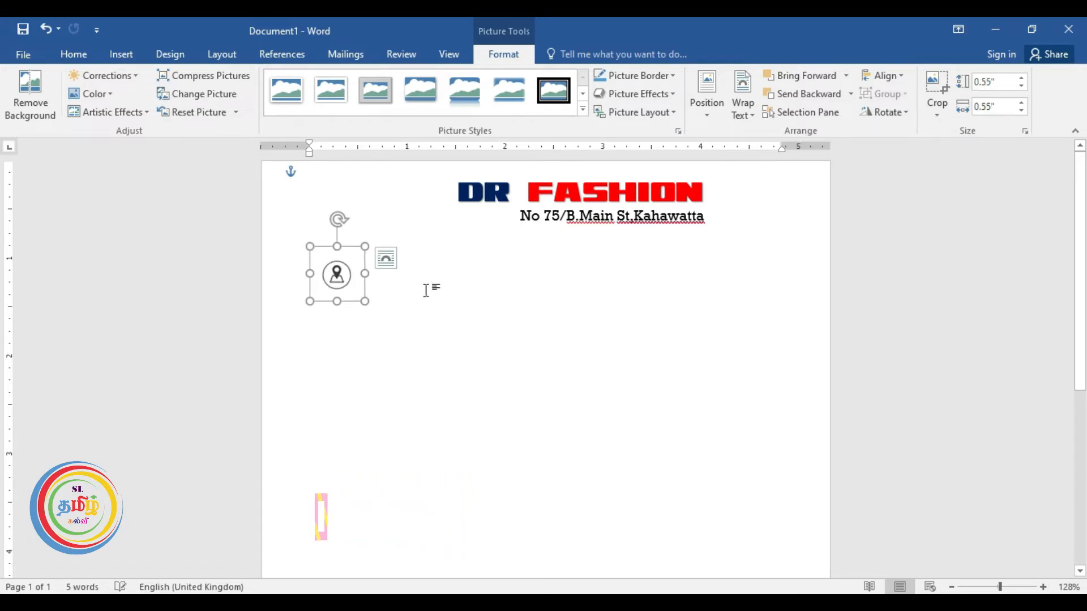
scroll(451, 297, up, 7)
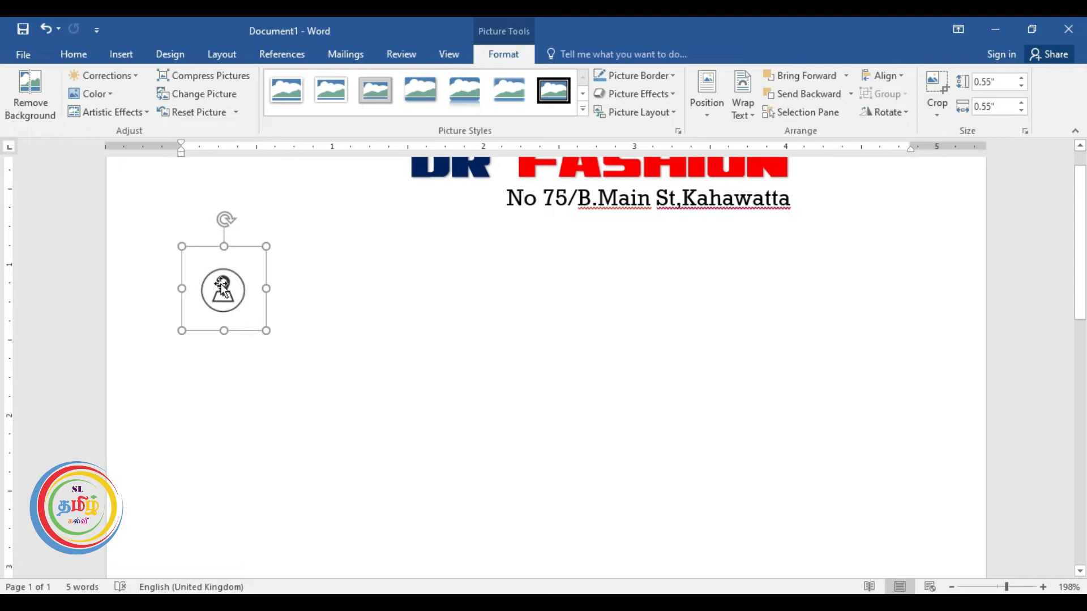
drag(216, 279, 461, 207)
drag(426, 247, 443, 232)
click(514, 260)
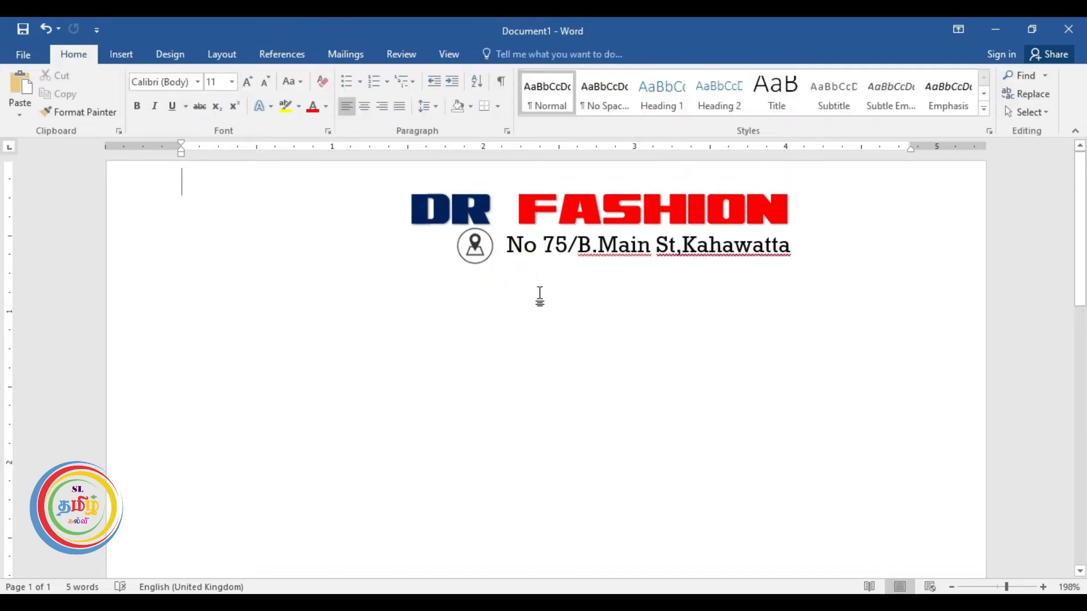
Nudge the pin icon and address box down together, then select the address box.
click(475, 245)
shift+click(535, 251)
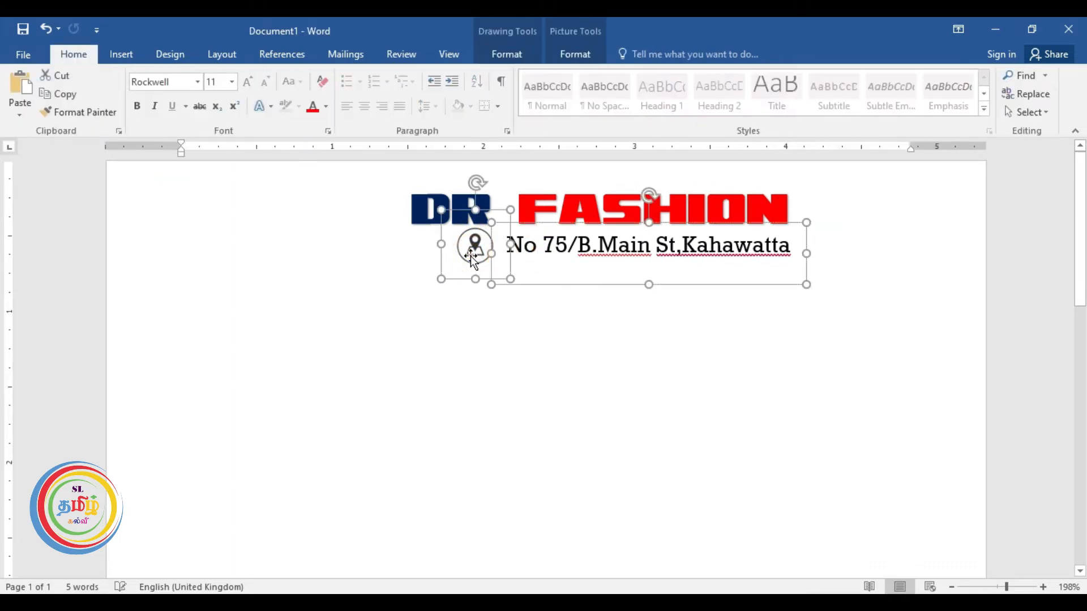
key(Down)
key(Down)
key(Down)
key(Down)
key(Down)
key(Down)
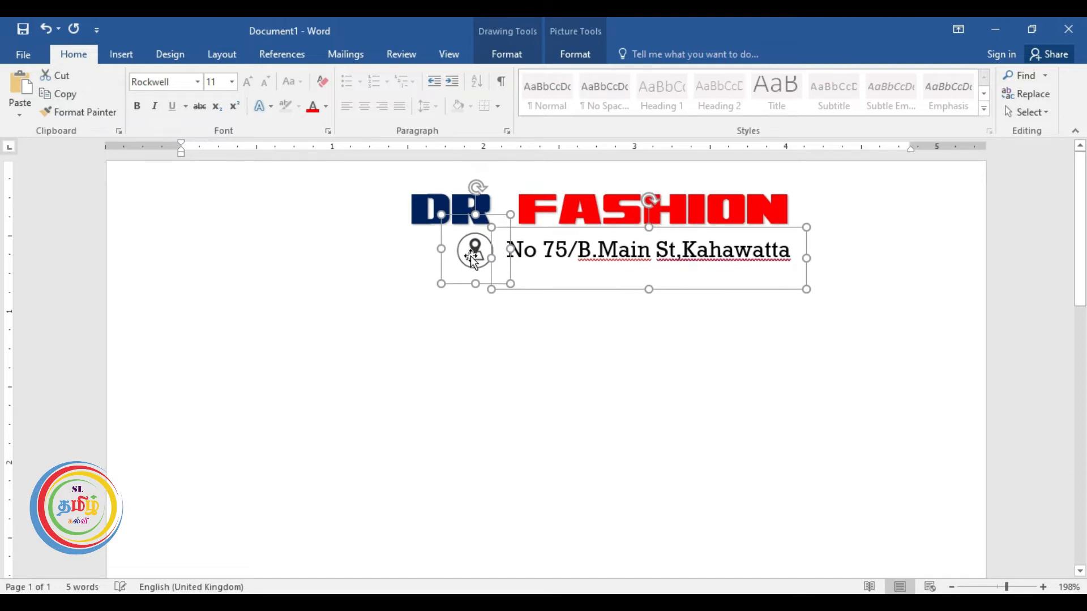
click(480, 327)
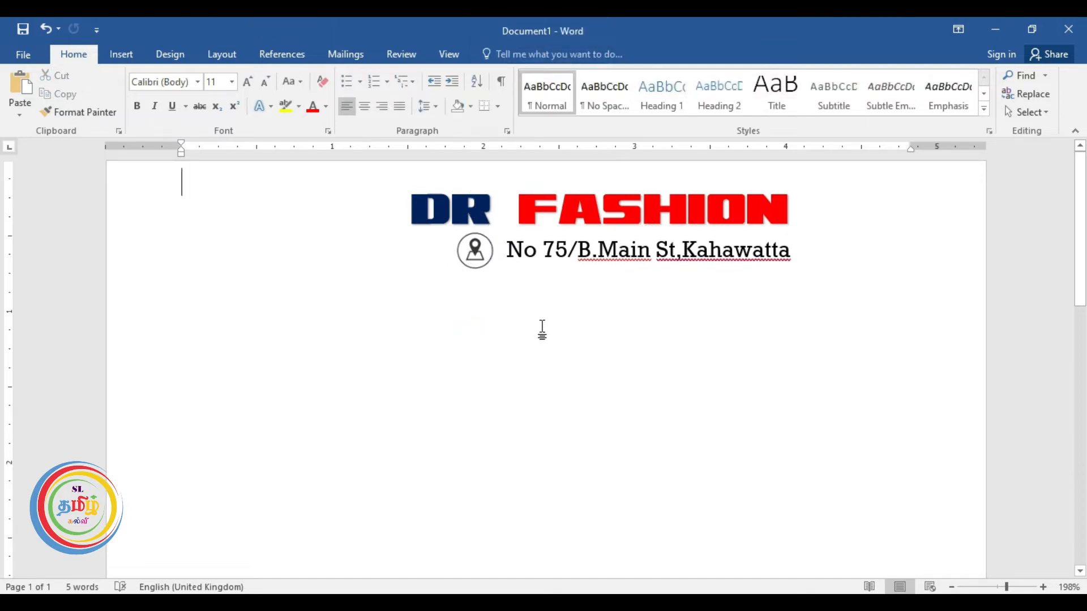
click(538, 249)
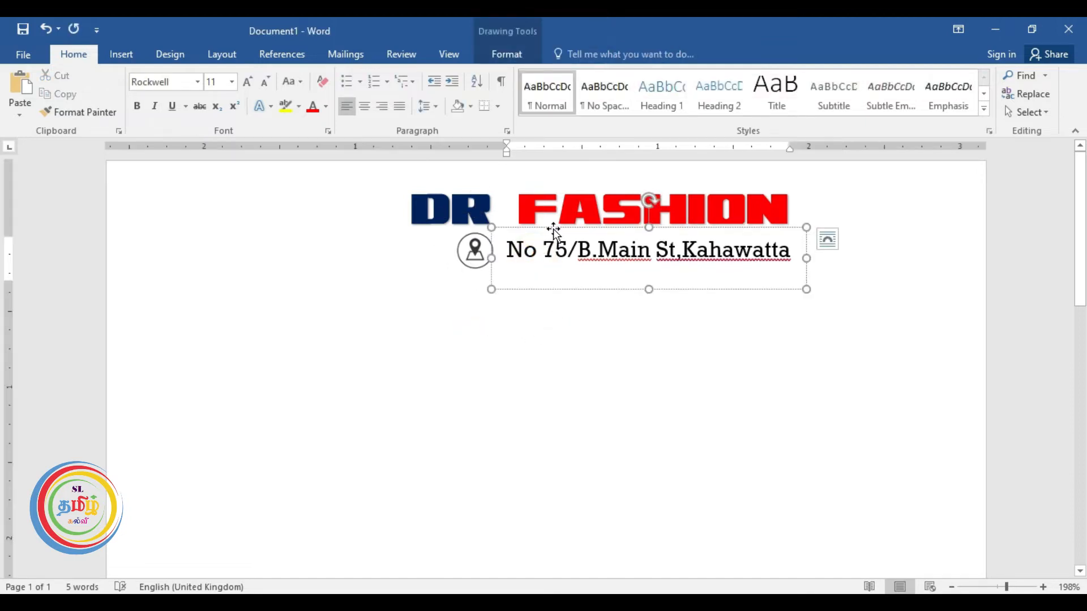
click(554, 228)
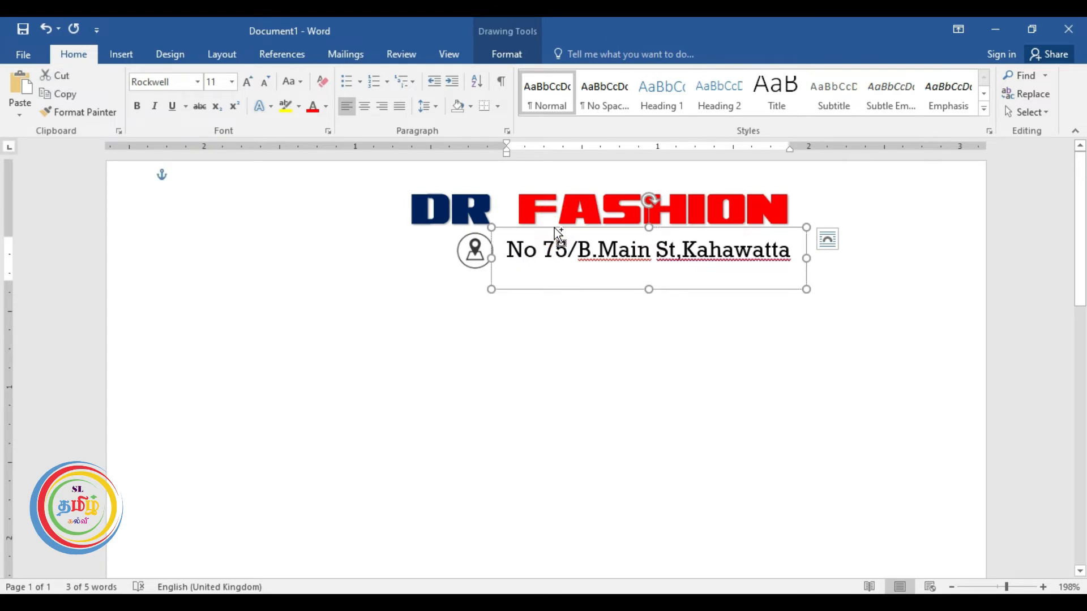
Duplicate the address box below it and replace its text with the shop's two phone numbers.
drag(555, 228, 553, 330)
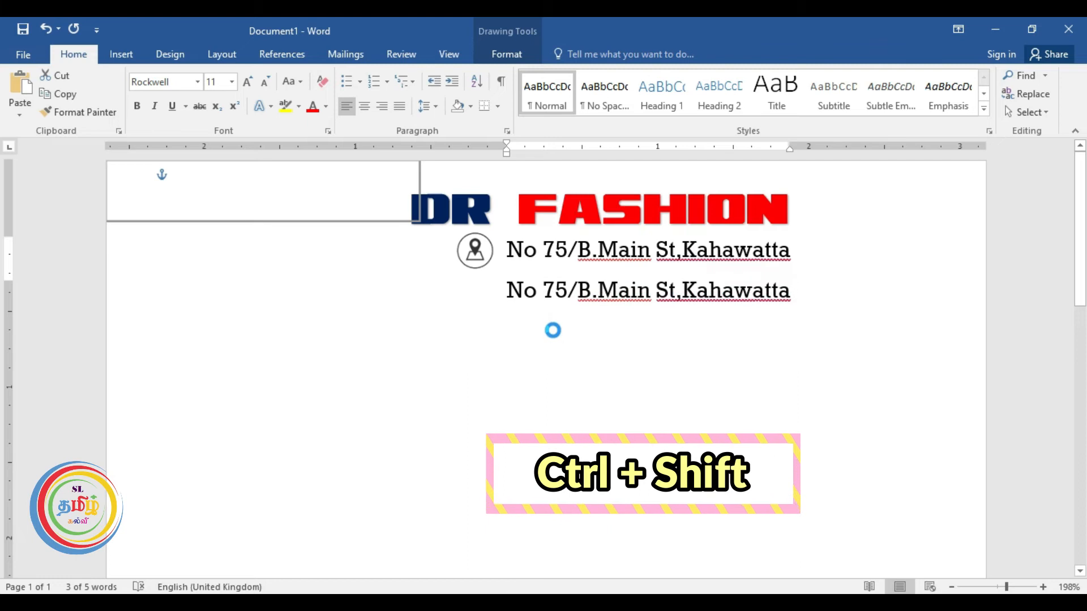
click(544, 328)
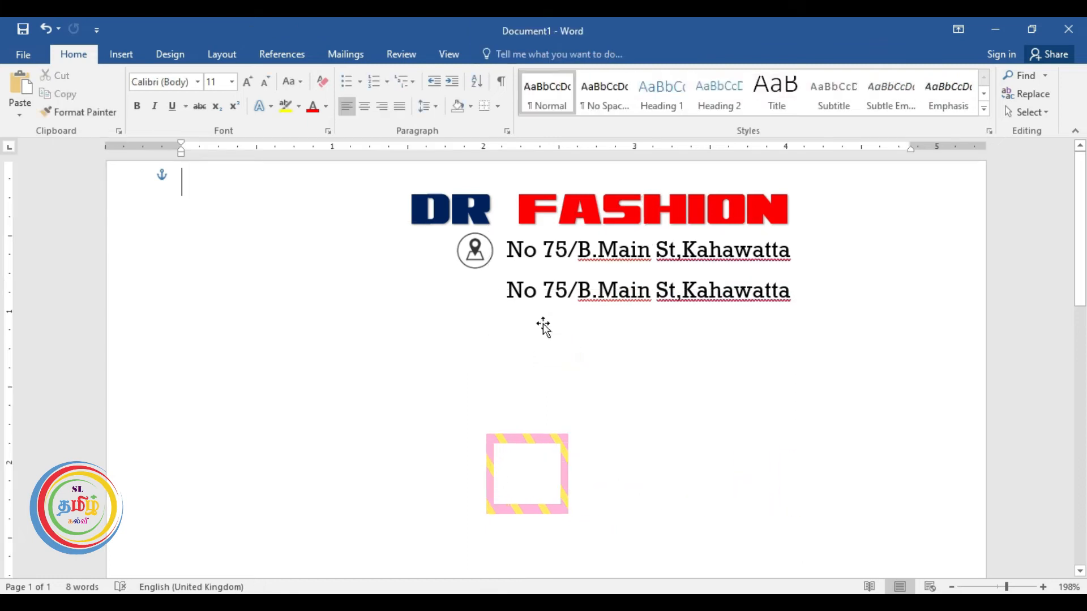
mouse_move(502, 288)
mouse_down()
mouse_move(793, 293)
mouse_move(739, 294)
mouse_up()
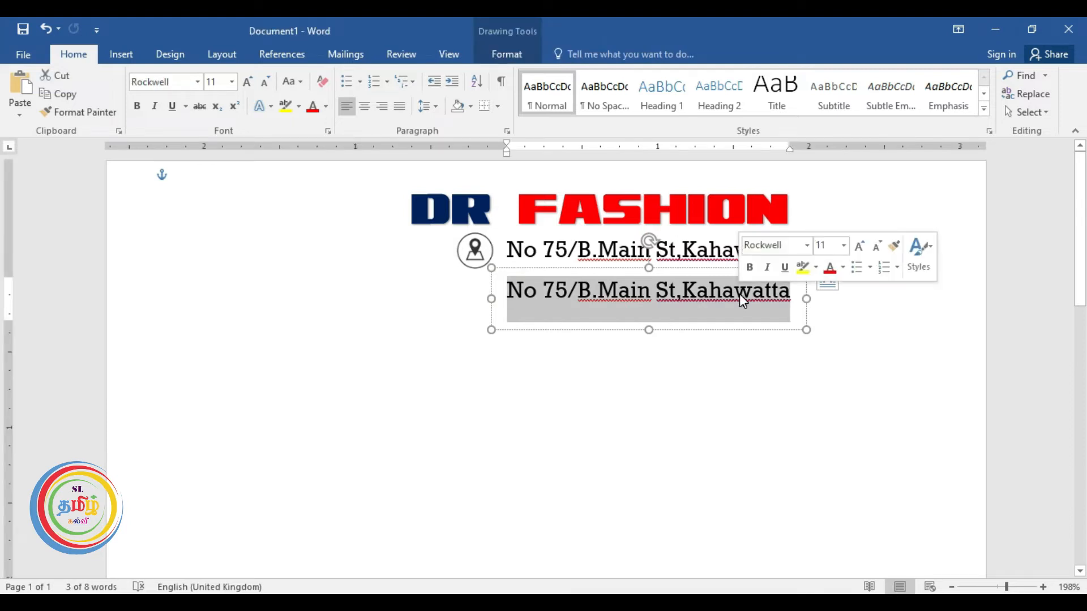
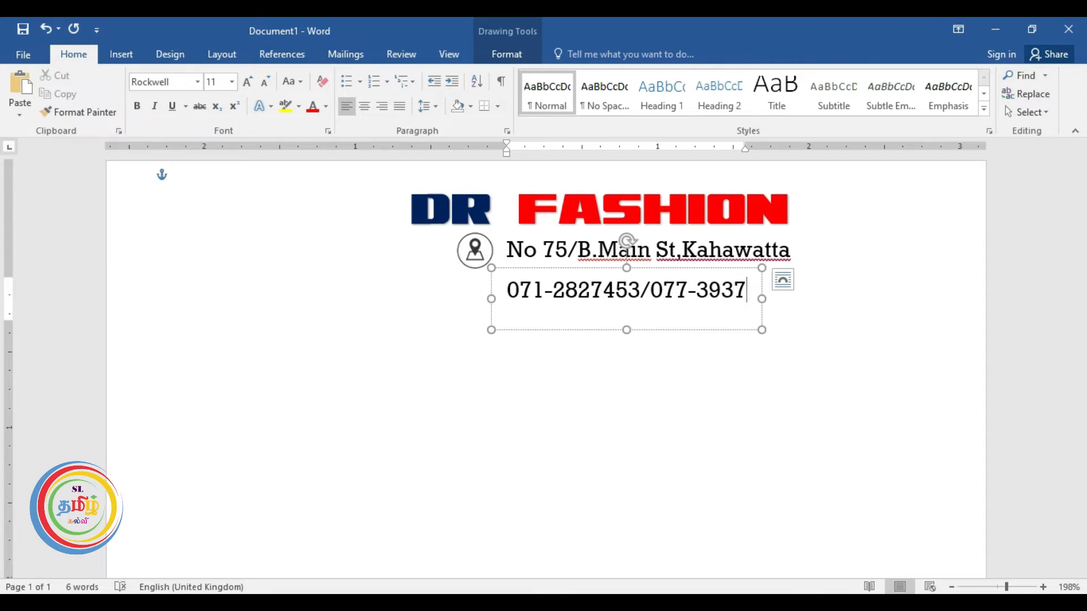
click(672, 264)
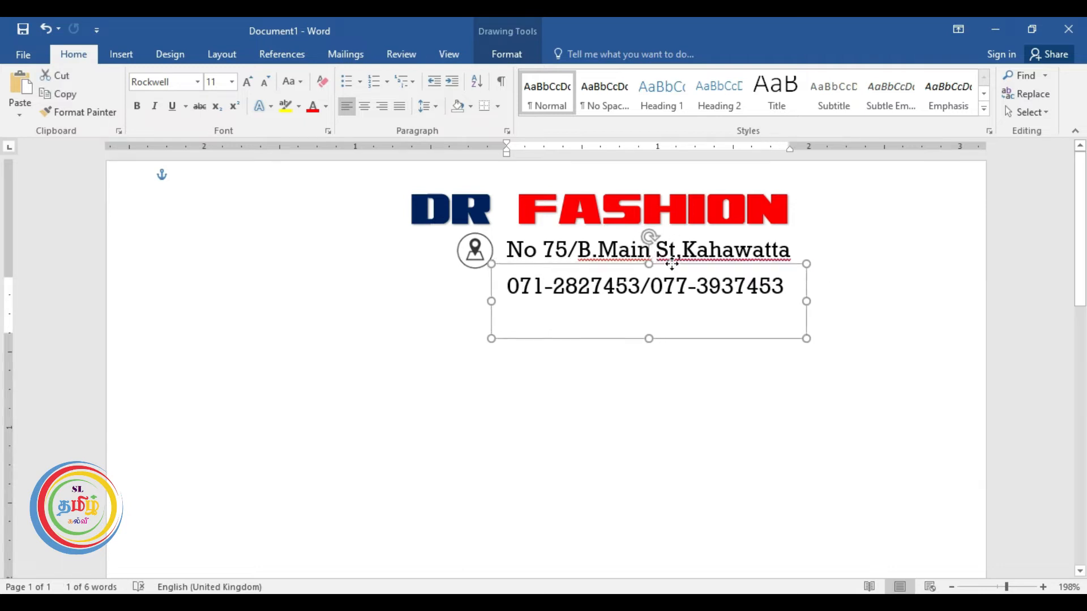
key(Escape)
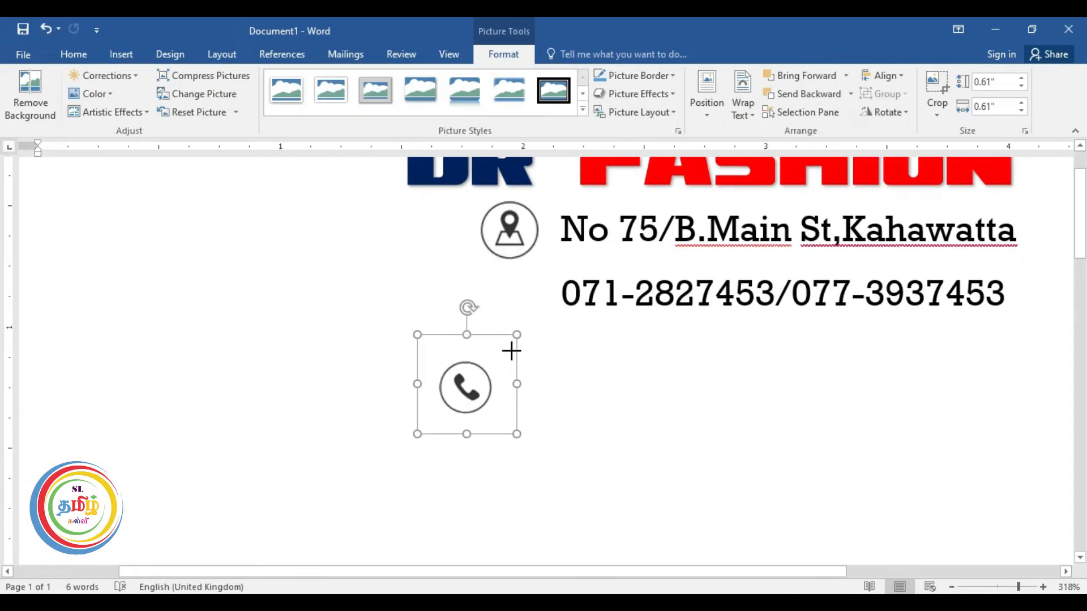
Size the phone icon beside the numbers and add the shop's e-mail address line below.
drag(510, 352, 553, 254)
drag(564, 349, 559, 343)
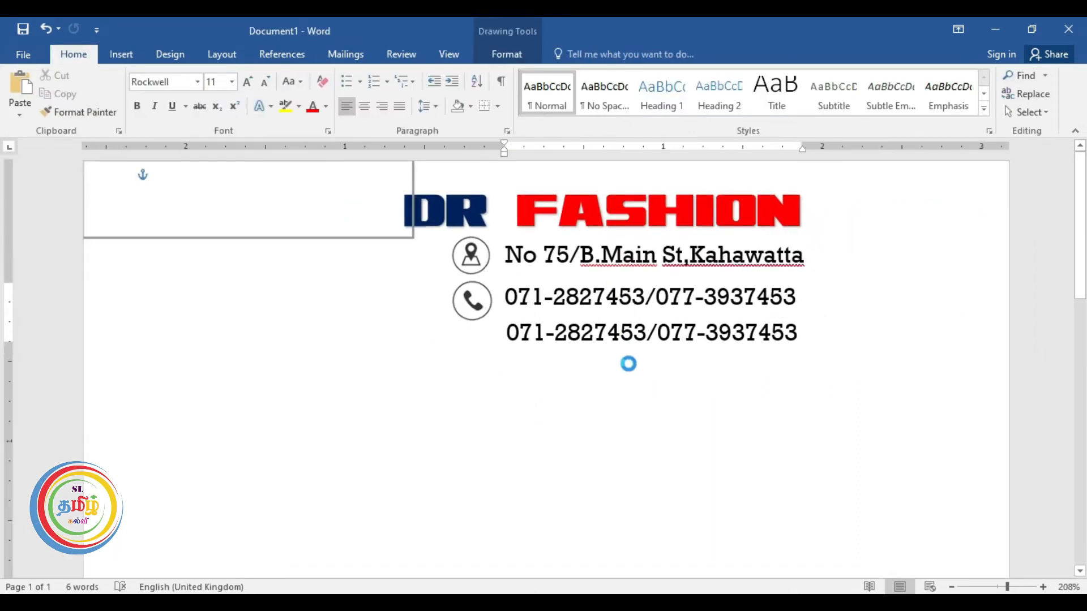
key(ctrl+a)
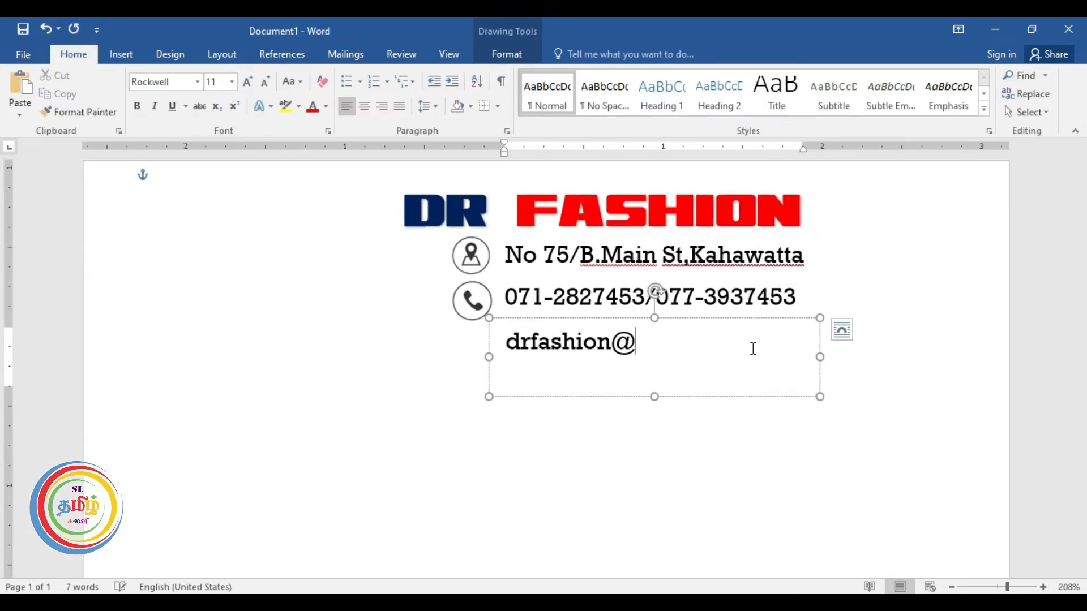
click(555, 469)
drag(587, 317, 587, 314)
Insert the envelope icon, float it in front of text, shrink it, and place it beside the e-mail.
click(555, 452)
click(133, 55)
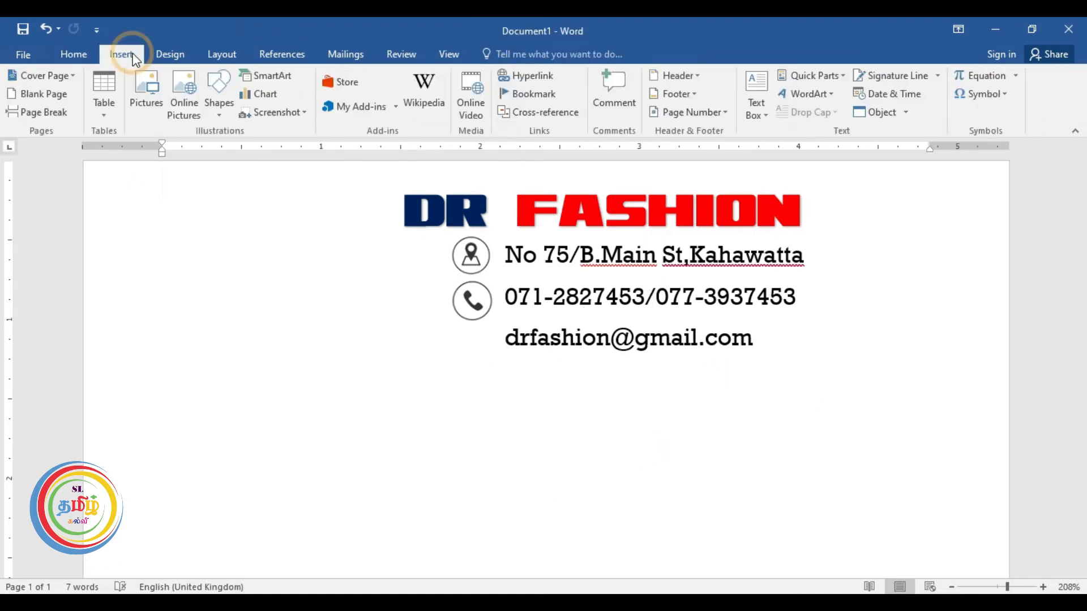
click(146, 91)
scroll(376, 287, down, 8)
double_click(469, 287)
click(743, 103)
click(755, 249)
drag(383, 169, 255, 343)
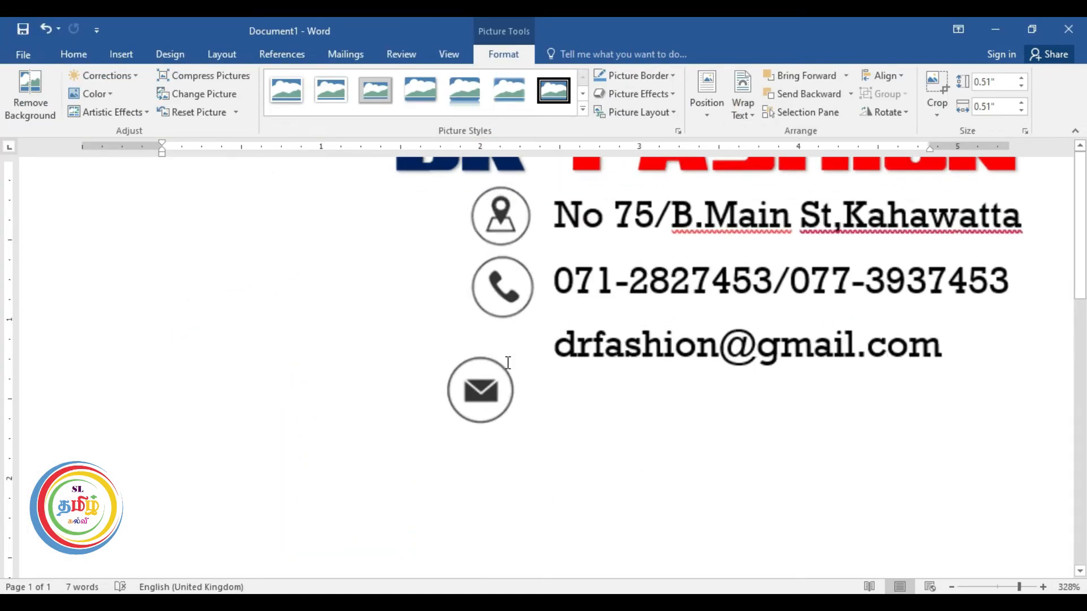
drag(478, 389, 510, 358)
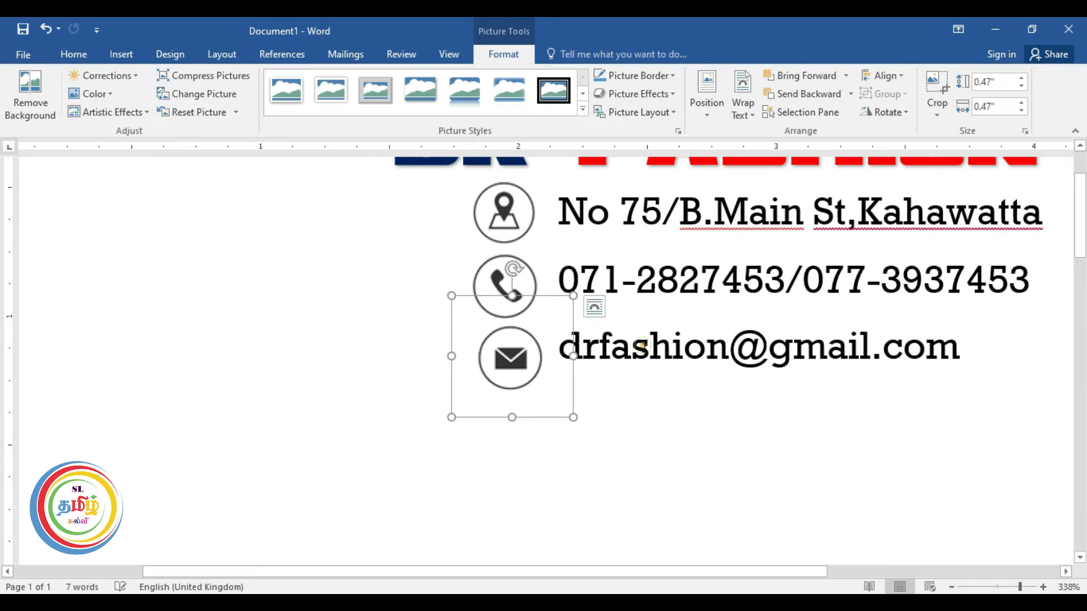
Nudge the e-mail and phone-number lines down slightly.
click(643, 344)
click(667, 308)
key(Down)
key(Down)
key(Down)
key(Down)
key(Down)
click(652, 281)
click(664, 243)
key(Down)
key(Down)
key(Down)
Align the envelope icon under the location and phone icons.
click(518, 439)
click(524, 440)
key(Left)
key(Left)
key(Left)
key(Down)
key(Right)
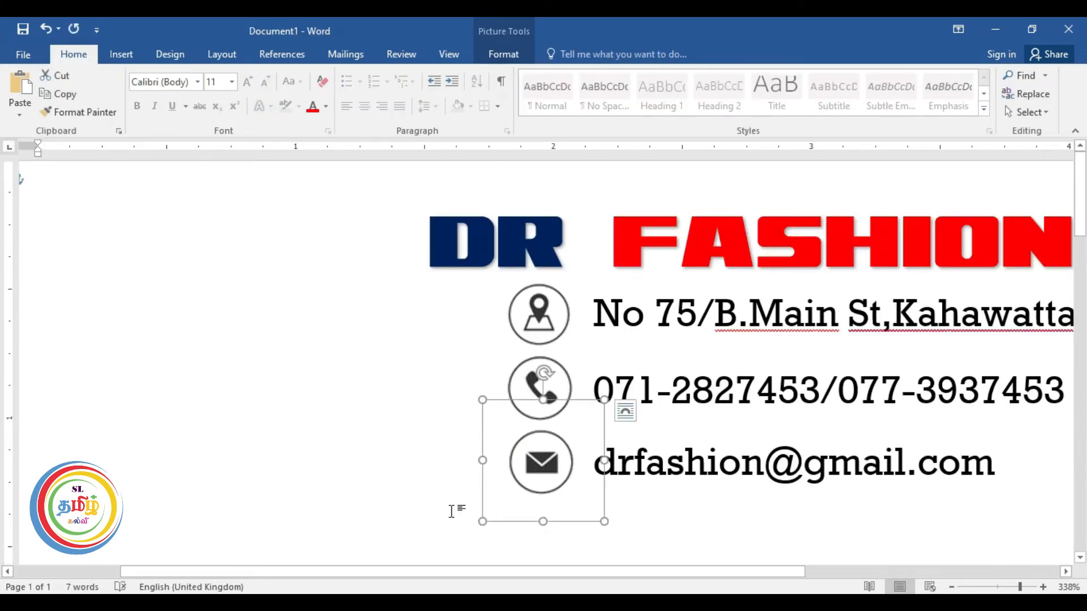
click(413, 449)
scroll(414, 449, down, 12)
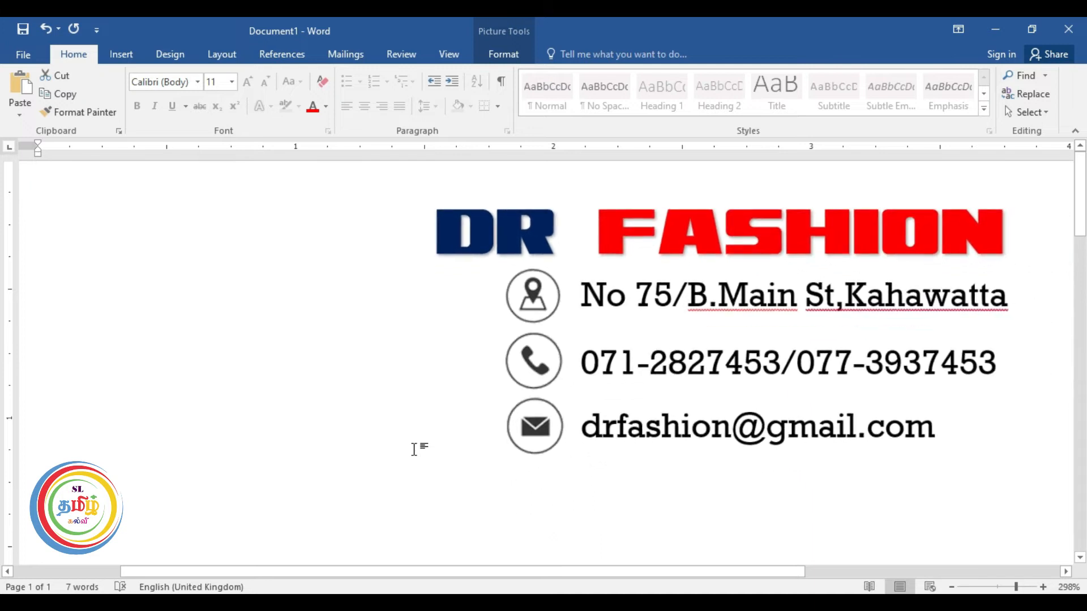
scroll(414, 449, down, 6)
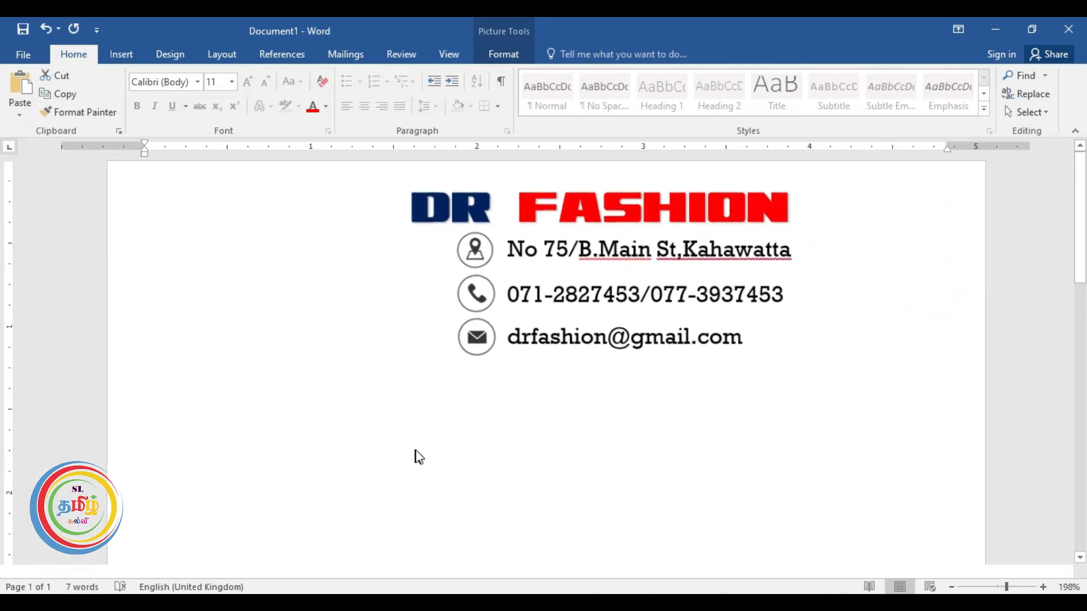
scroll(417, 450, down, 1)
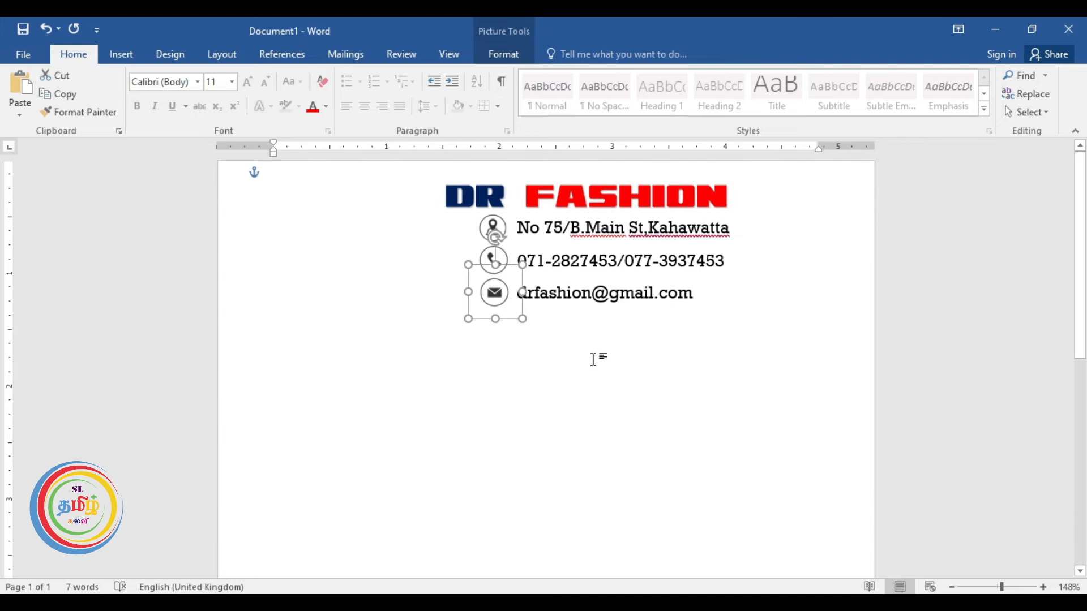
click(622, 343)
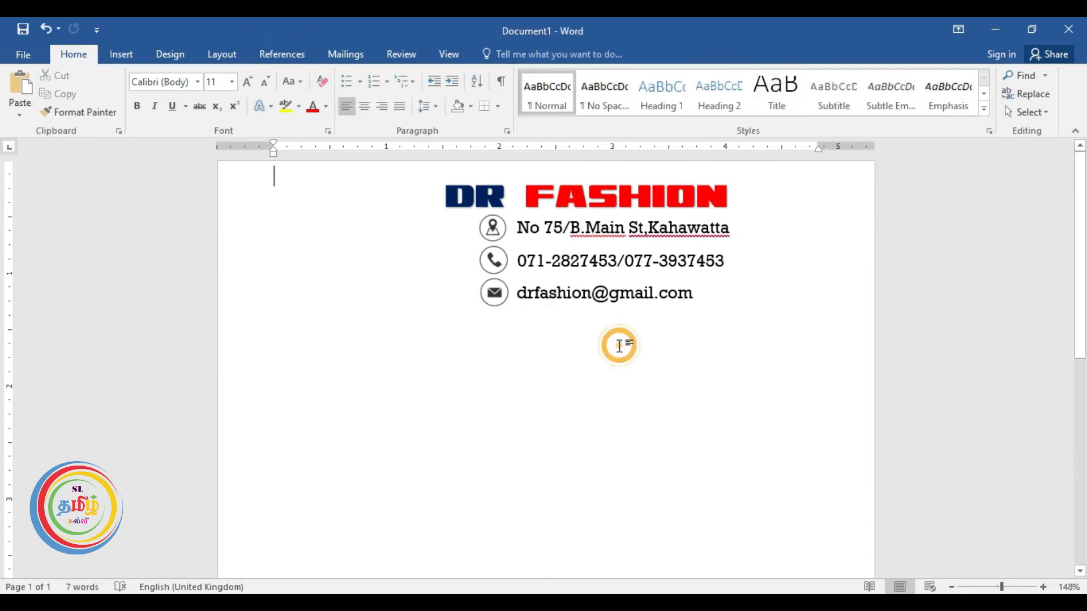
Draw a rectangle beside the DR FASHION contact lines.
click(115, 54)
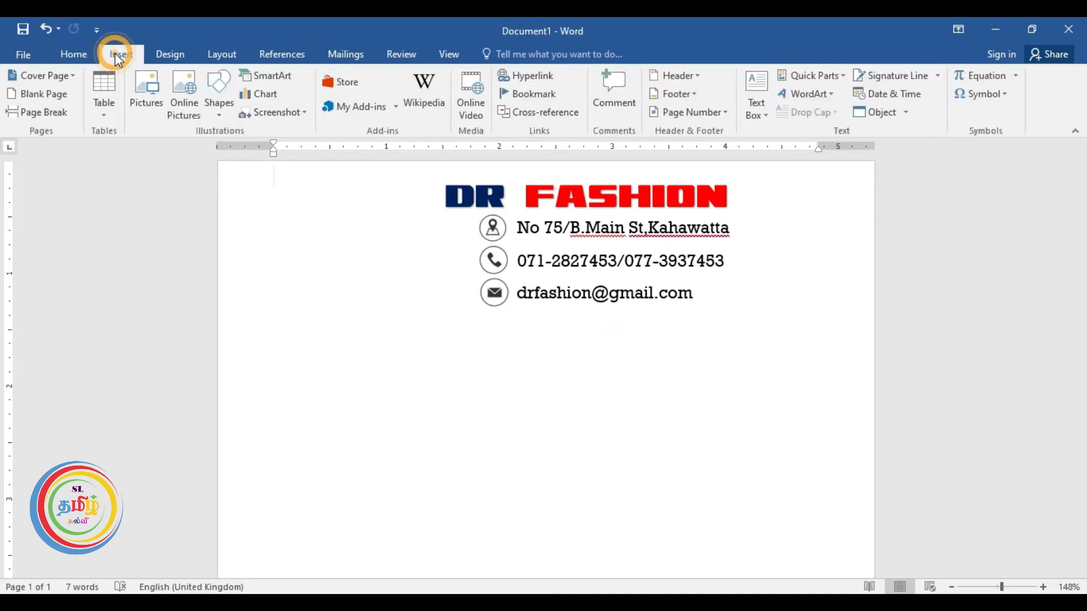
click(219, 113)
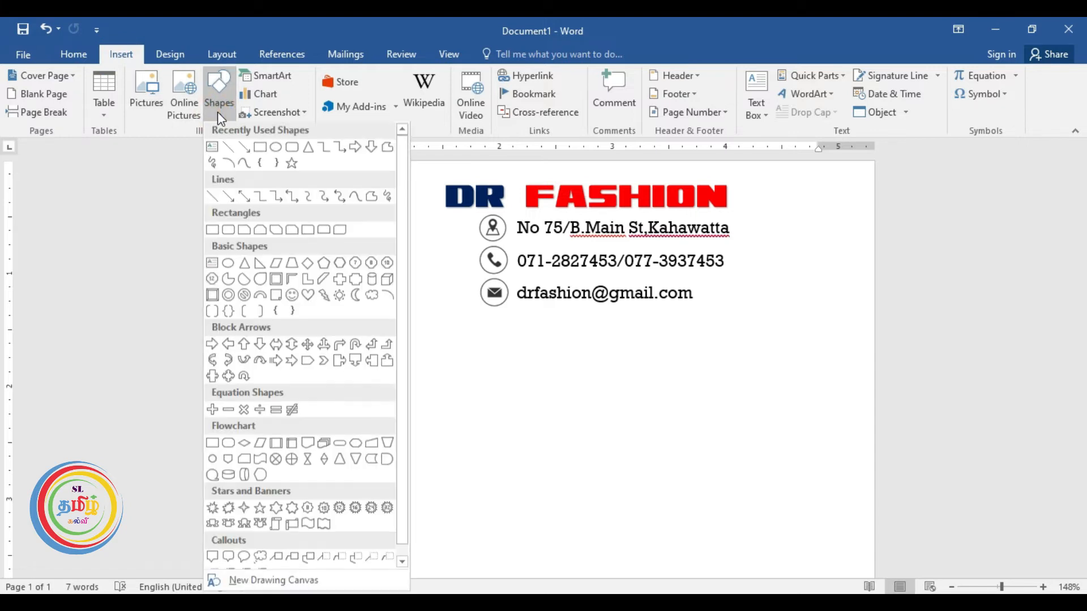
click(258, 152)
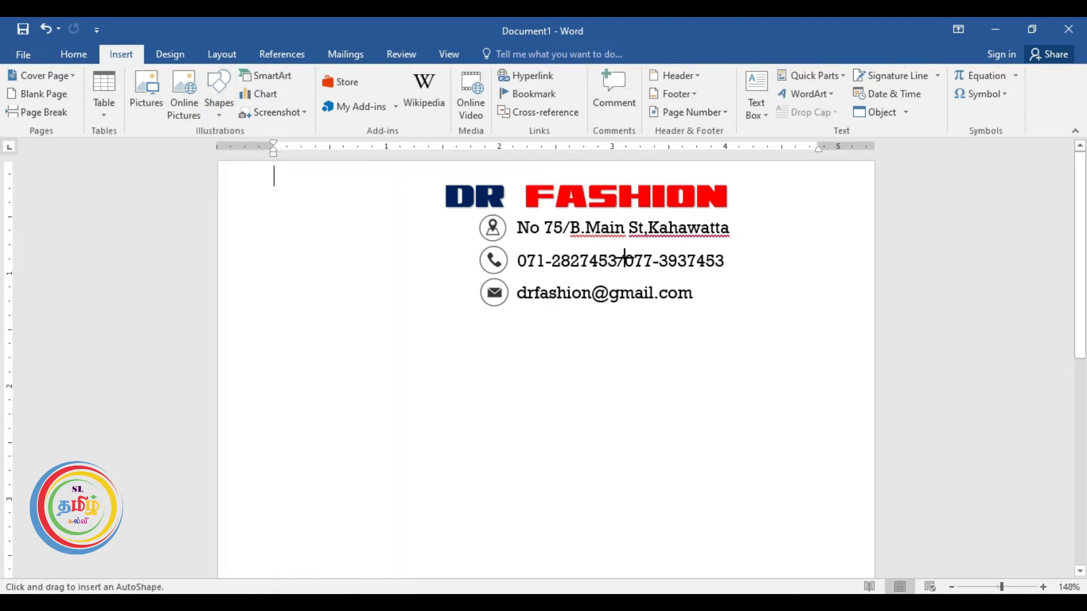
mouse_move(752, 189)
mouse_down()
mouse_move(810, 284)
mouse_move(848, 291)
mouse_up()
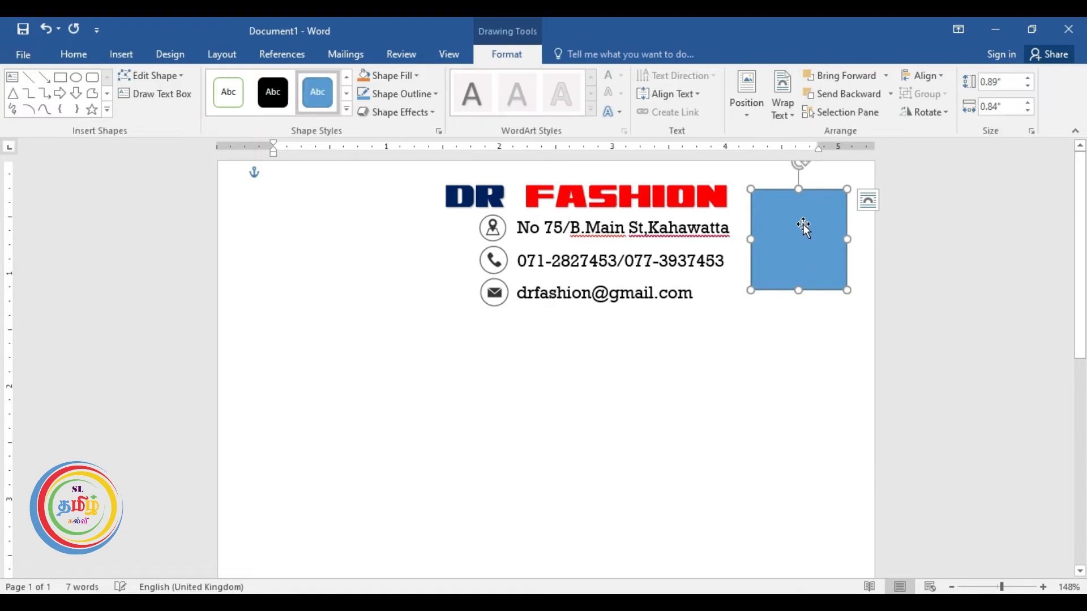
Give the square no fill and a black 2¼ pt outline.
click(407, 75)
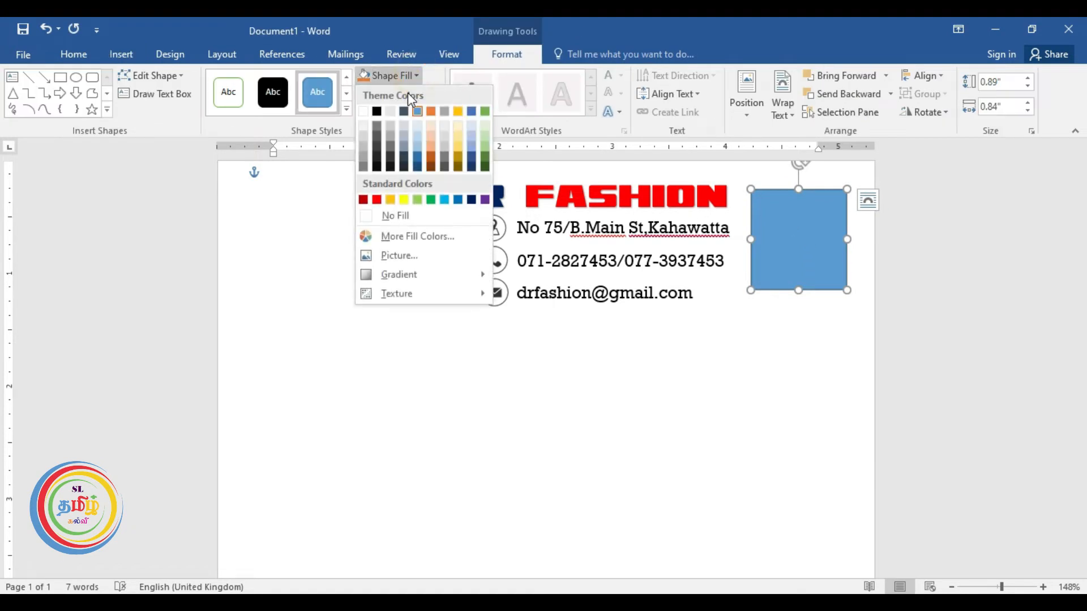
click(390, 216)
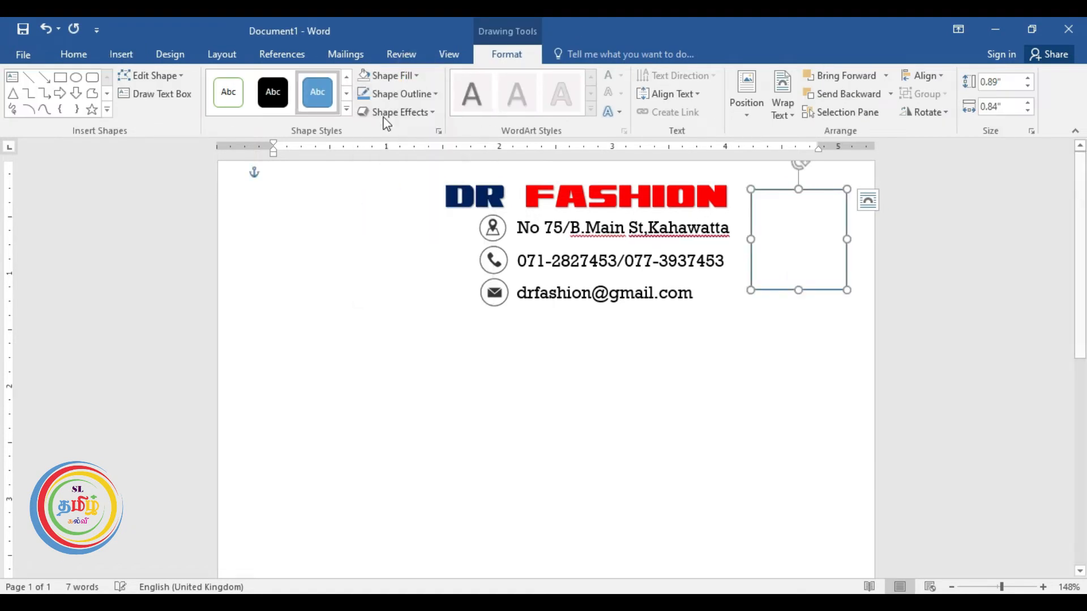
click(439, 94)
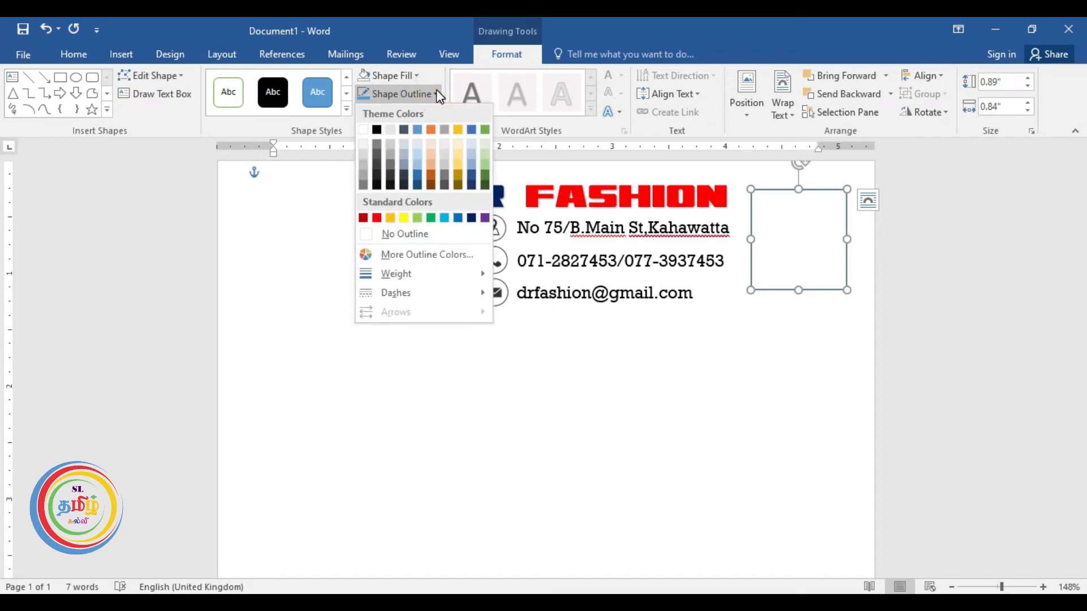
click(372, 133)
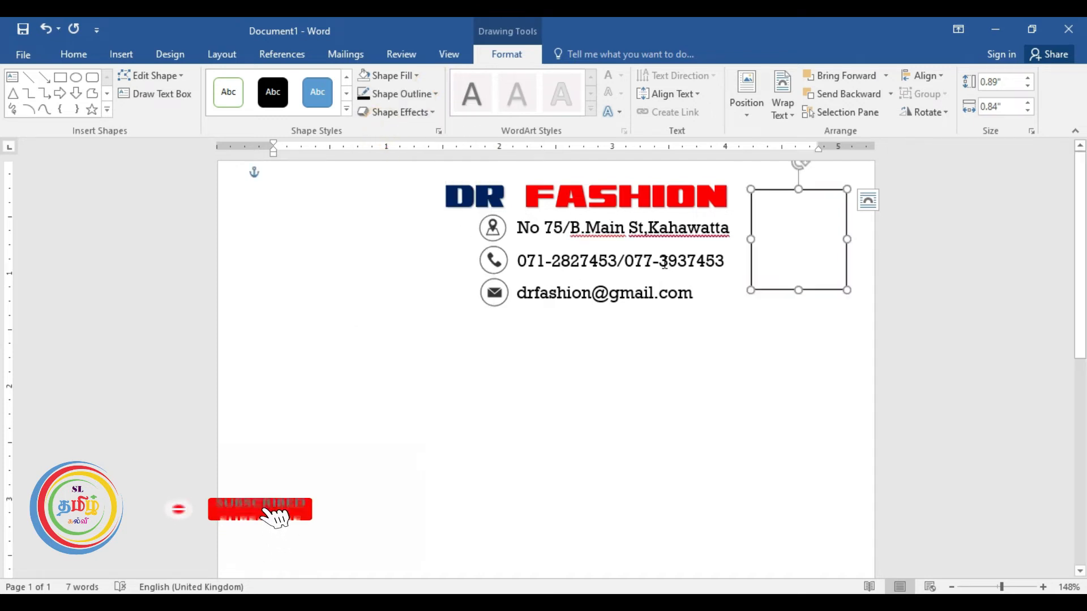
click(436, 95)
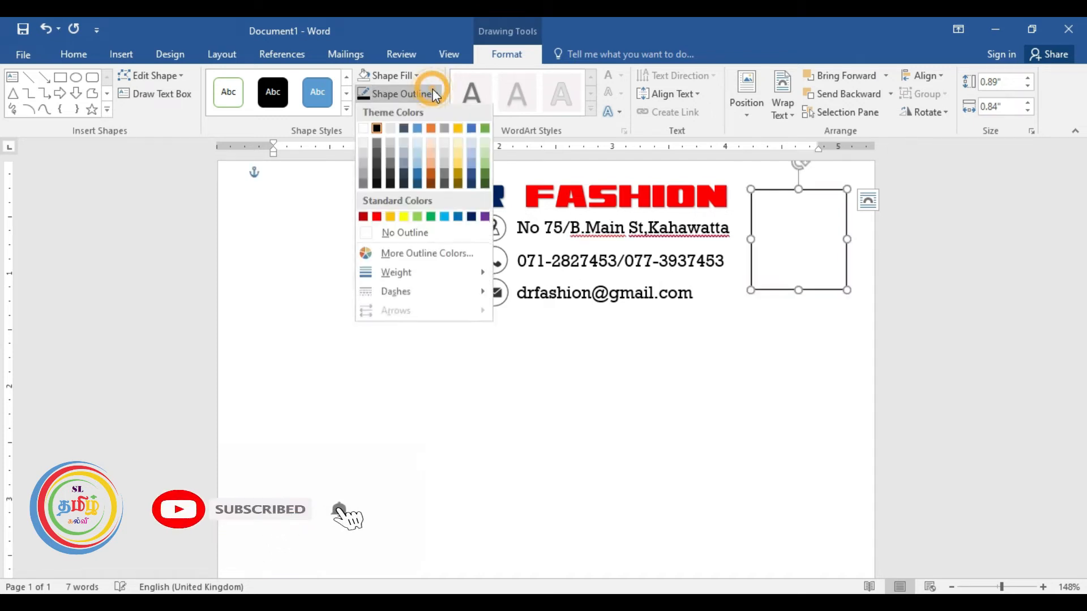
click(437, 272)
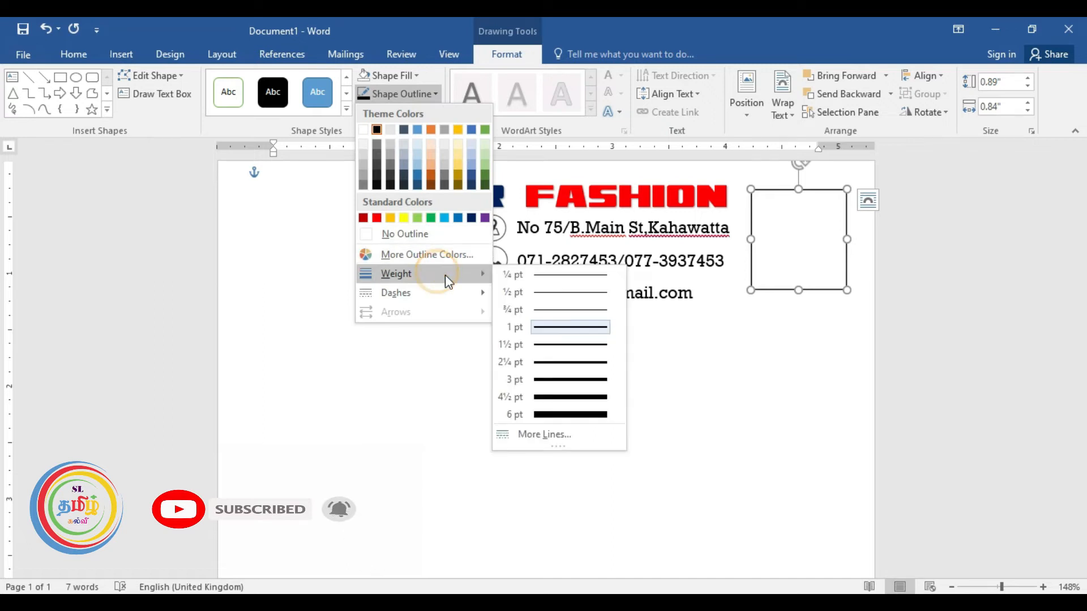
click(555, 356)
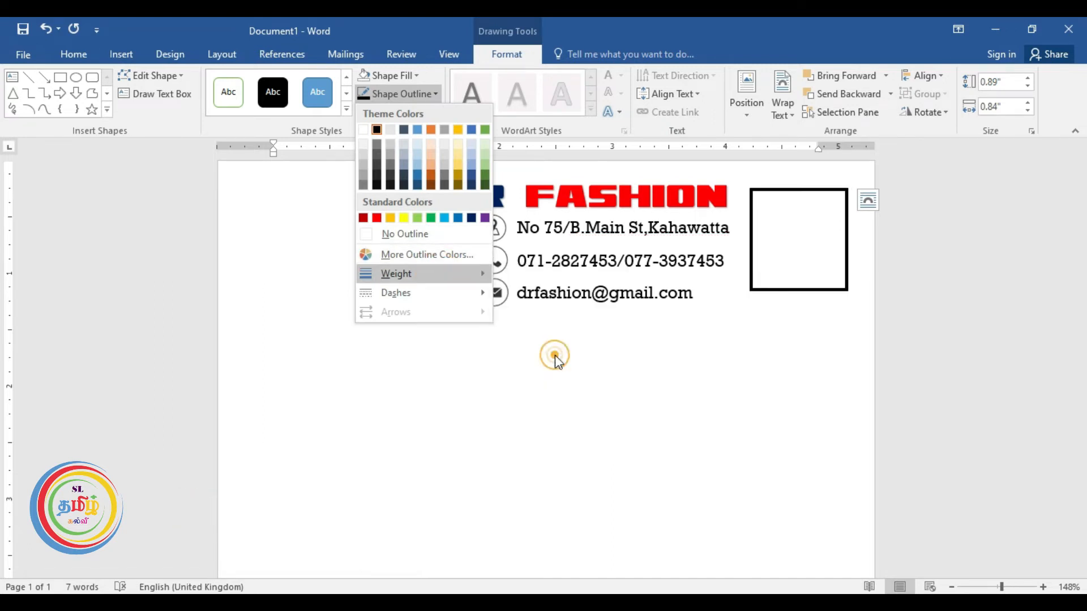
click(121, 53)
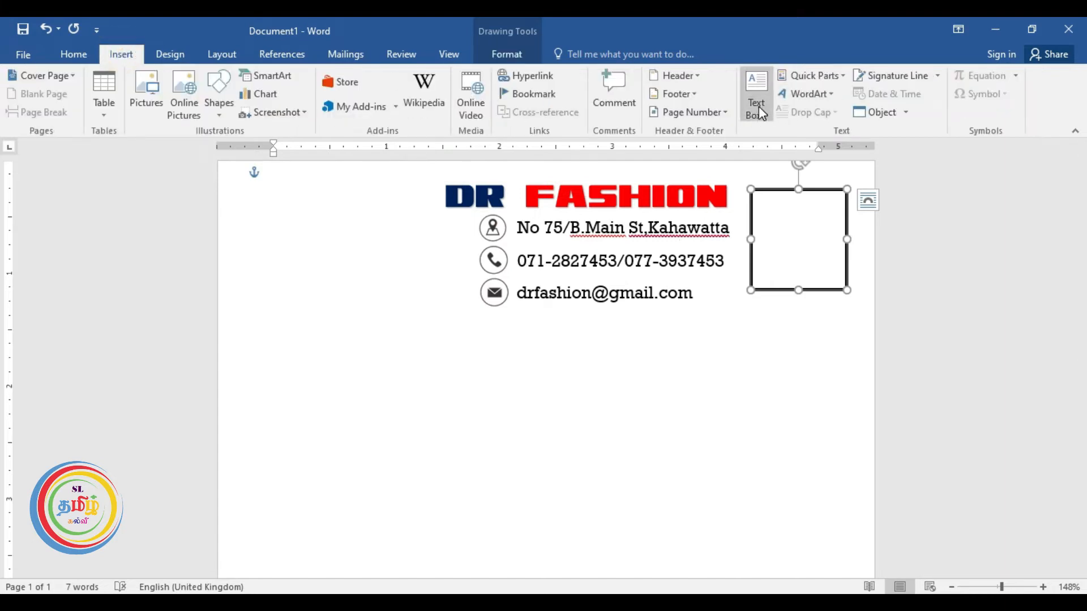
Insert first-style WordArt, clear its formatting, and move it inside the square.
click(792, 101)
click(796, 126)
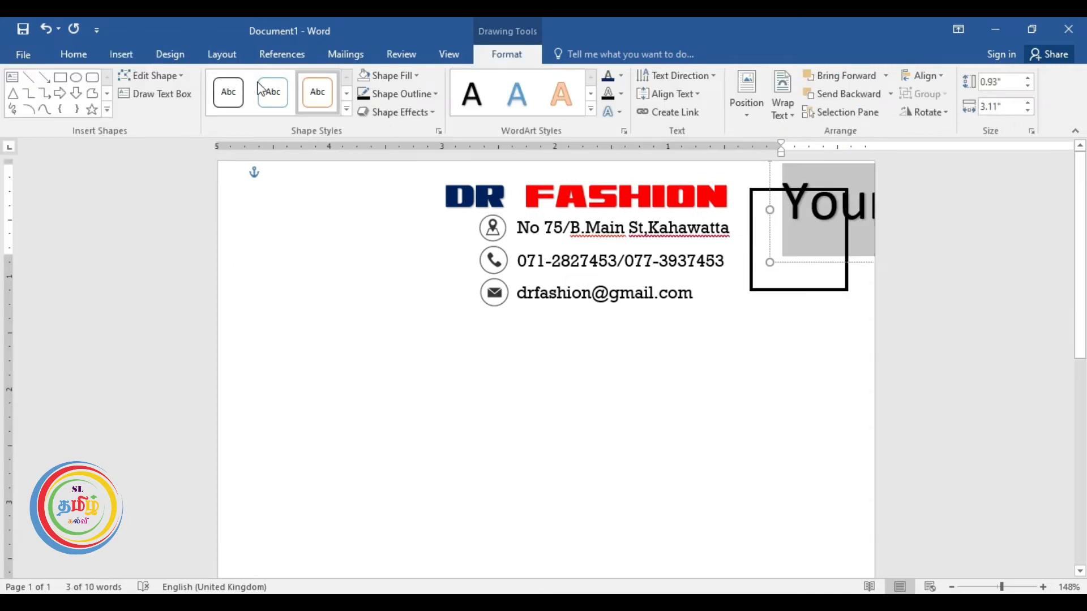
click(75, 54)
click(322, 82)
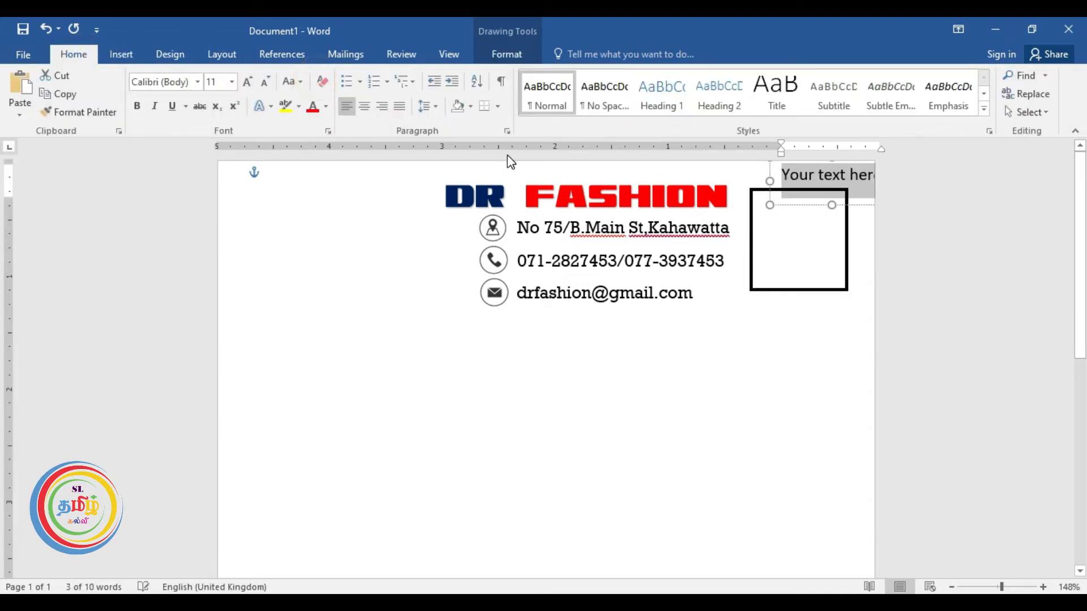
drag(771, 171, 861, 216)
Replace the placeholder with 'Bill No' at the square's top and set it to 12 pt.
click(757, 204)
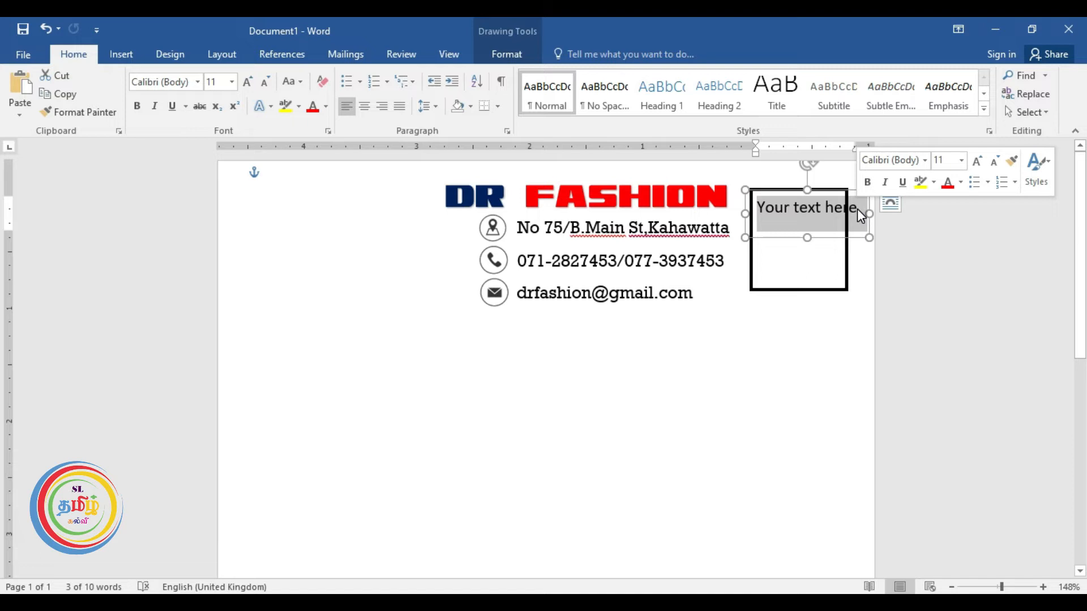
text(Bill)
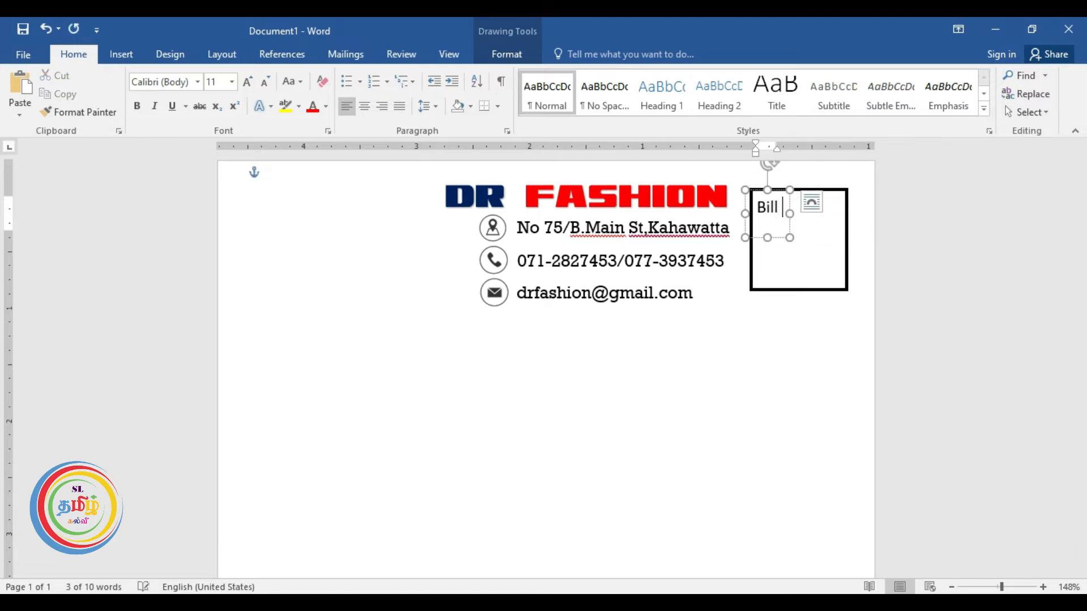
text( n)
key(BackSpace)
text(No)
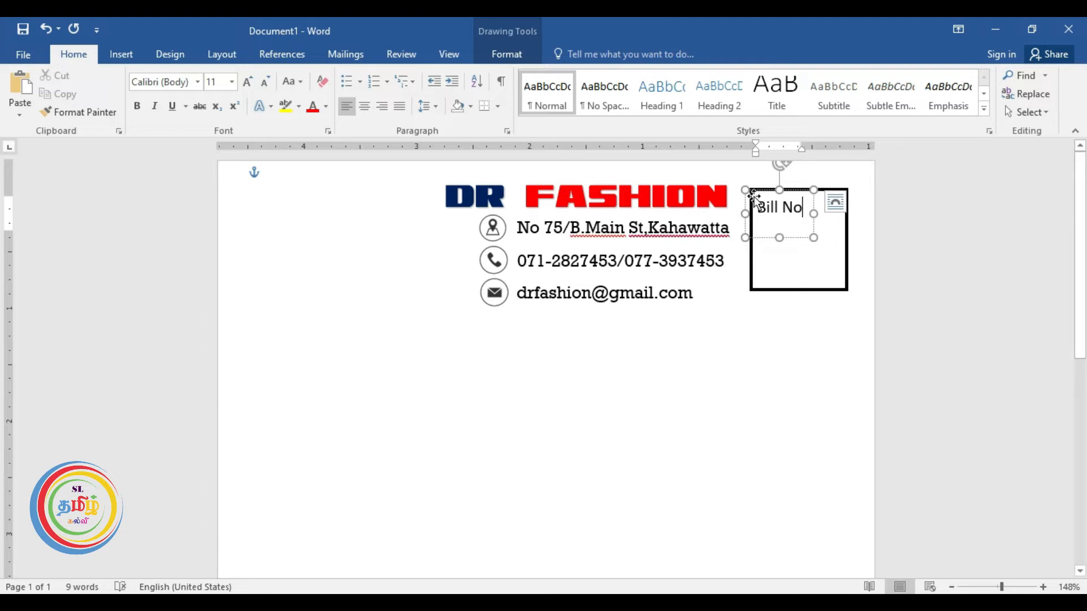
drag(764, 195, 778, 186)
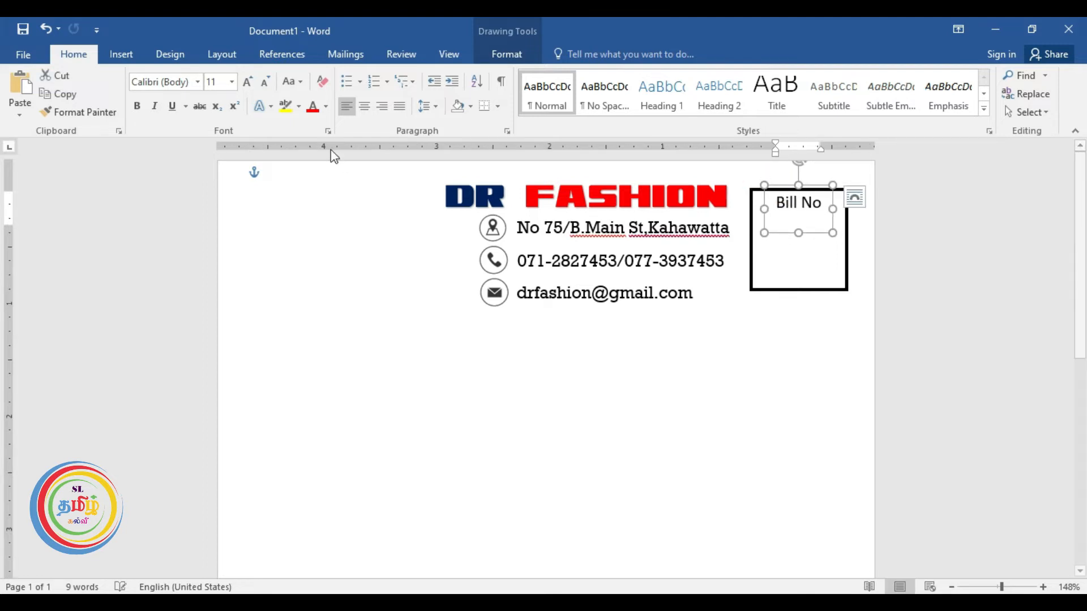
click(205, 83)
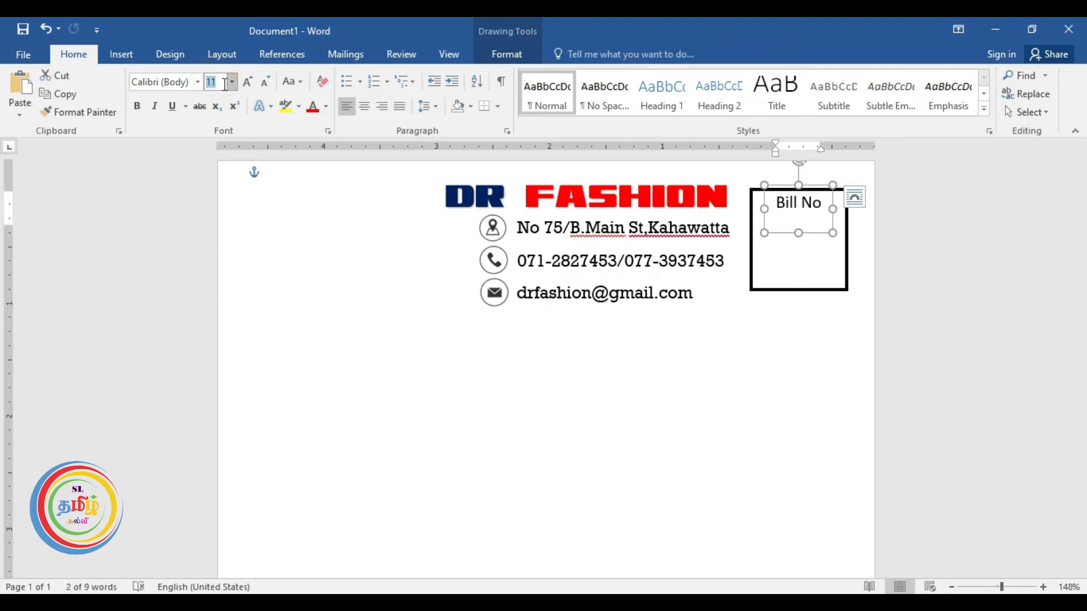
text(12)
key(Return)
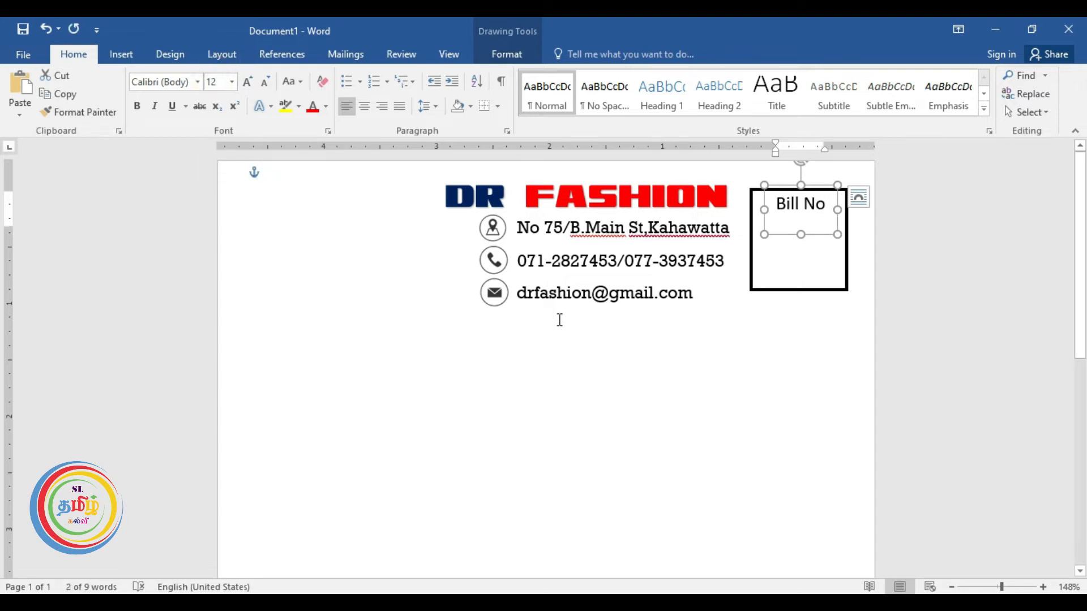
click(671, 361)
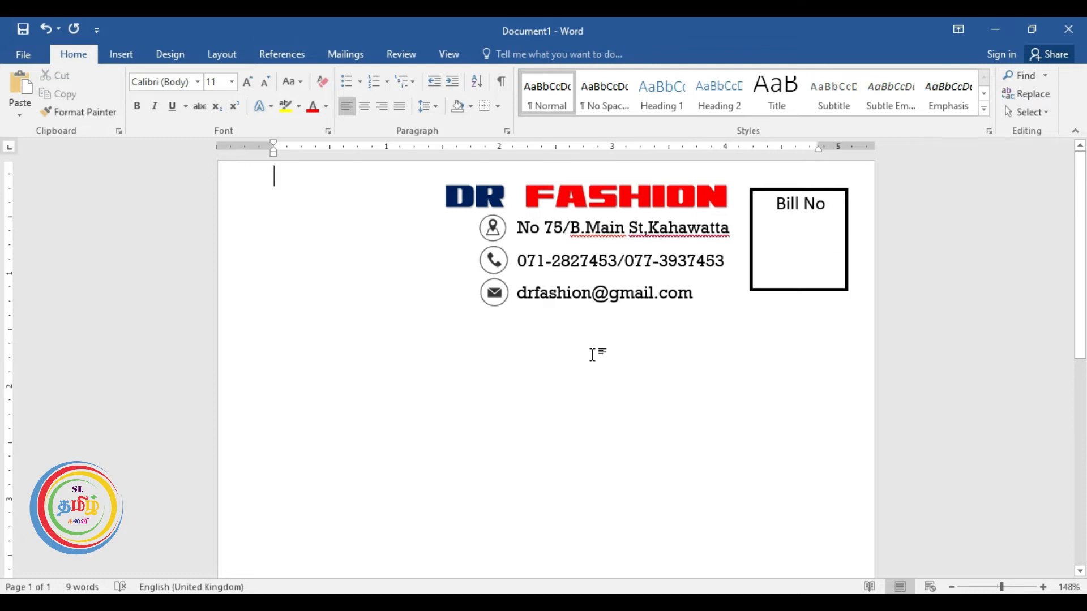
ctrl+scroll(592, 355, down, 5)
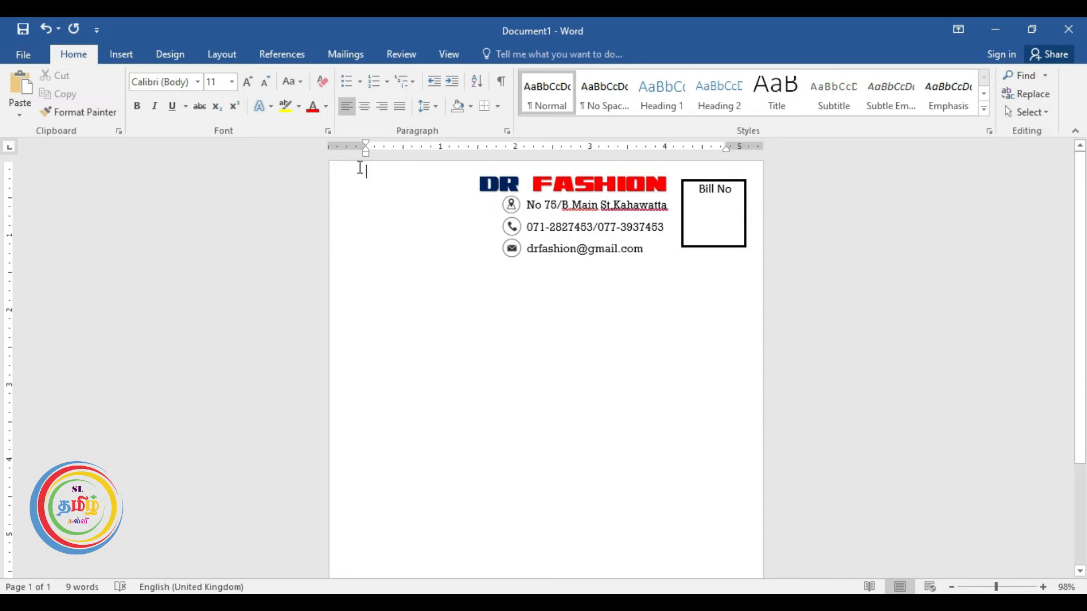
Insert the DR FASHION LOGO 2 picture into the bill.
click(127, 52)
click(145, 101)
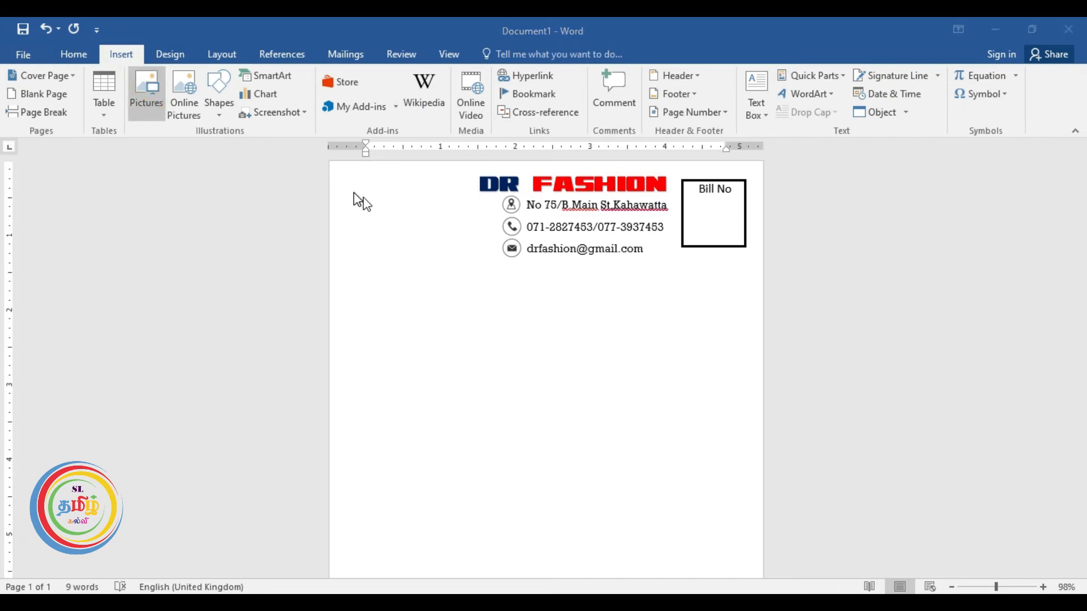
scroll(389, 233, down, 10)
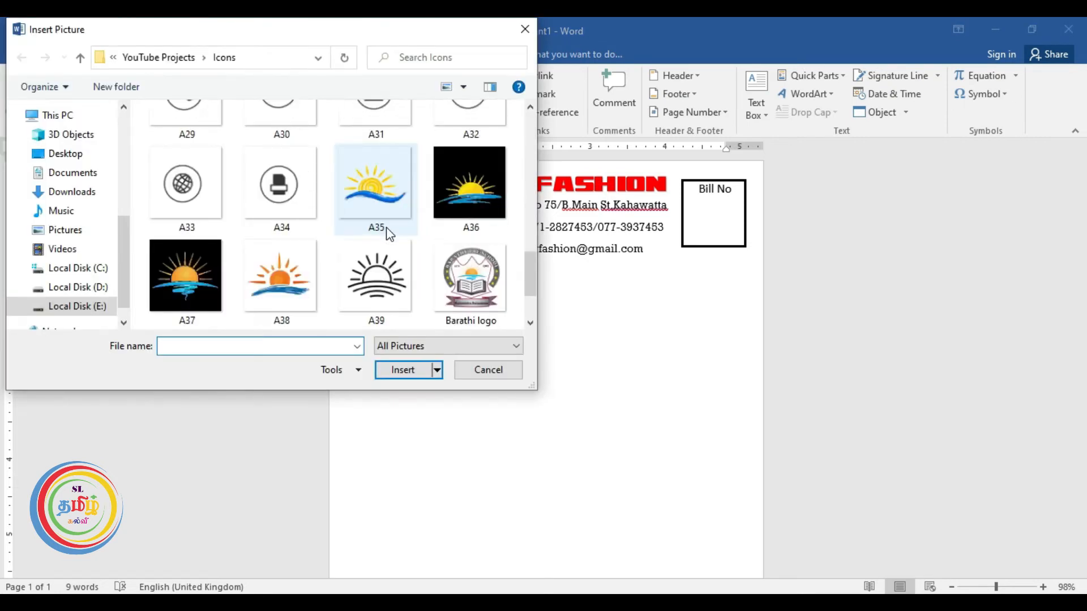
scroll(388, 233, down, 2)
click(375, 271)
click(411, 375)
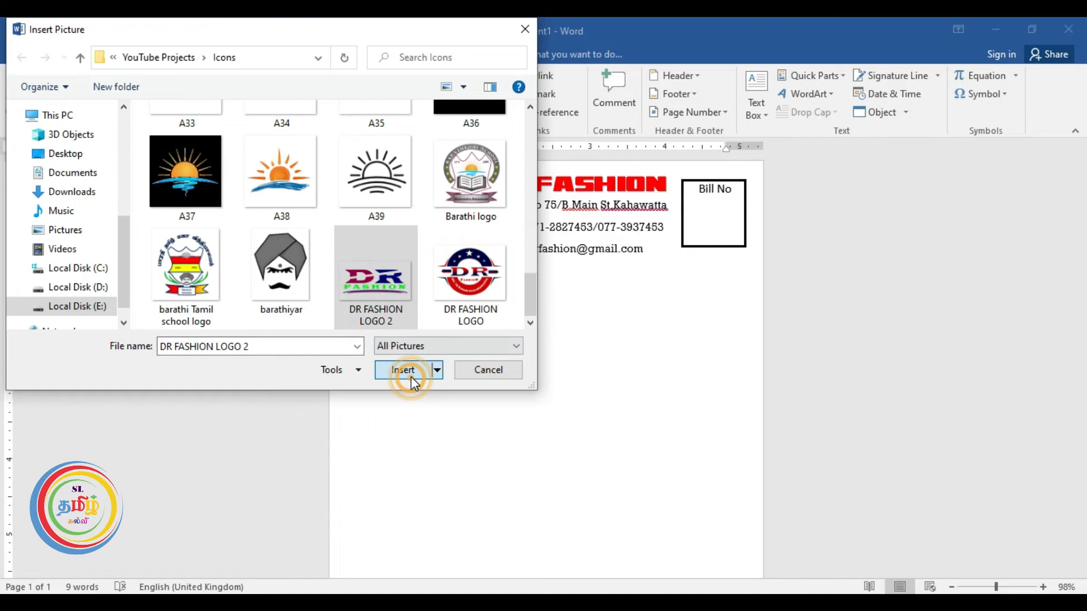
Set the logo In Front of Text, then resize and position it at the top-left corner.
click(742, 105)
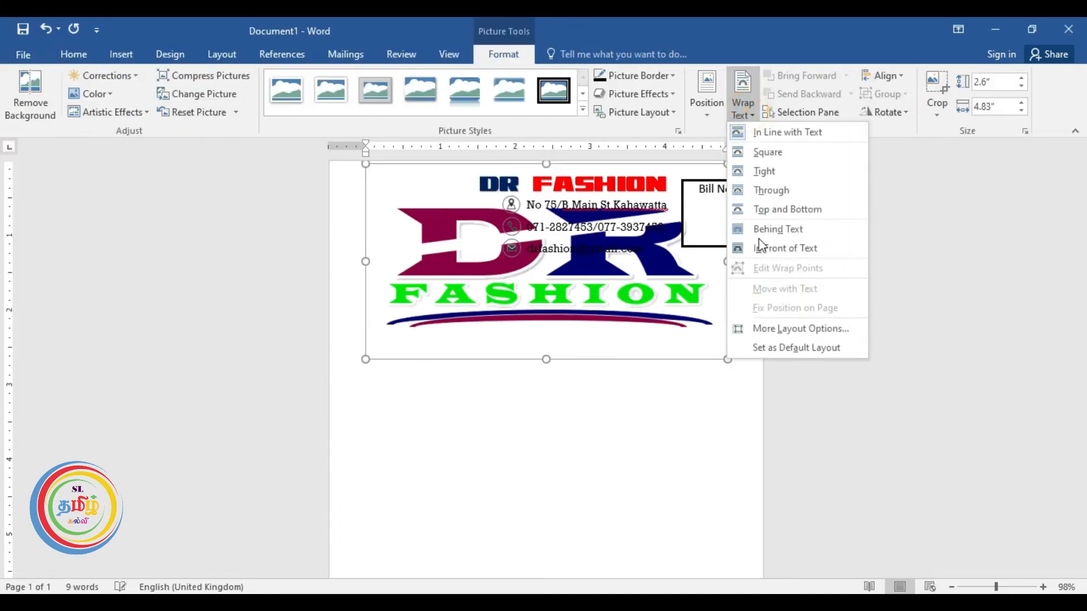
click(771, 249)
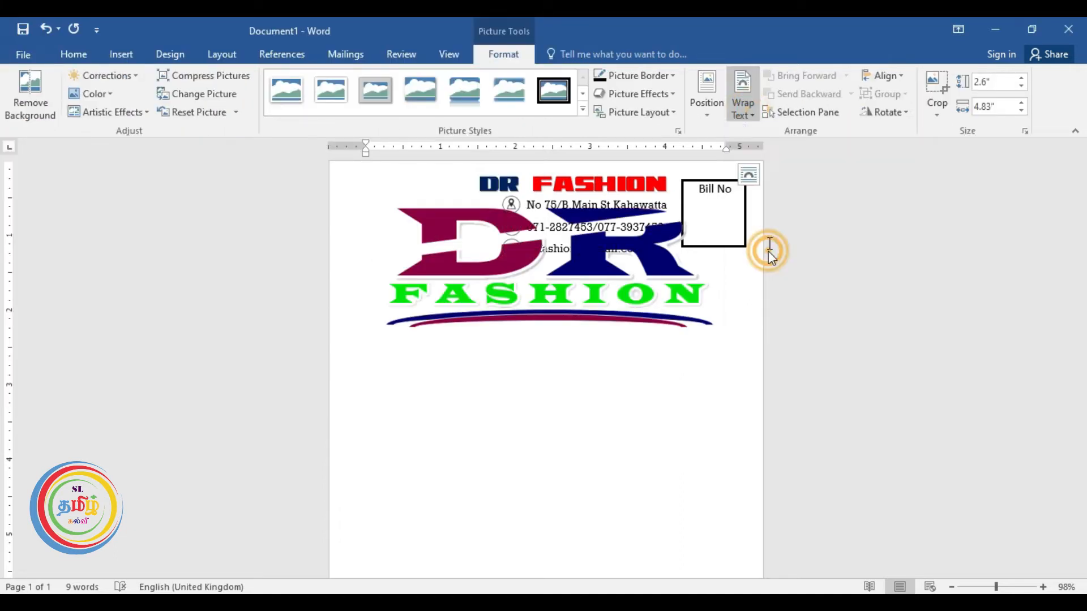
drag(728, 164, 499, 287)
drag(443, 338, 426, 205)
scroll(433, 247, up, 4)
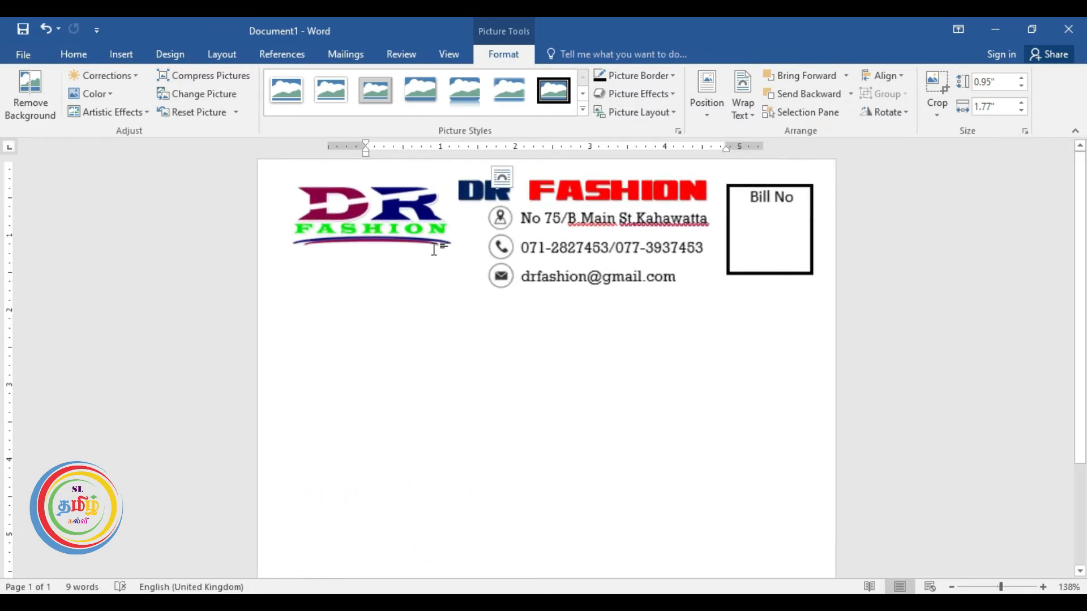
scroll(434, 249, up, 7)
drag(211, 225, 204, 213)
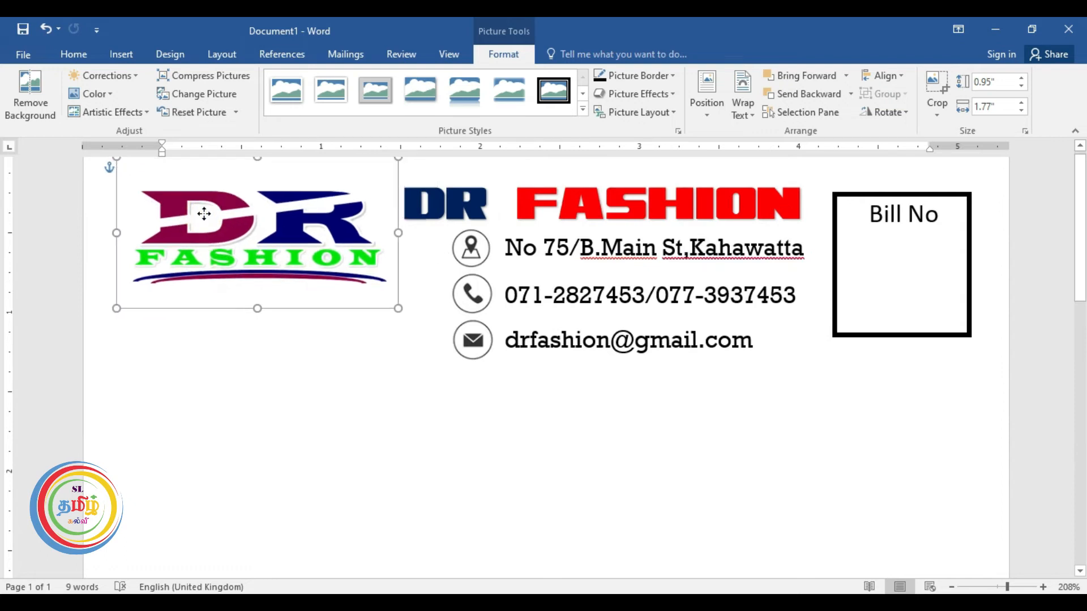
drag(254, 310, 257, 376)
drag(243, 263, 228, 245)
drag(248, 358, 252, 393)
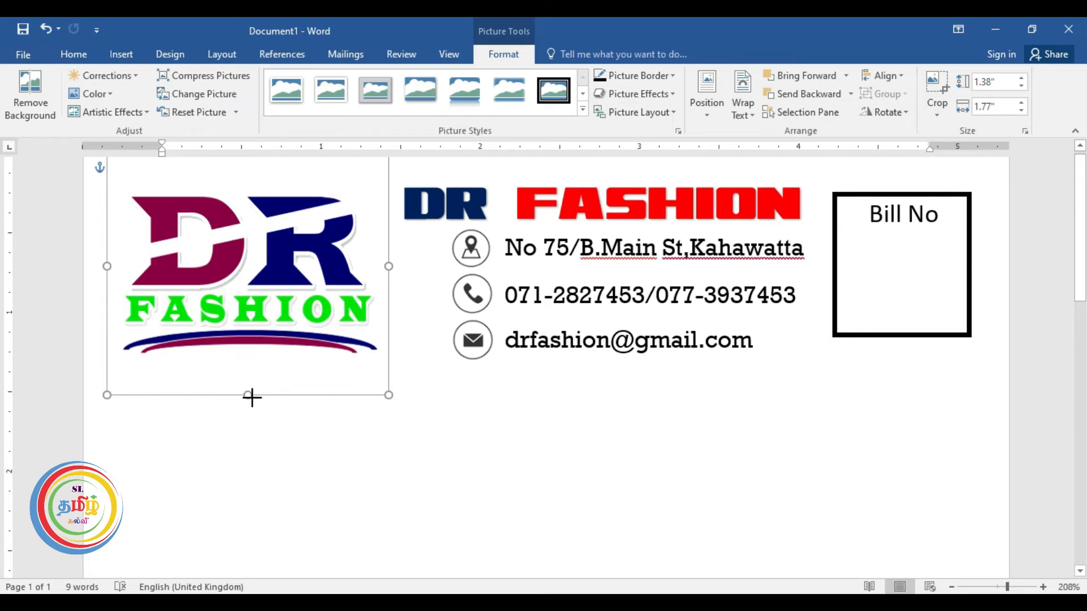
click(395, 400)
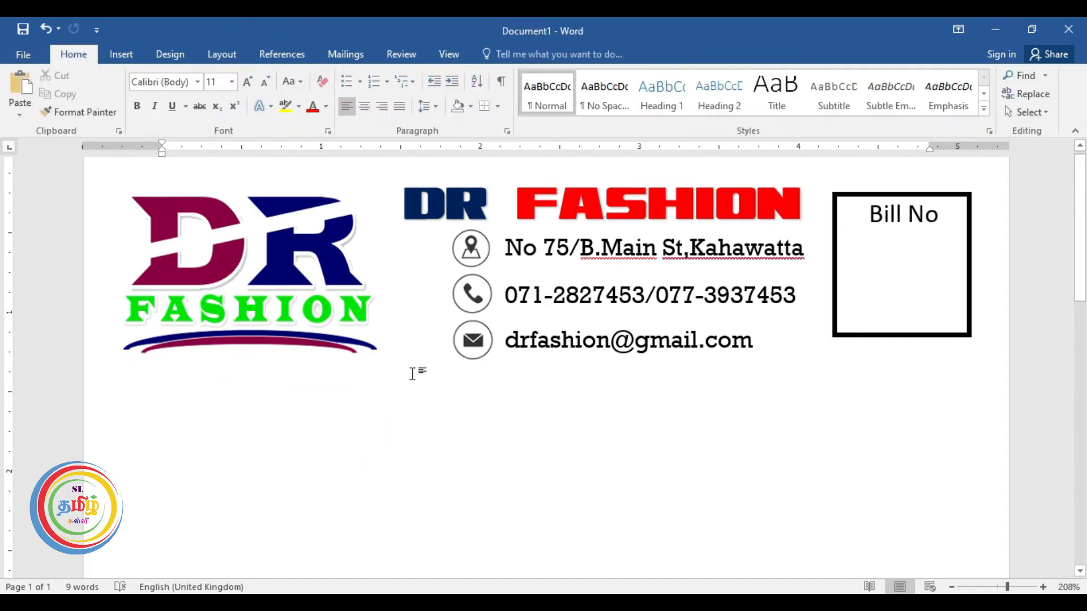
scroll(457, 391, down, 2)
scroll(457, 391, down, 7)
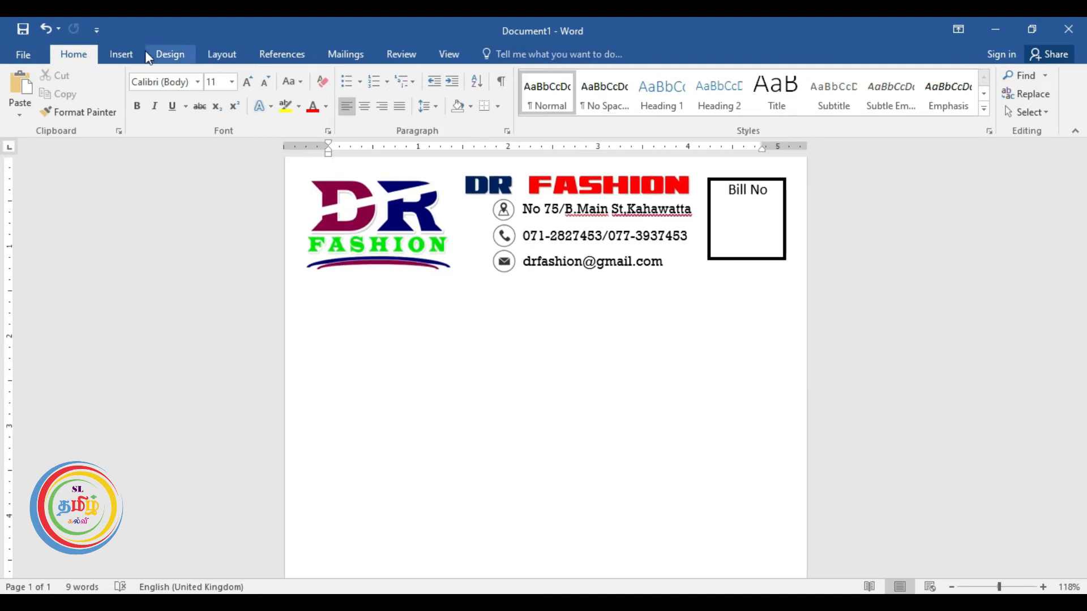
Insert a plain first-style WordArt text box below the logo.
click(120, 52)
click(793, 98)
click(795, 135)
click(74, 54)
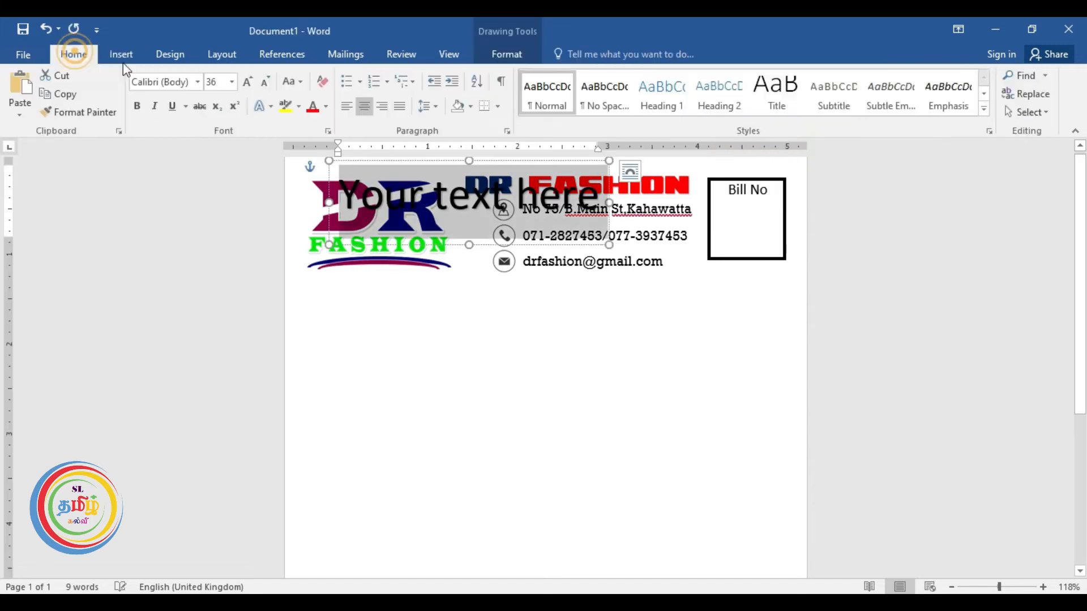
click(321, 83)
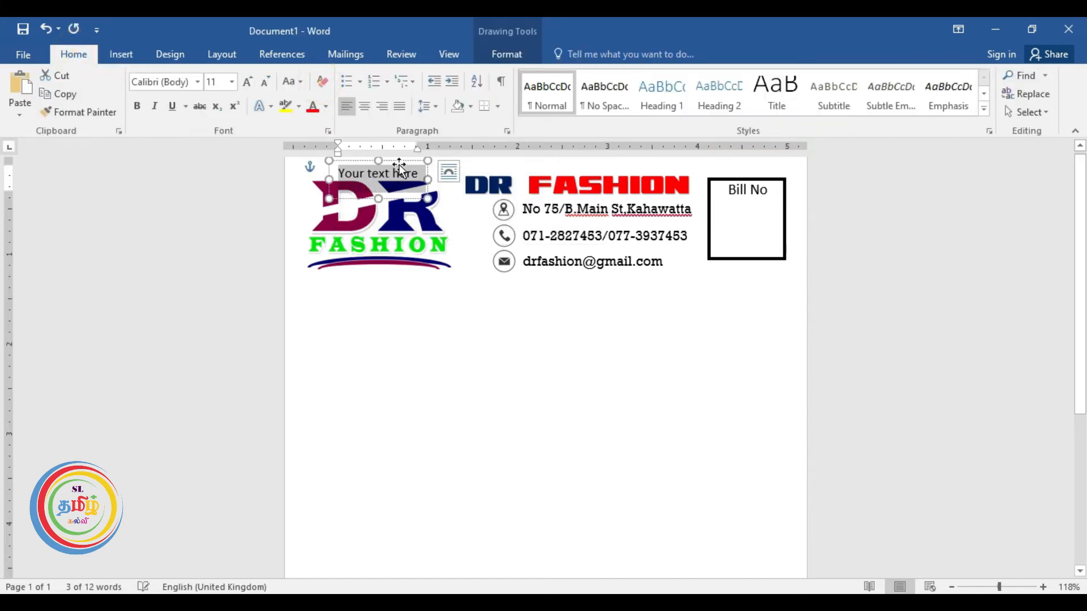
drag(402, 166, 386, 306)
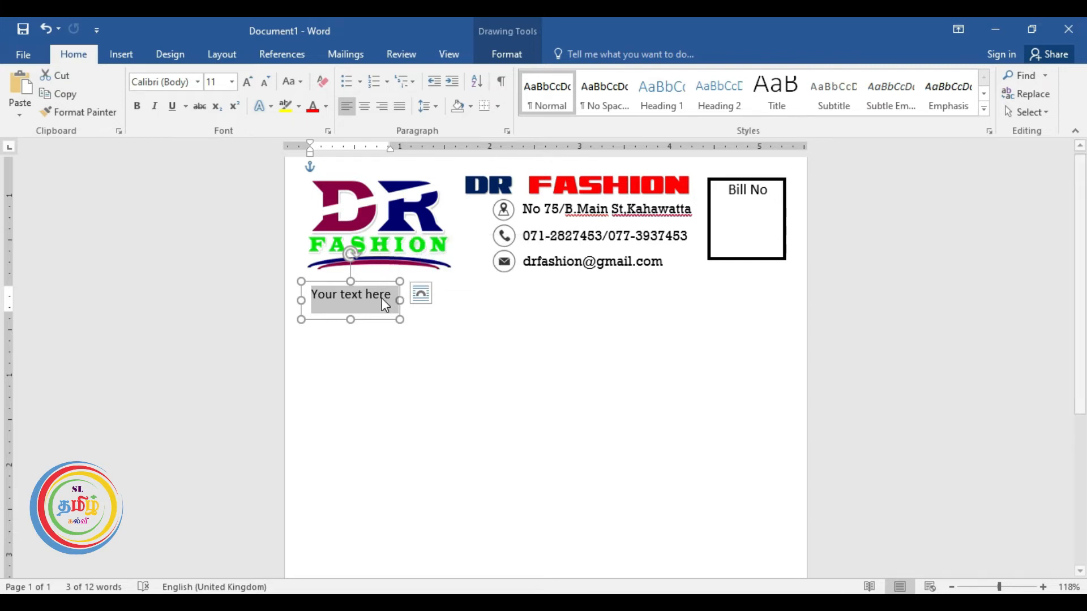
Type 'Customer Name :', widen the box across the page, and tab 'Date :' to the right.
key(BackSpace)
text(Cus)
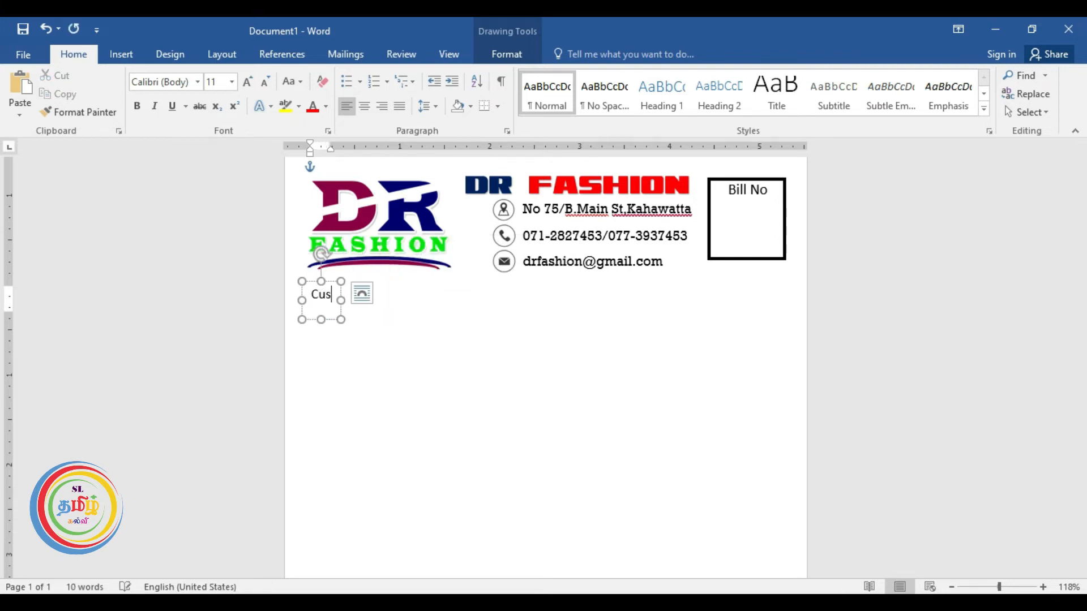
text(tomer)
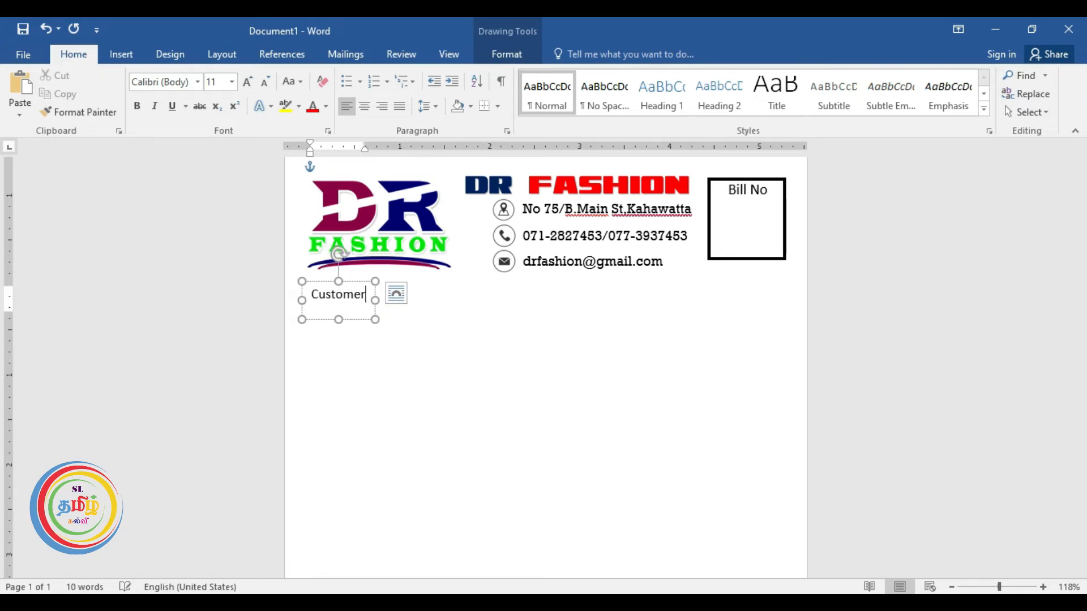
text( Name)
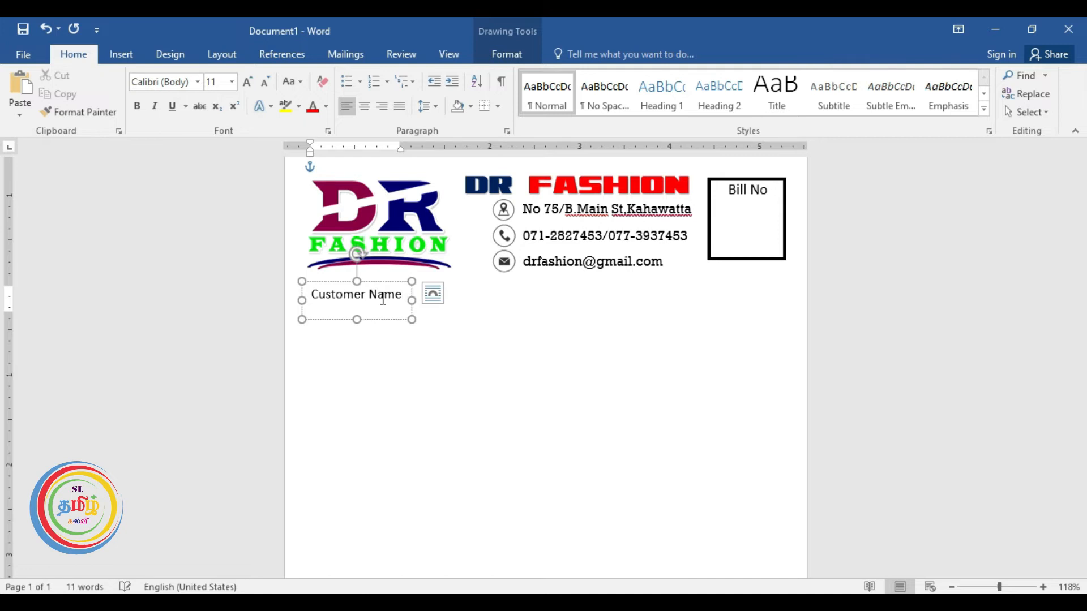
text( :)
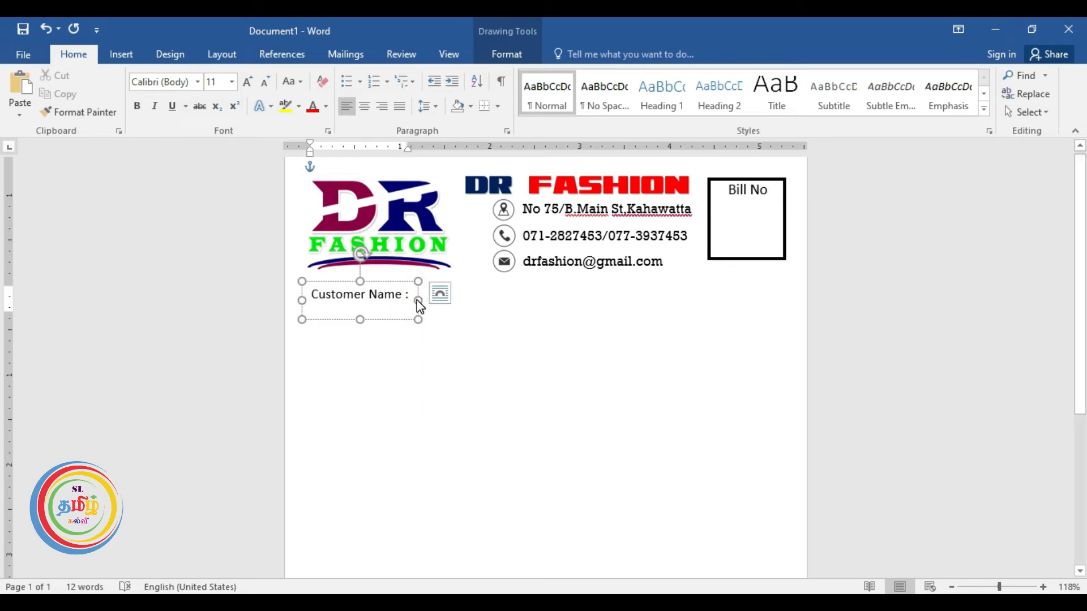
click(397, 300)
drag(419, 300, 794, 293)
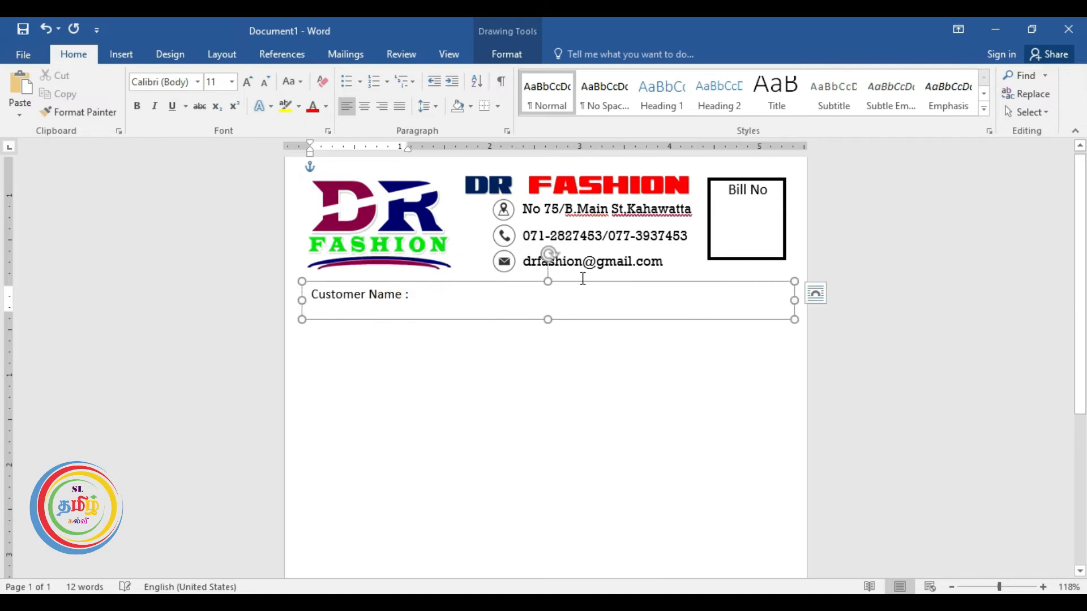
click(429, 295)
key(Tab)
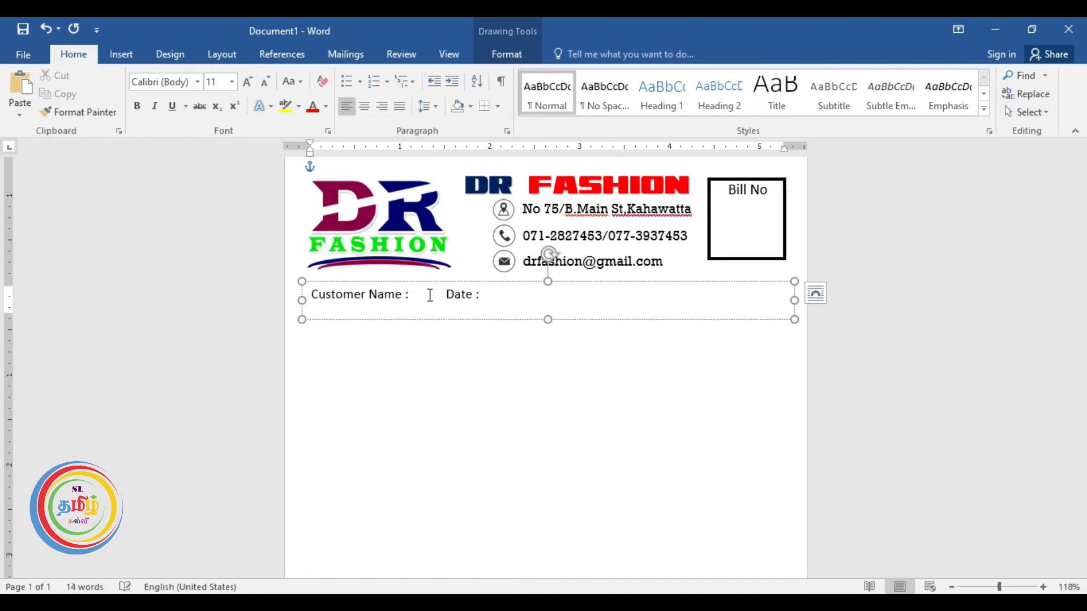
click(442, 295)
key(Tab)
key(Tab)
key(Tab)
key(Tab)
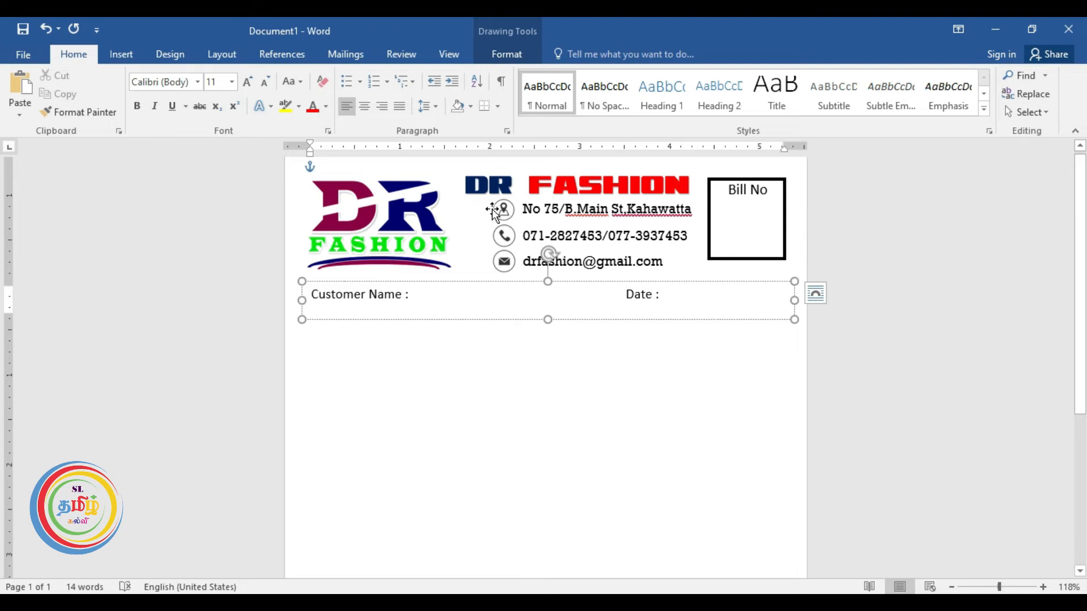
click(709, 222)
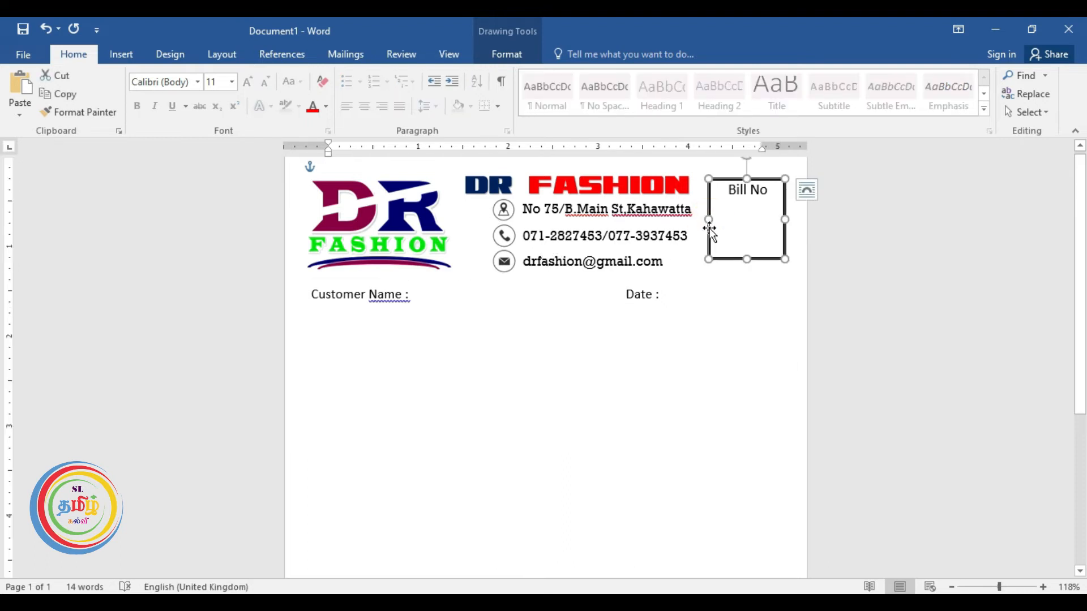
Copy the Bill No box beside 'Customer Name :' and beside 'Date :'.
drag(714, 236, 615, 298)
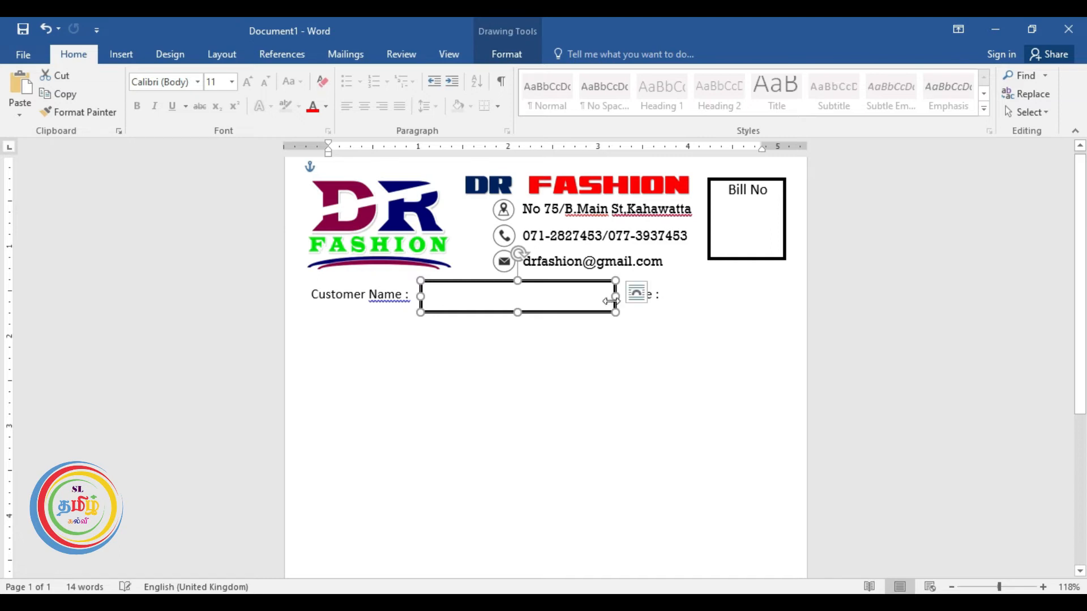
drag(470, 289, 672, 298)
click(701, 300)
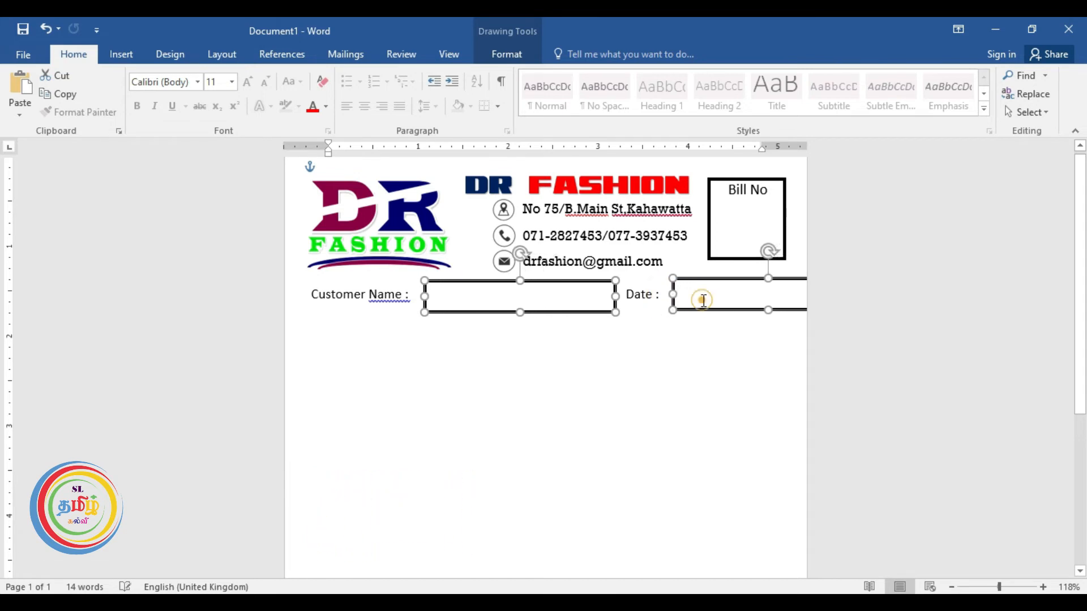
click(672, 360)
click(702, 292)
click(688, 289)
click(672, 291)
click(673, 291)
Nudge the Date box into place and narrow it to fit the page.
drag(674, 293, 731, 298)
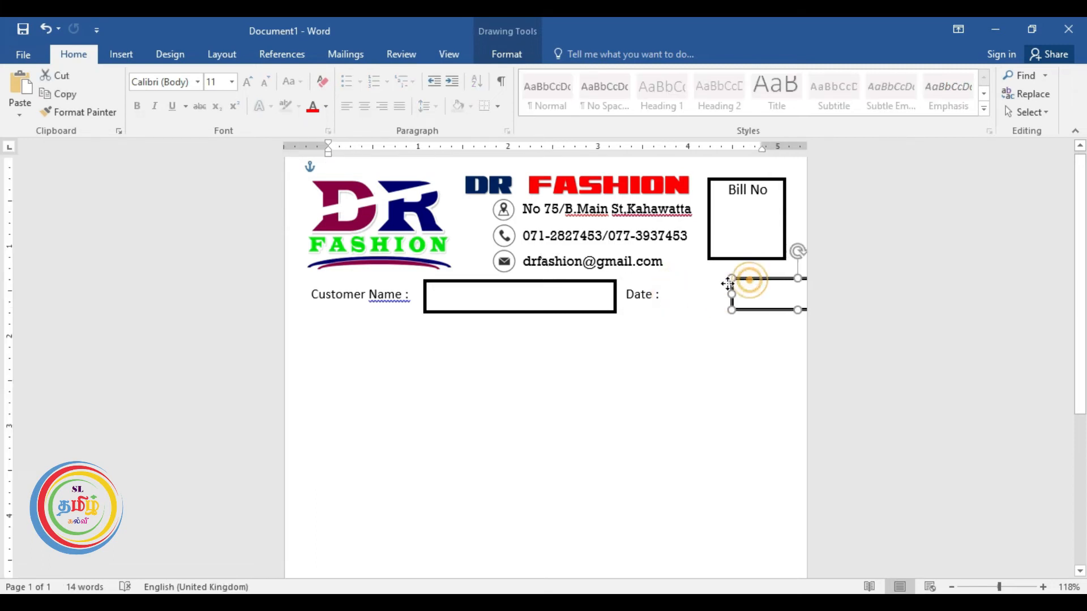
key(ctrl+z)
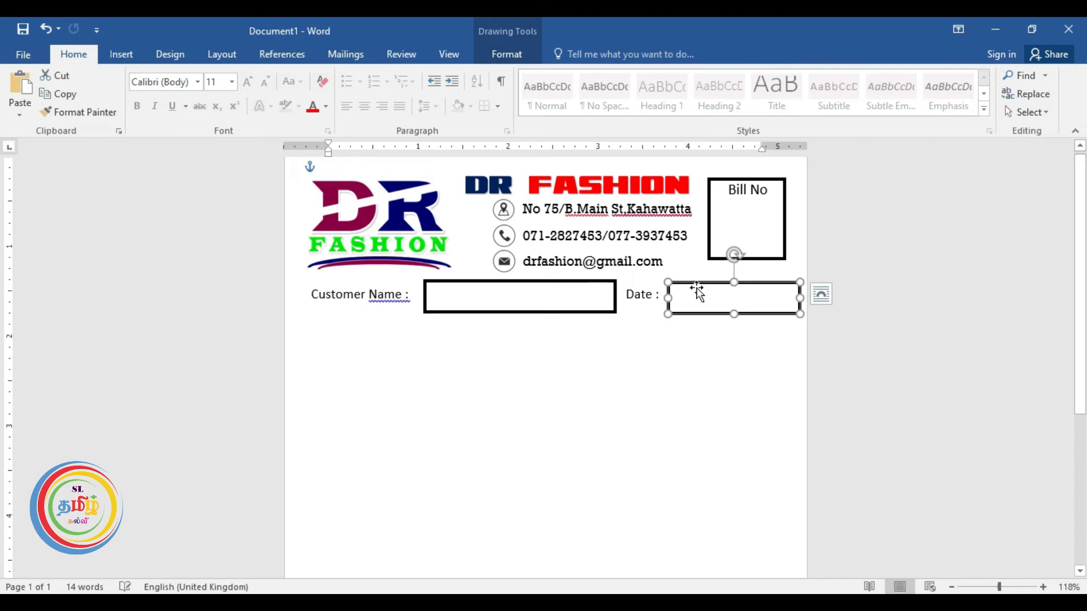
key(Up)
key(Up)
key(Up)
key(Up)
key(Up)
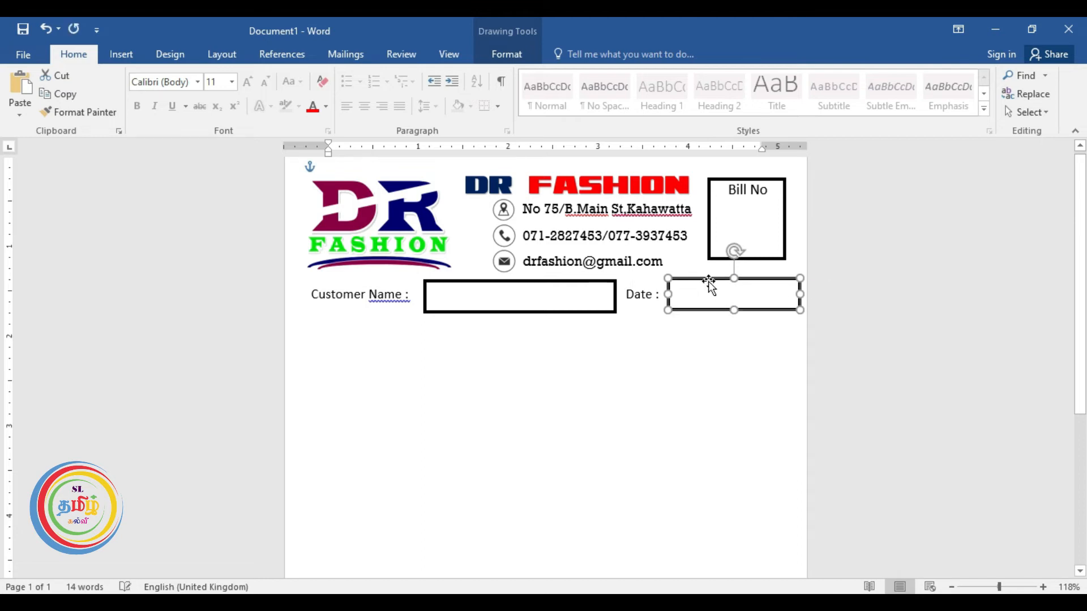
key(Down)
key(Down)
drag(800, 295, 788, 296)
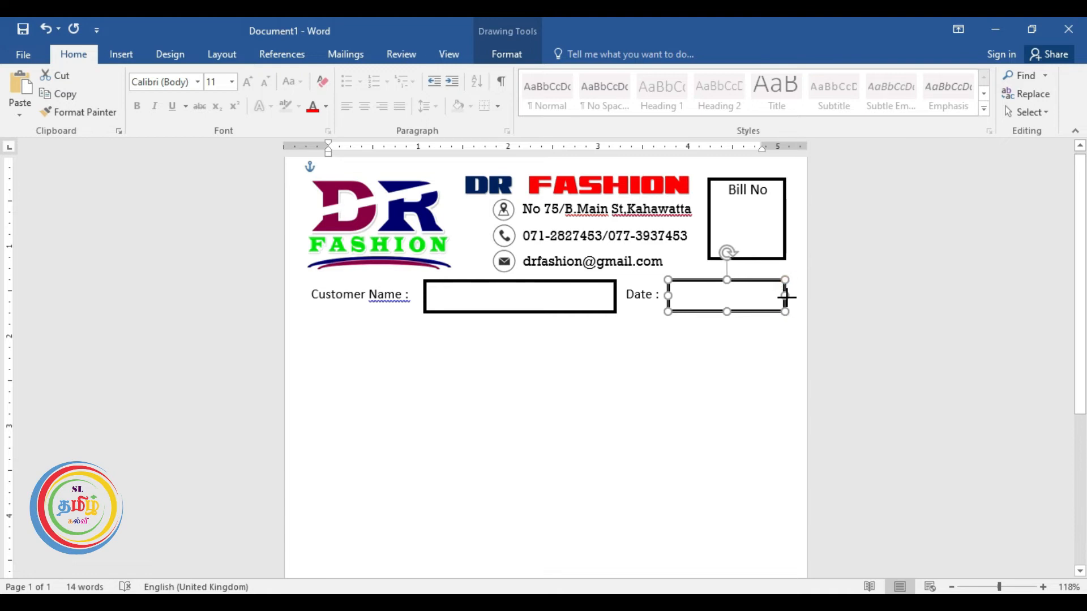
click(777, 321)
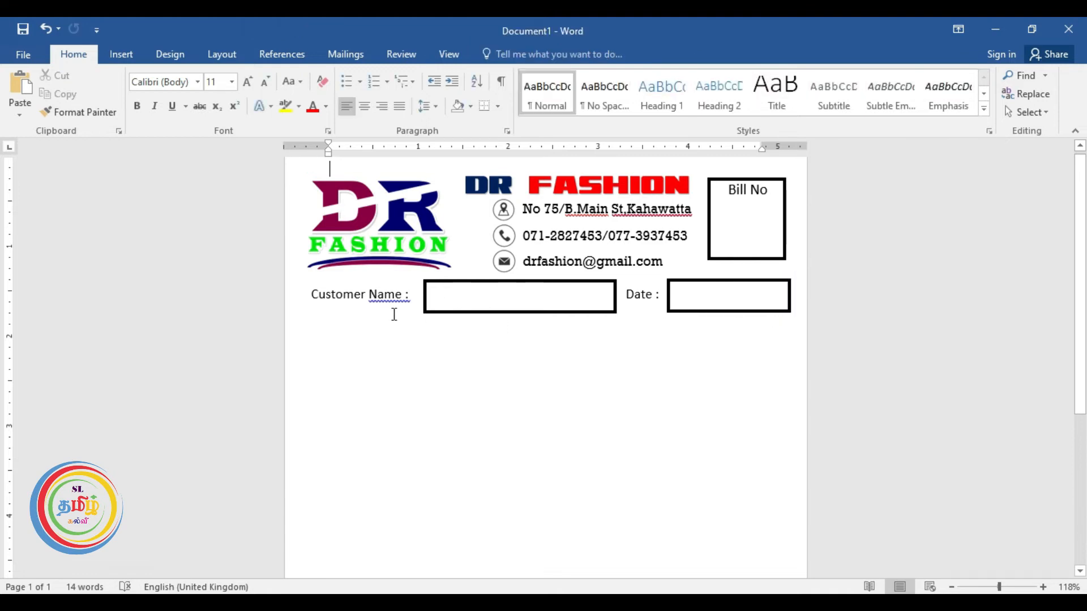
Change the 'Customer Name :' and 'Date :' label fonts to Rockwell.
drag(417, 296, 331, 292)
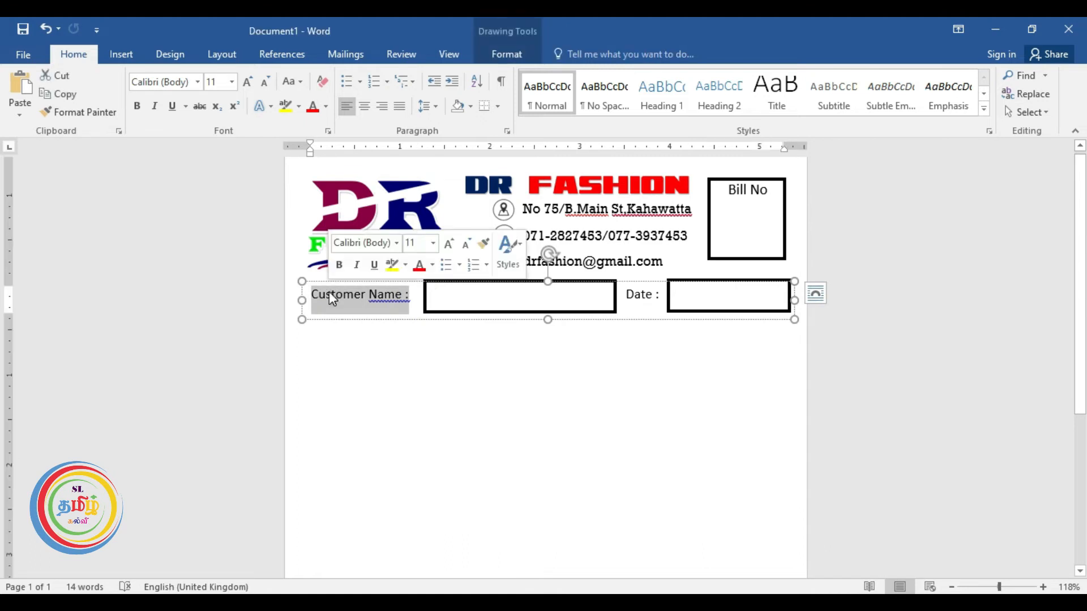
click(197, 81)
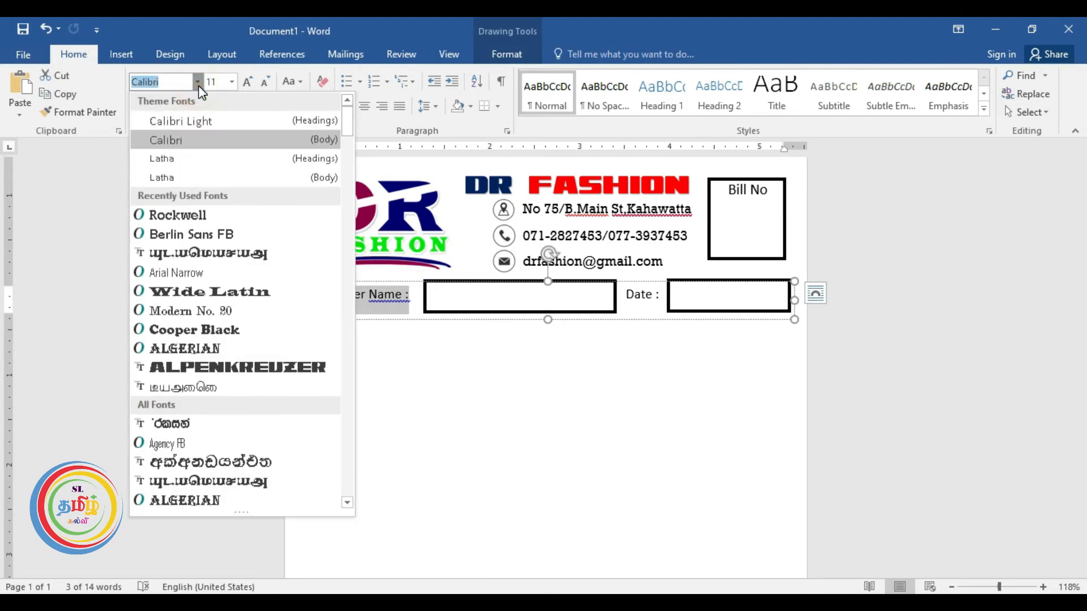
click(204, 216)
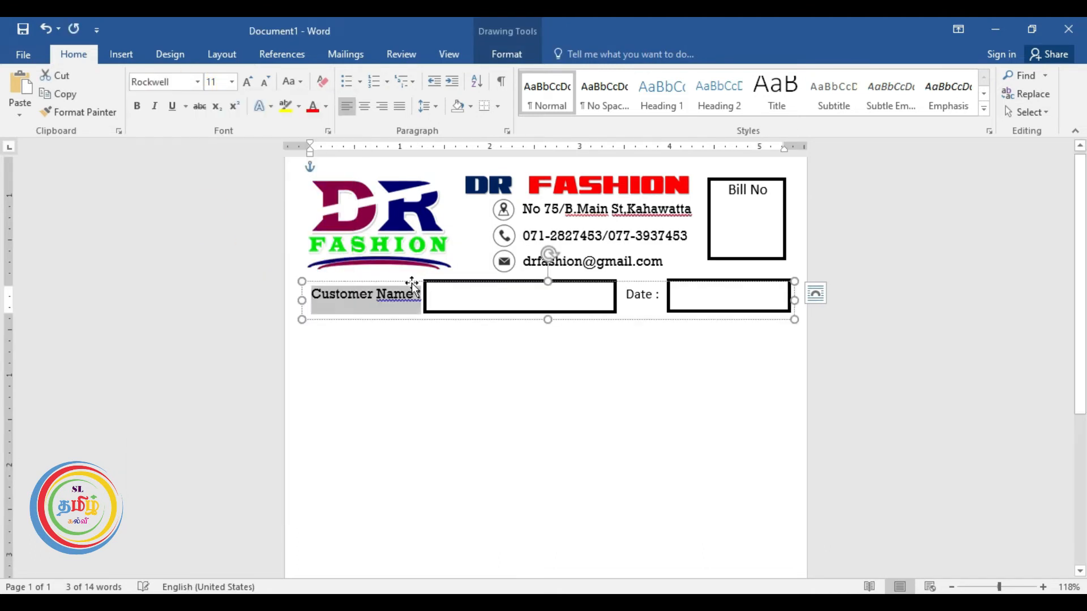
drag(626, 296, 659, 296)
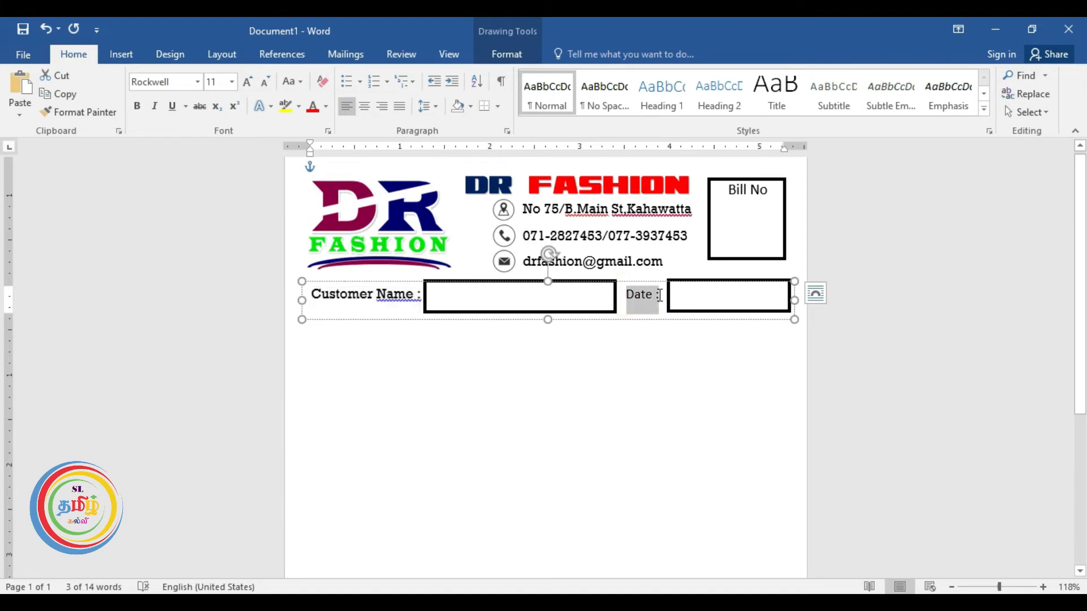
click(198, 82)
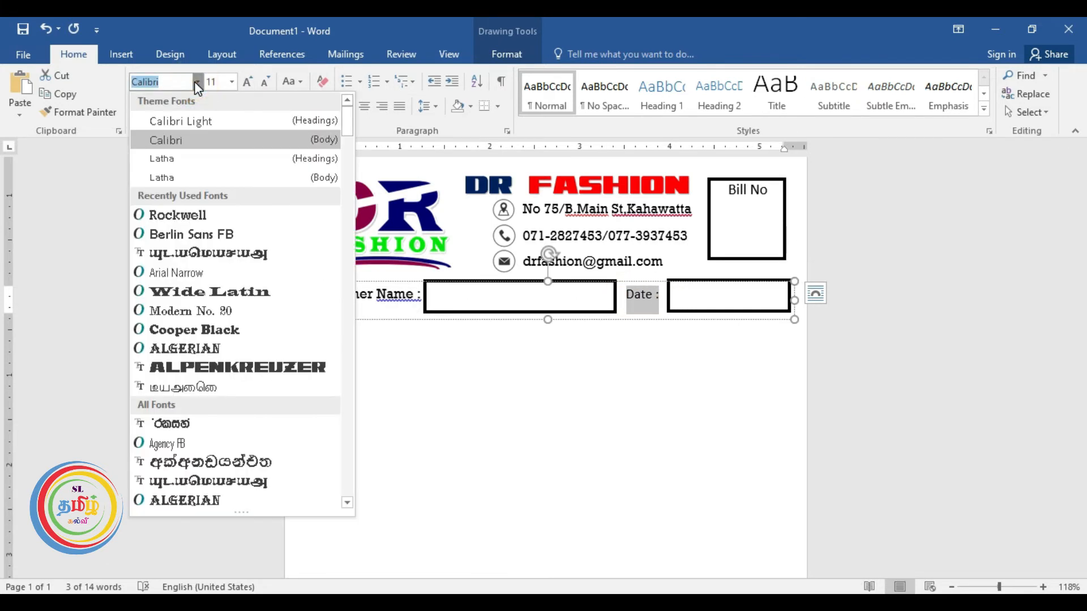
click(194, 215)
click(612, 338)
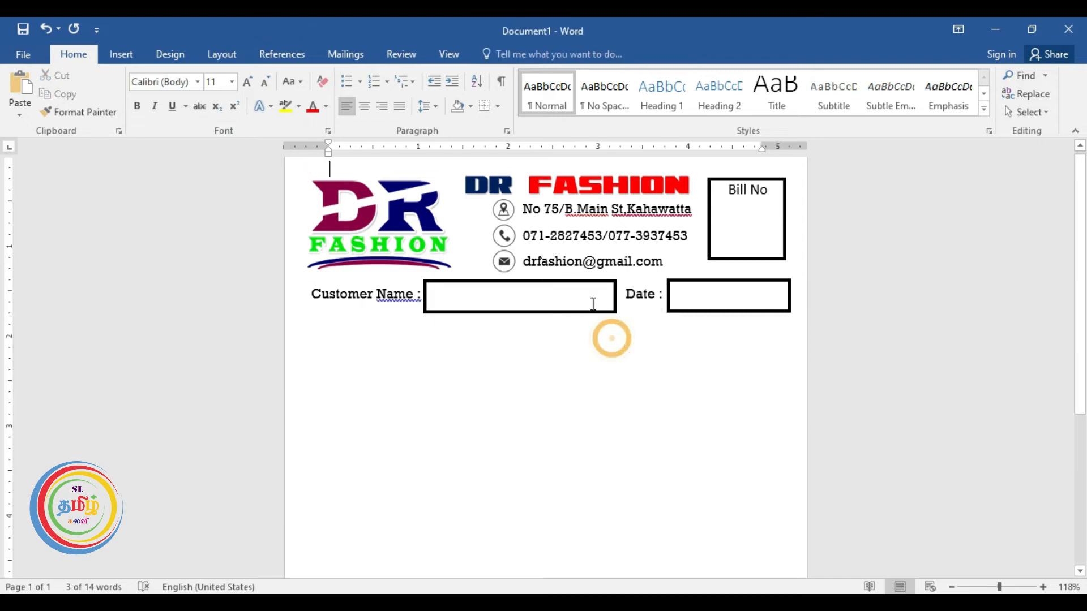
scroll(593, 302, down, 1)
scroll(594, 302, up, 2)
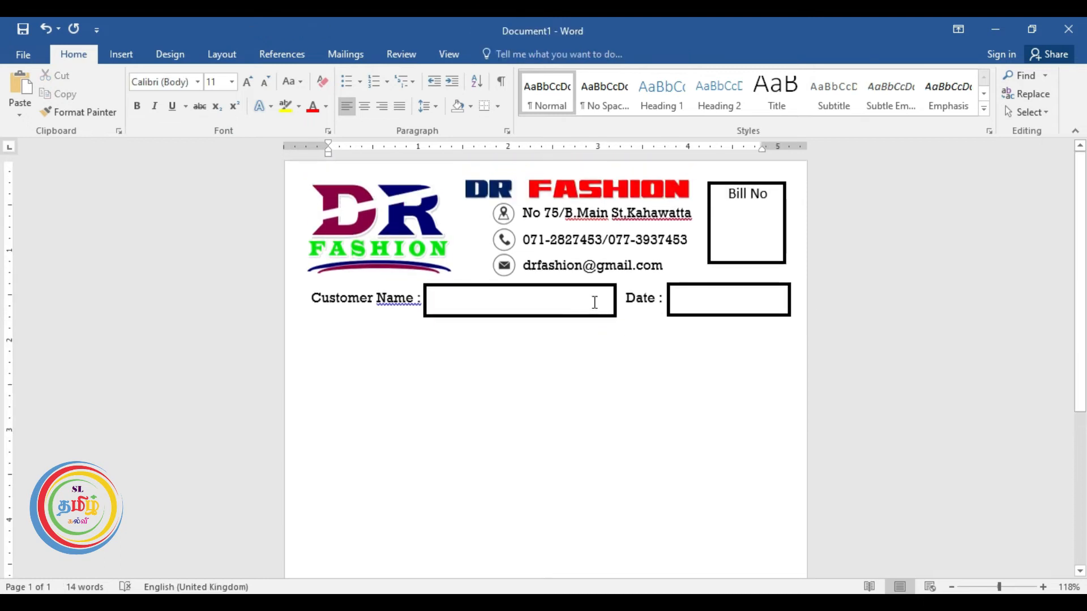
scroll(539, 397, down, 3)
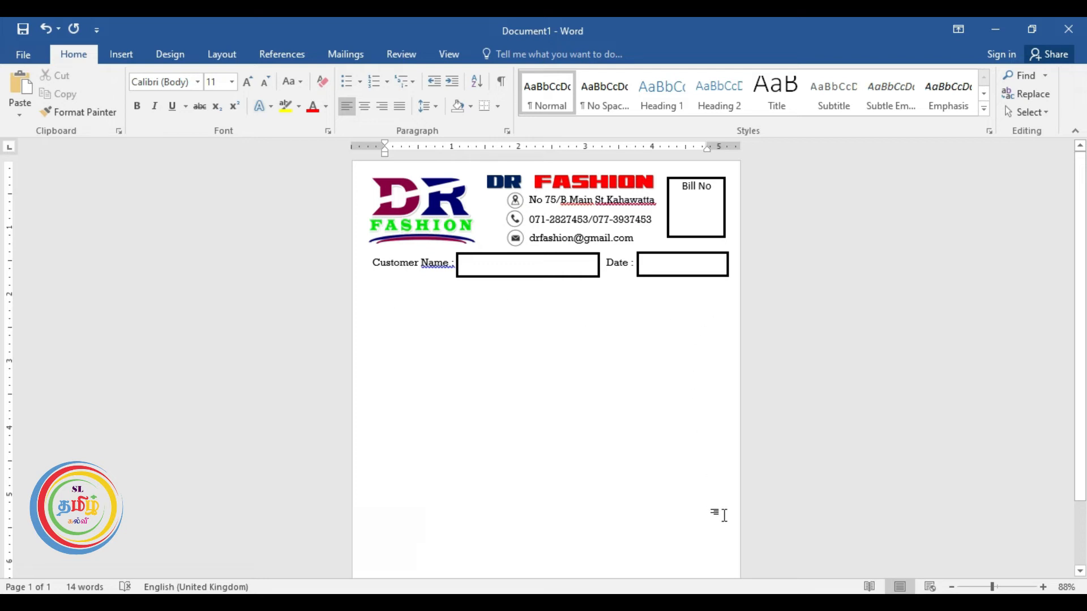
Type 1, insert a 6x8 table, and enlarge it to span the page width.
text(1)
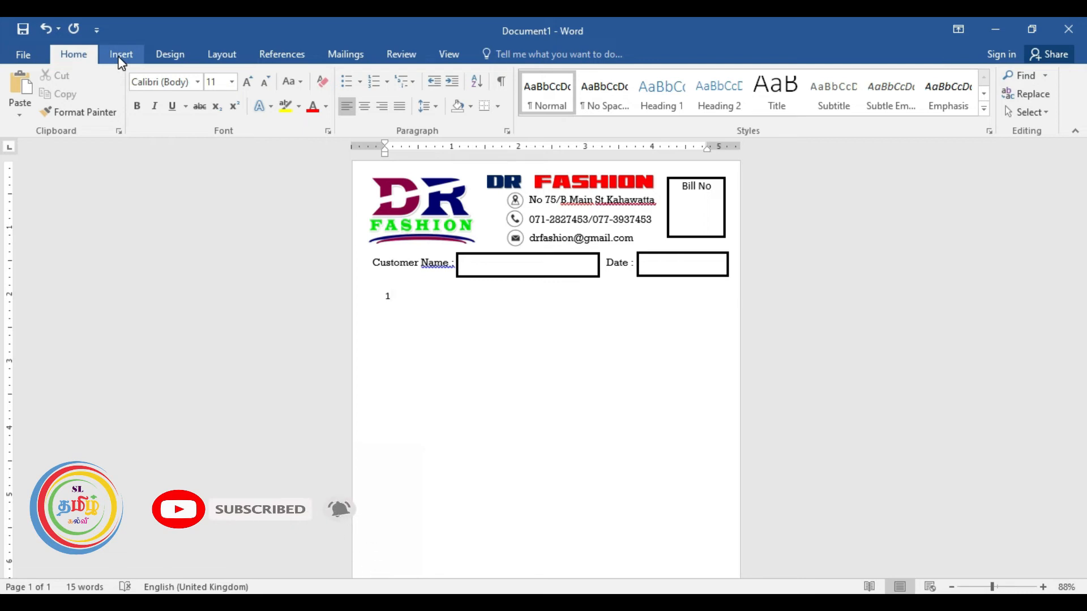
click(120, 55)
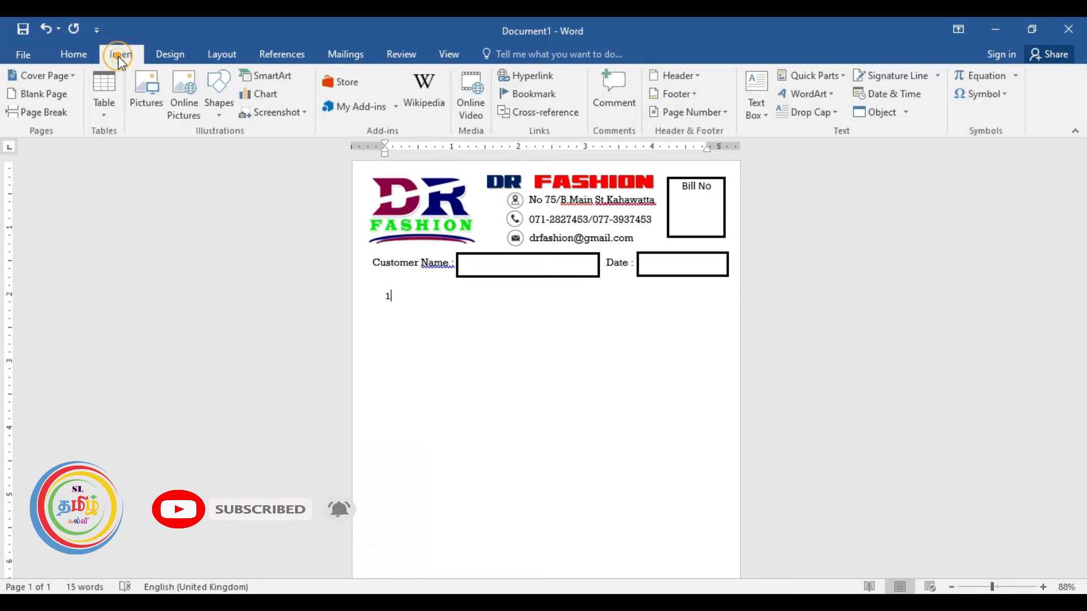
click(106, 117)
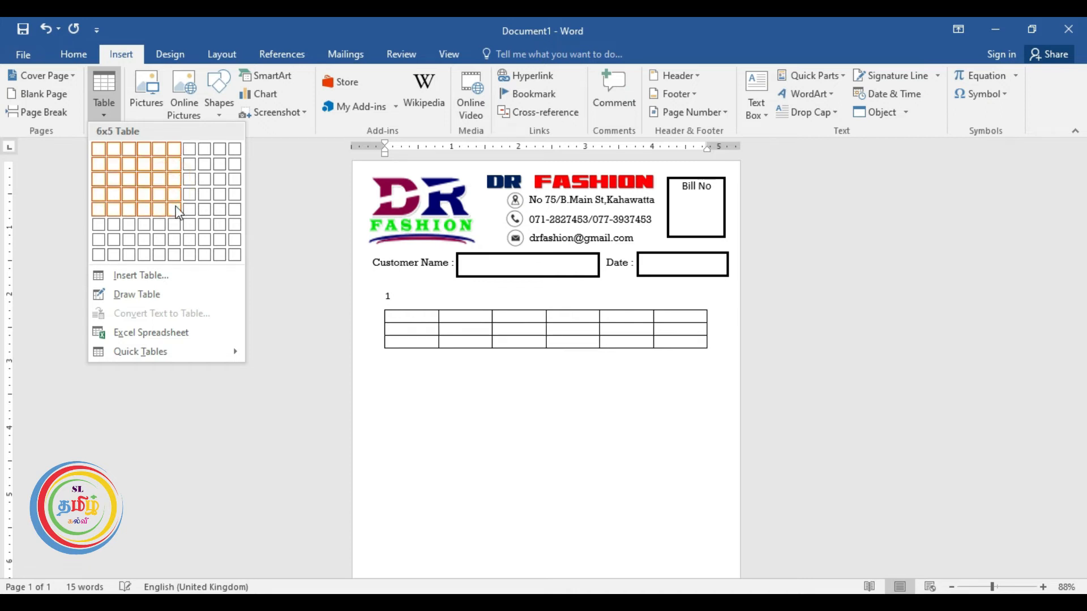
click(178, 257)
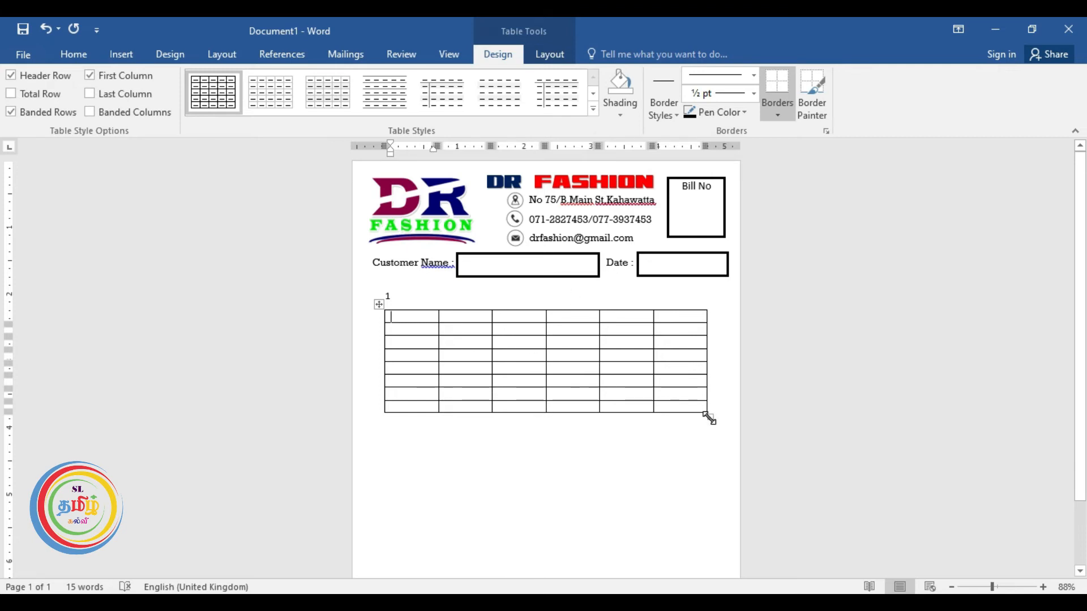
mouse_move(709, 418)
mouse_down()
mouse_move(718, 556)
mouse_move(726, 403)
mouse_move(725, 430)
mouse_up()
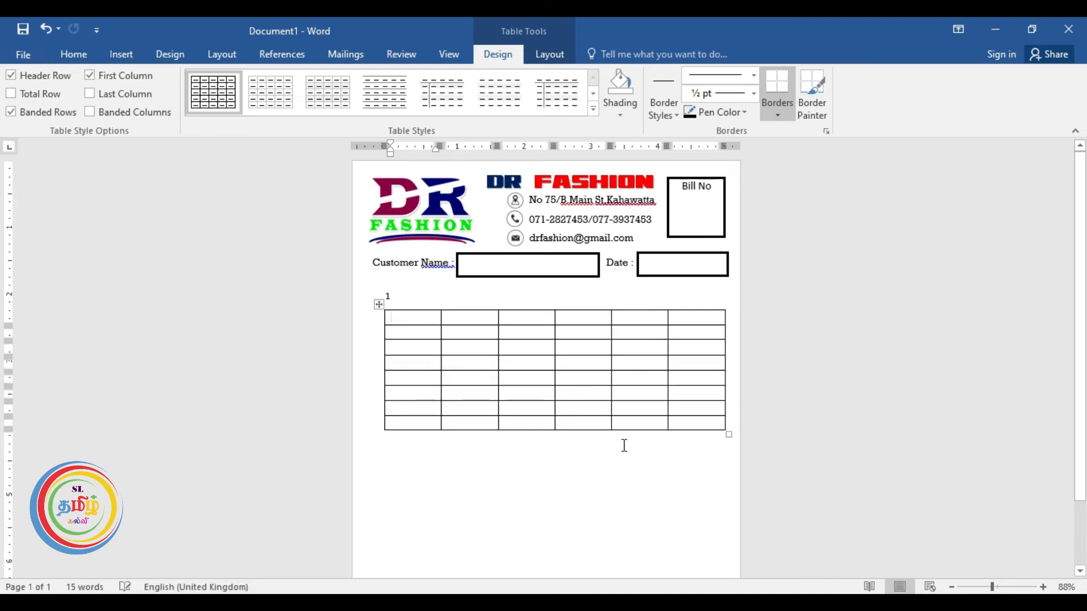
scroll(624, 445, up, 7)
Make the table's top row taller, then select the entire first row.
drag(301, 324, 474, 333)
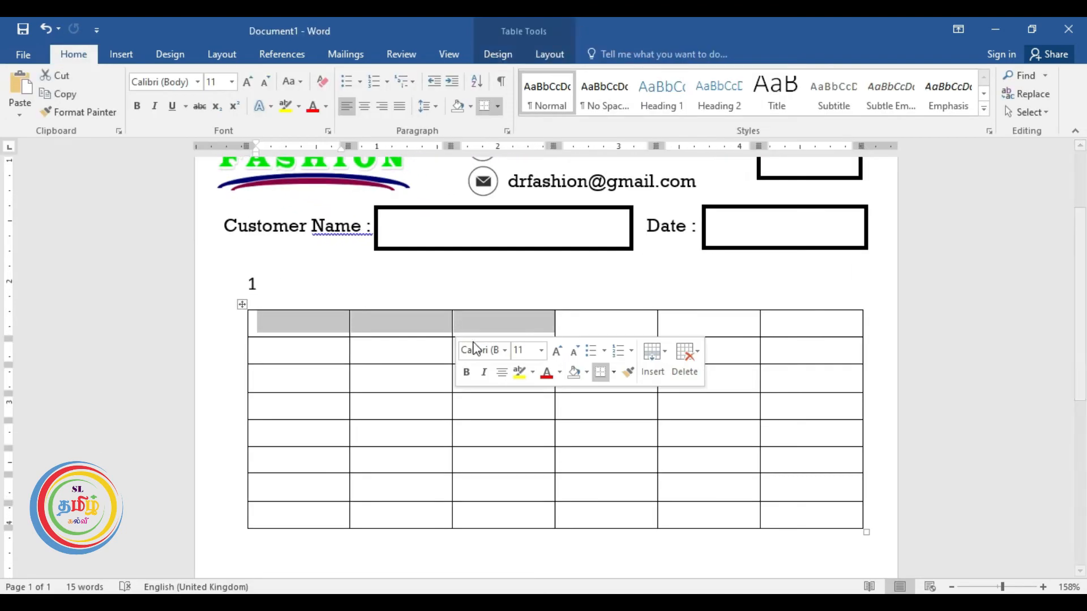
click(413, 340)
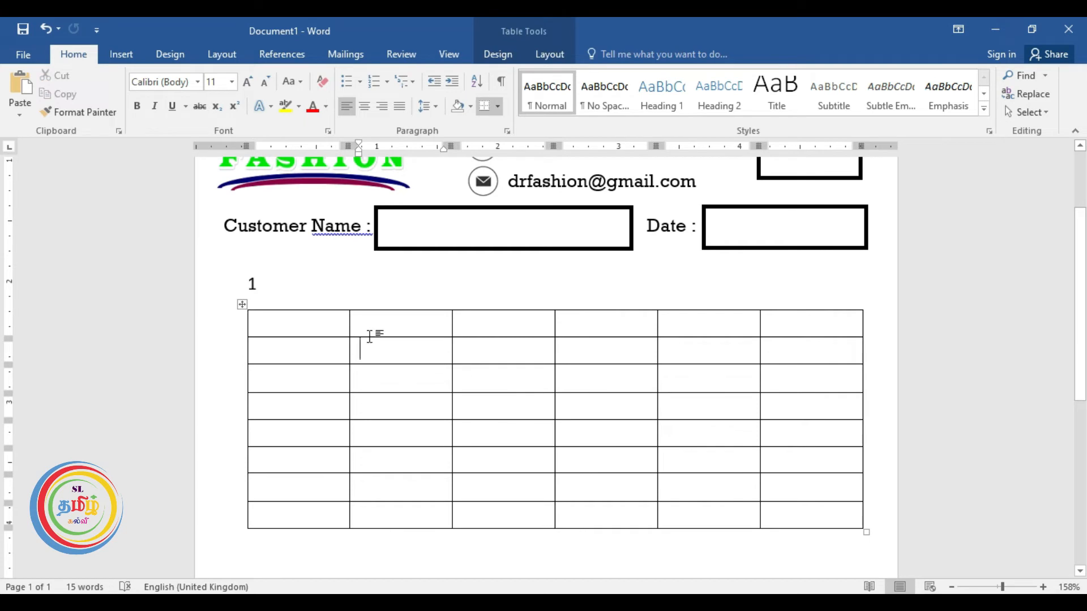
drag(369, 339, 389, 368)
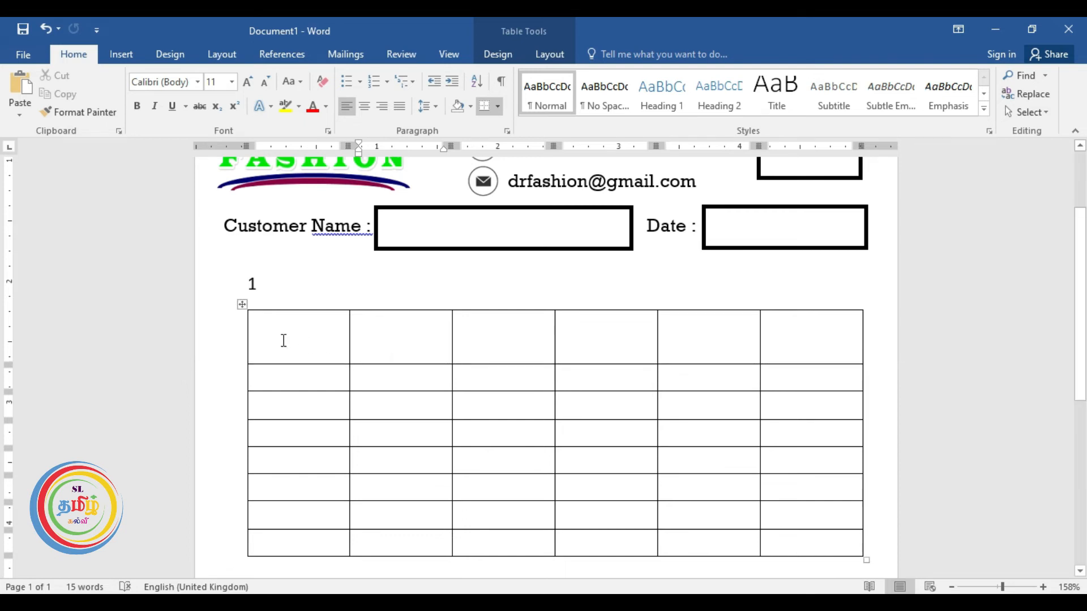
drag(274, 337, 803, 342)
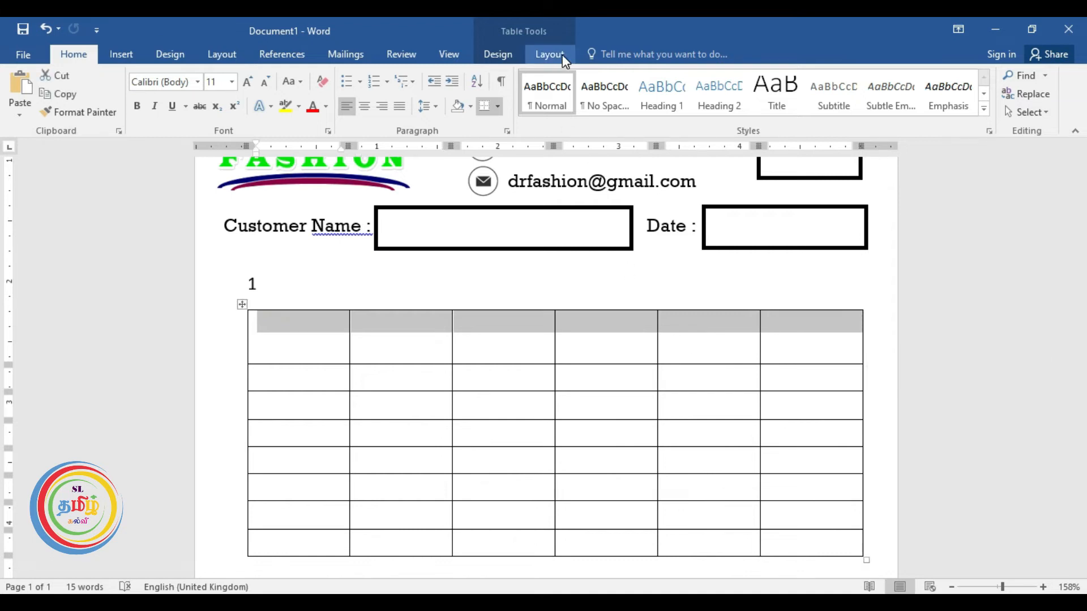
Shade the header row red and apply 2¼ pt All Borders to it.
click(492, 53)
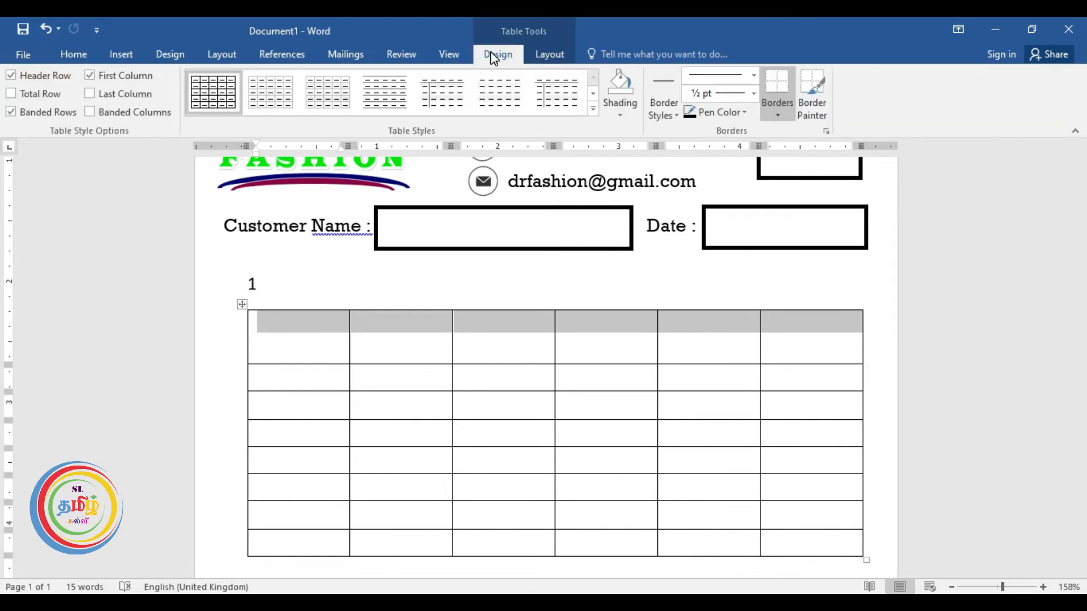
click(621, 113)
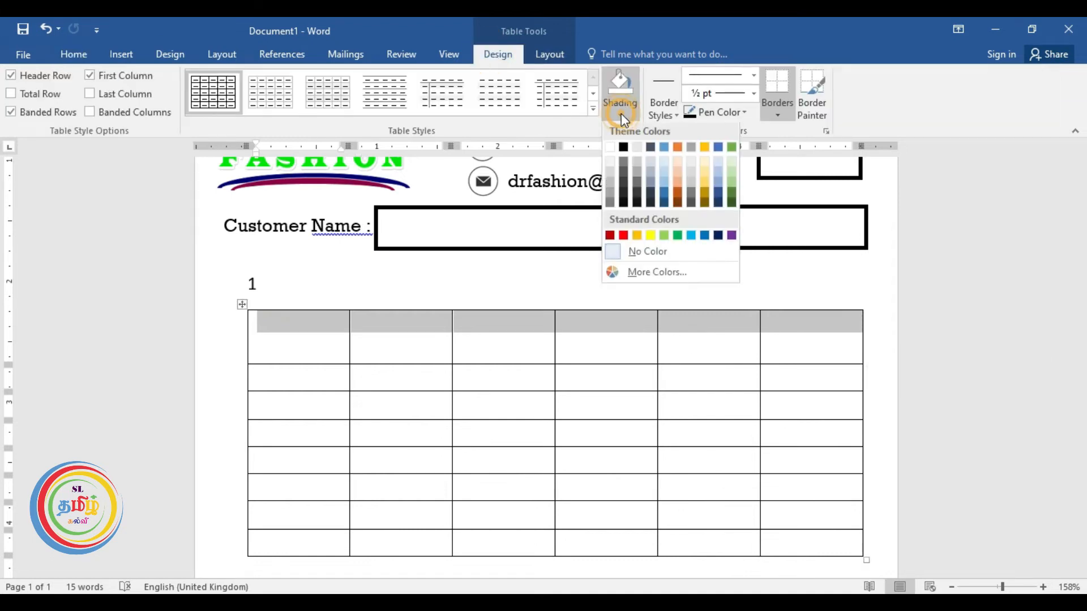
click(624, 236)
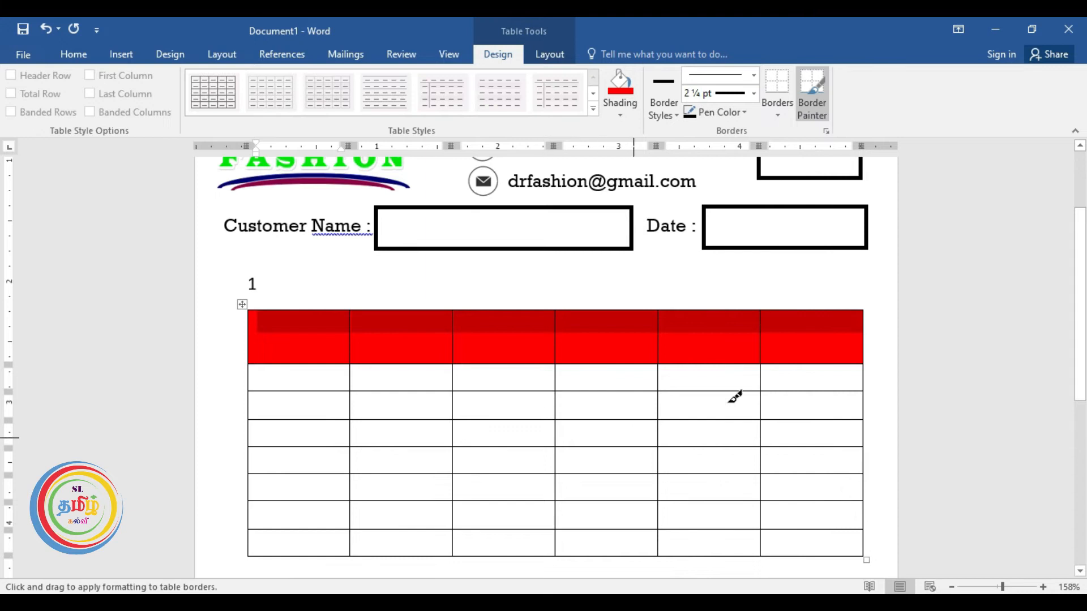
click(752, 94)
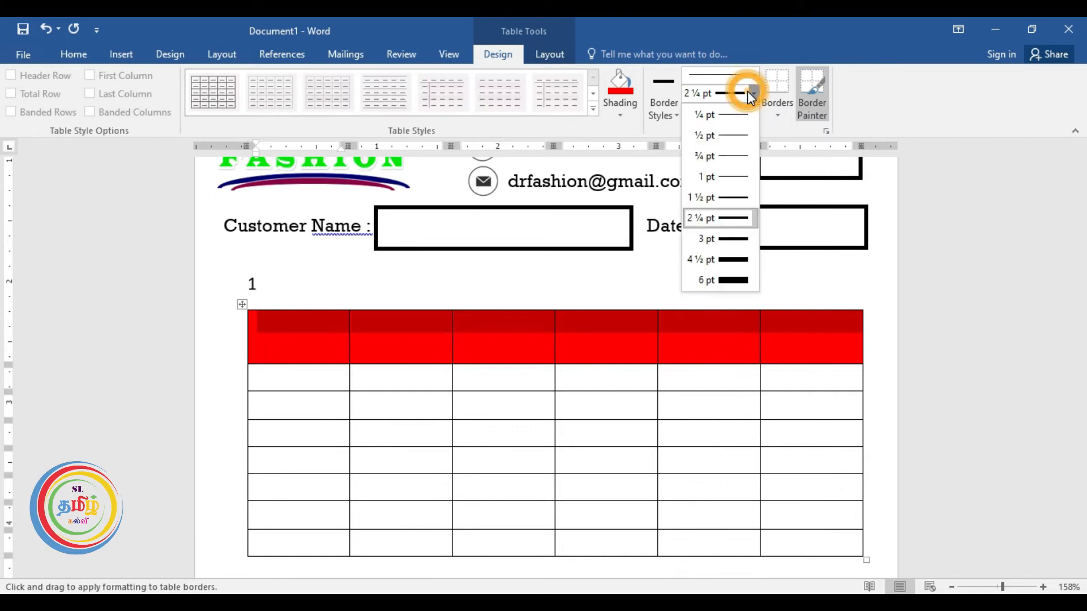
click(713, 223)
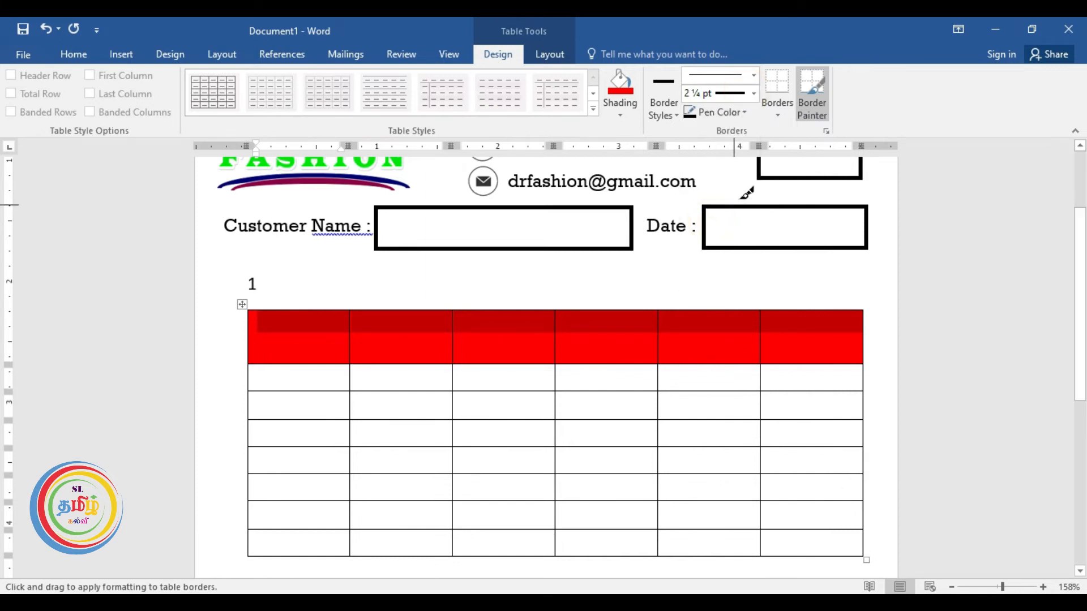
click(780, 112)
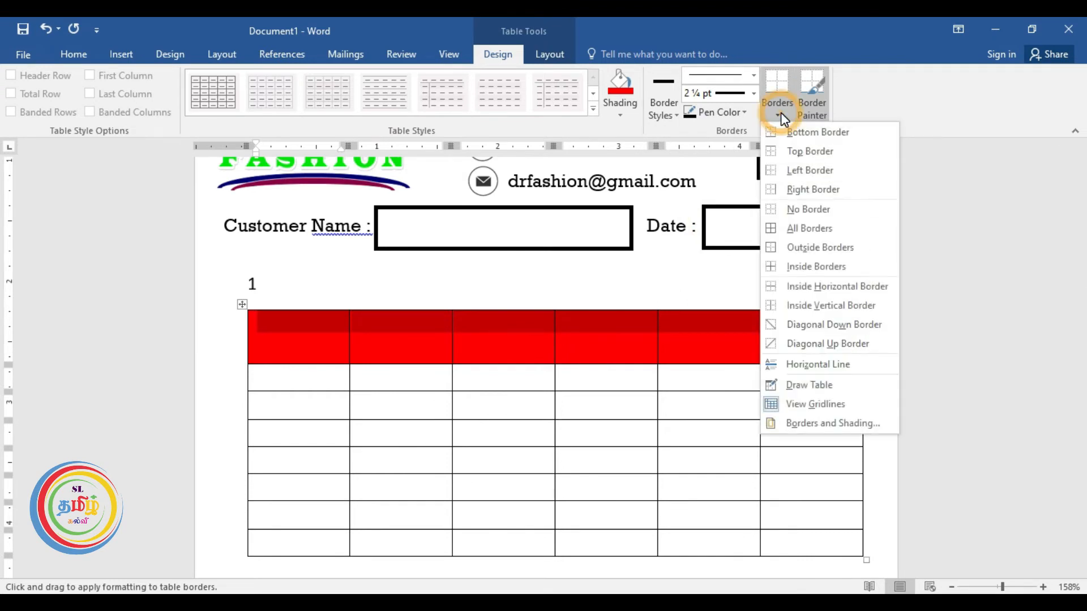
click(786, 227)
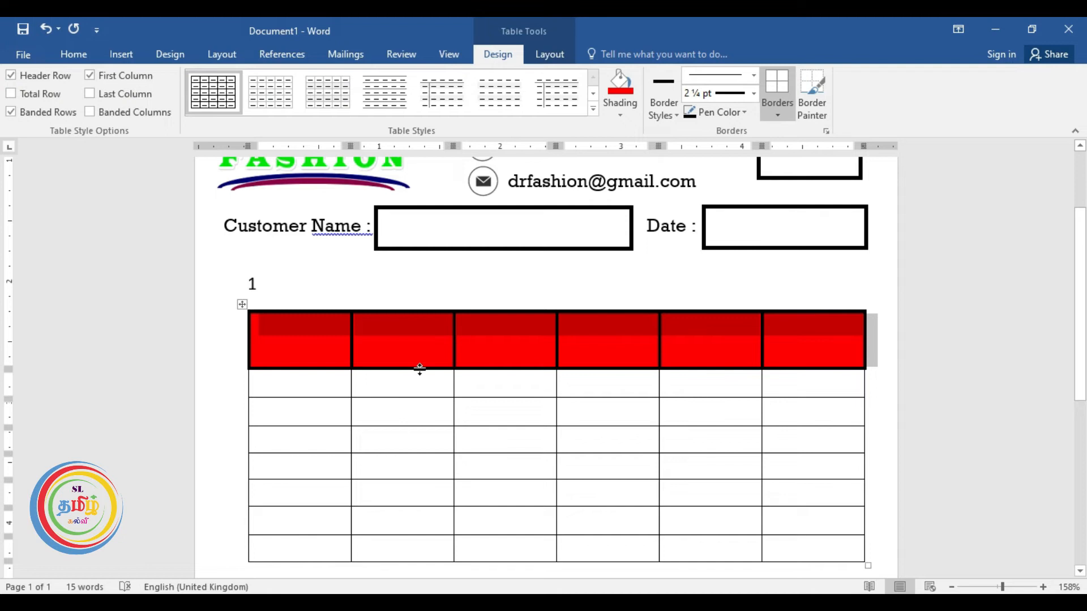
Give every table cell thick borders and resize the columns, widening the second column.
click(243, 305)
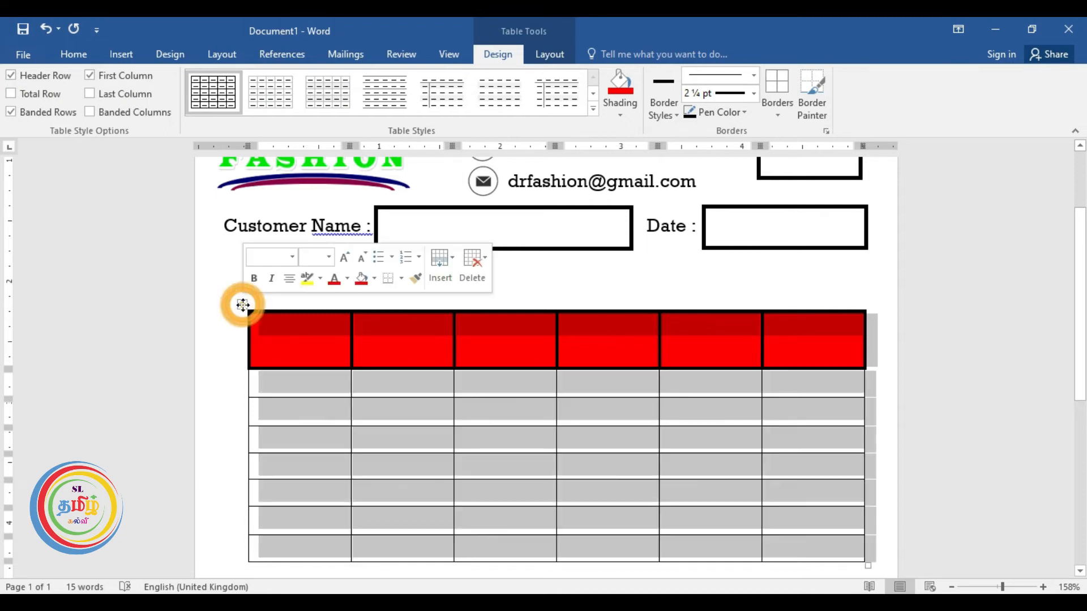
click(777, 85)
scroll(493, 387, down, 3)
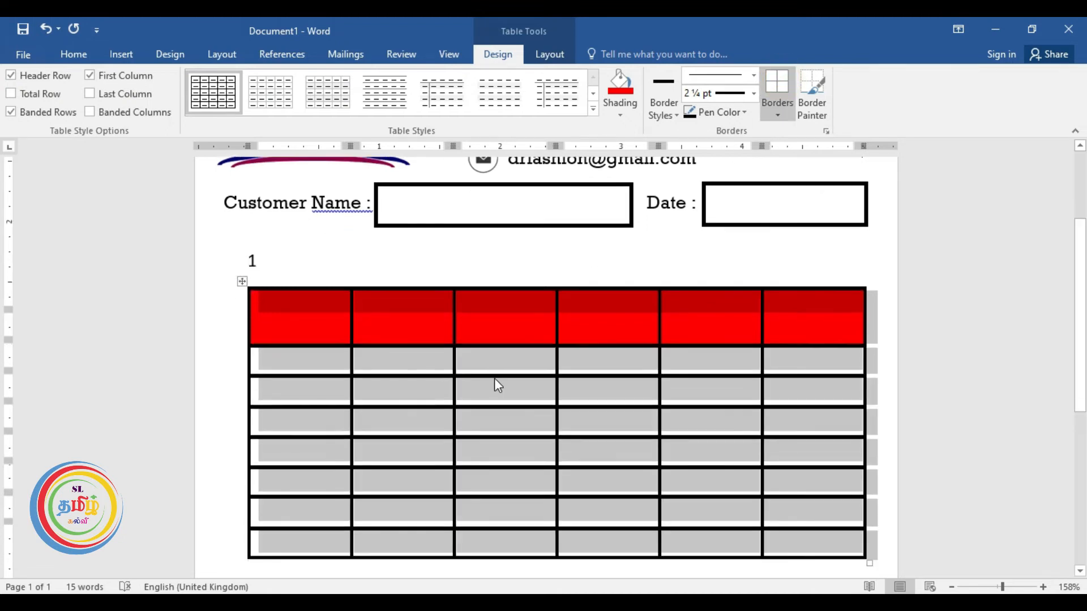
click(496, 269)
click(277, 222)
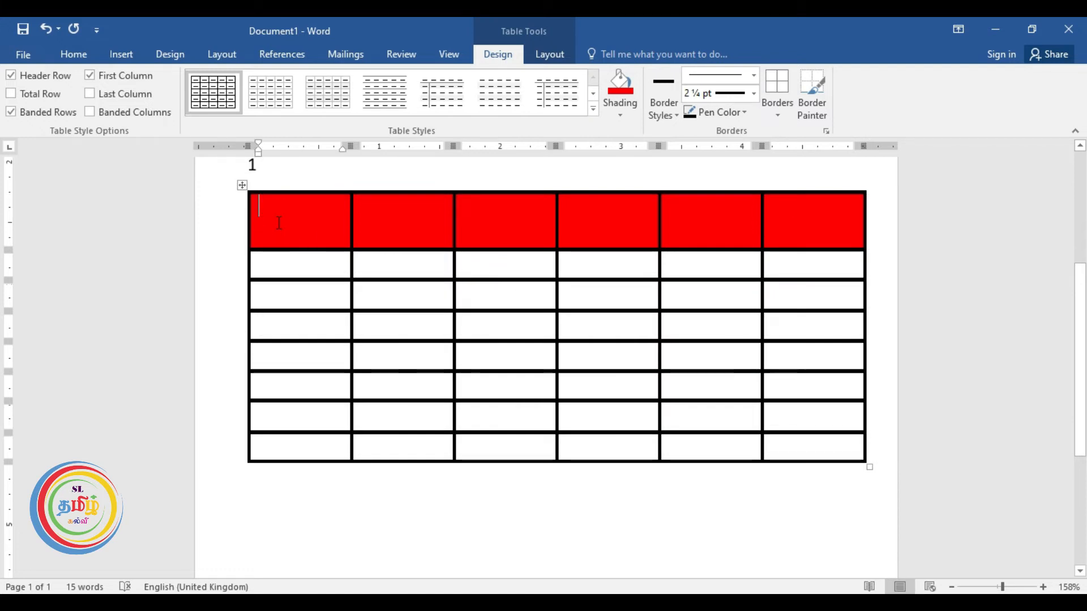
scroll(322, 257, up, 3)
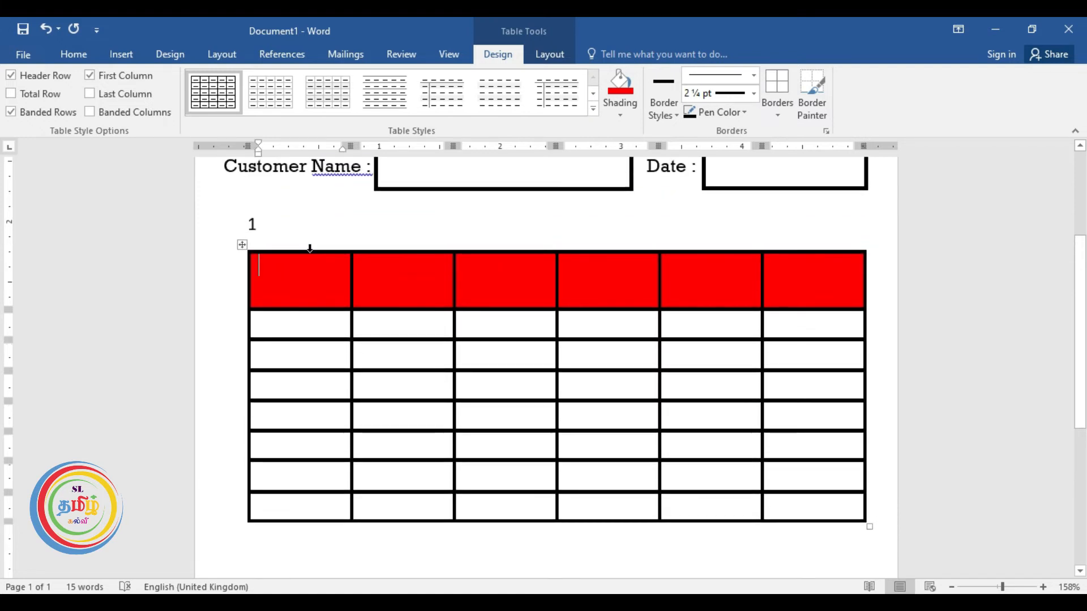
drag(350, 336, 307, 336)
drag(757, 354, 815, 356)
drag(661, 385, 716, 385)
drag(558, 383, 641, 384)
drag(454, 385, 596, 385)
Type the header labels Item, Description, Qty and Rate.
click(266, 325)
text(Item)
click(319, 326)
text(Description)
click(607, 326)
text(QtyRate)
key(Tab)
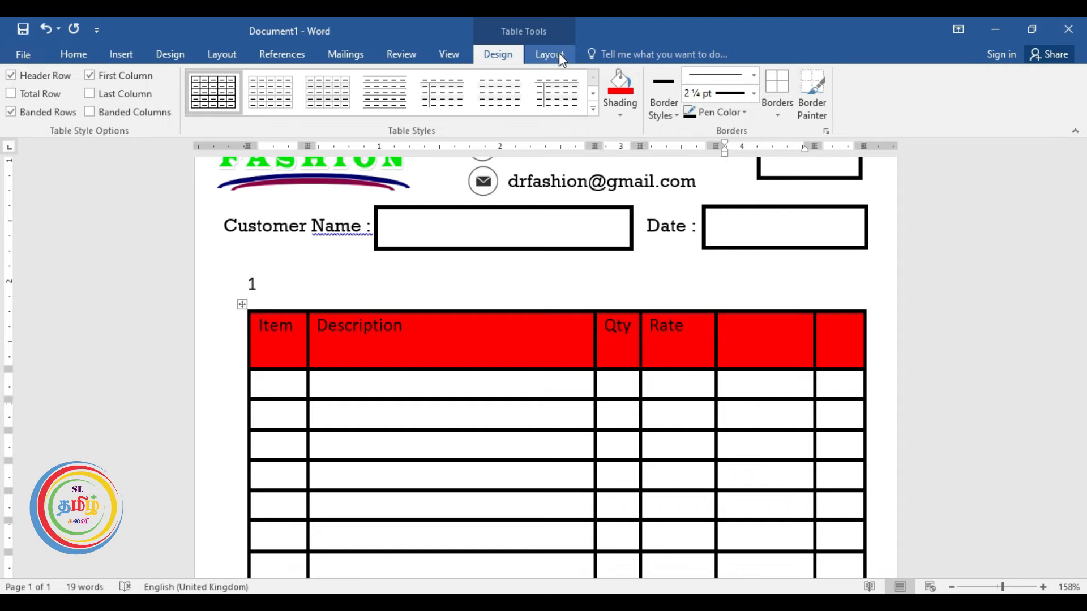
Draw a line across the last two header cells and merge the two upper halves into one cell.
click(120, 54)
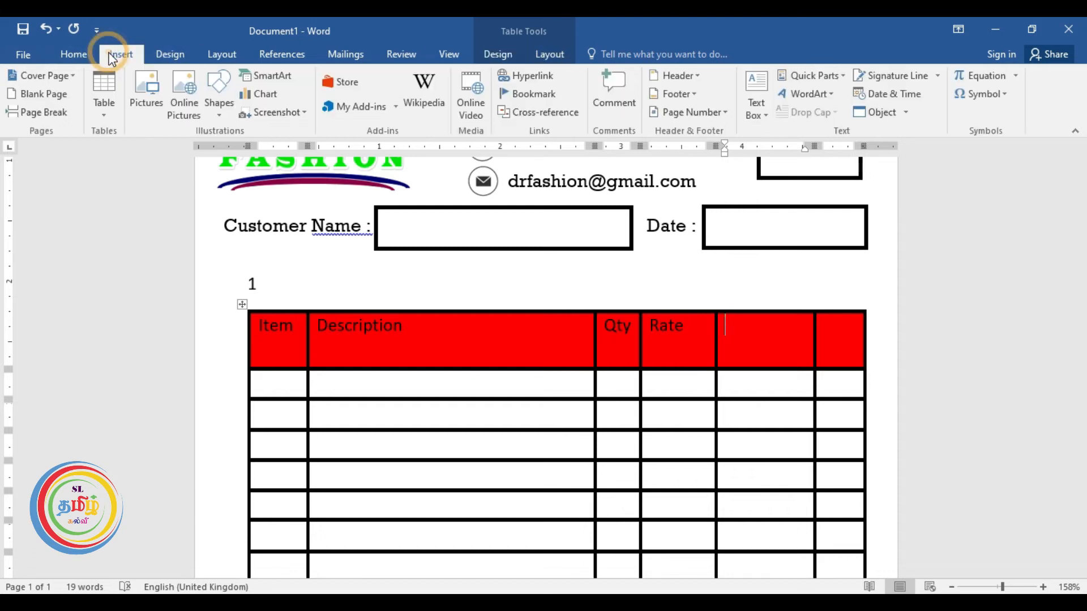
click(106, 113)
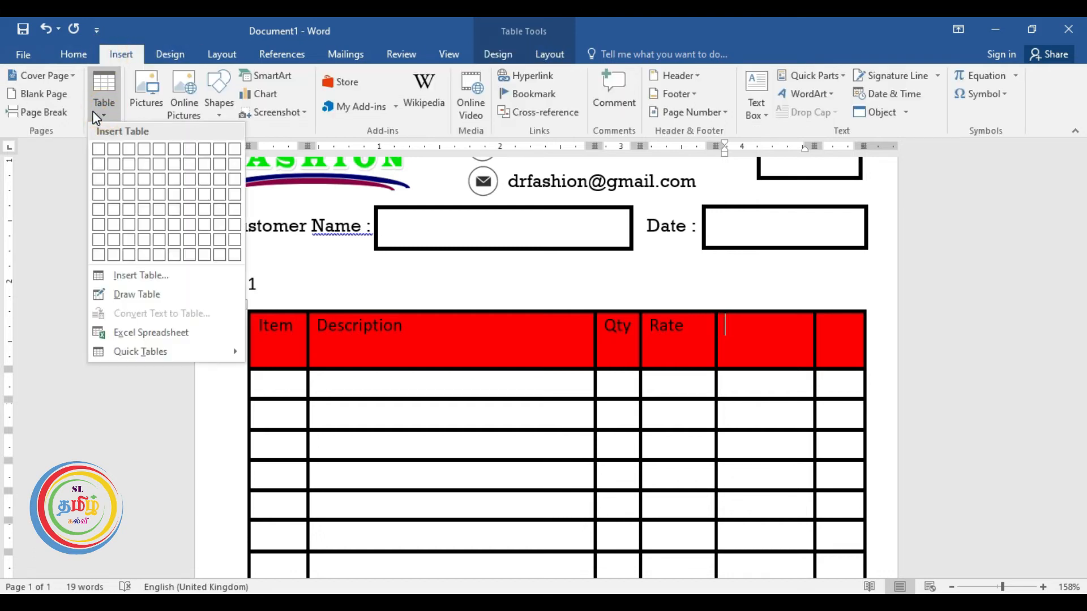
click(140, 294)
drag(717, 347, 844, 343)
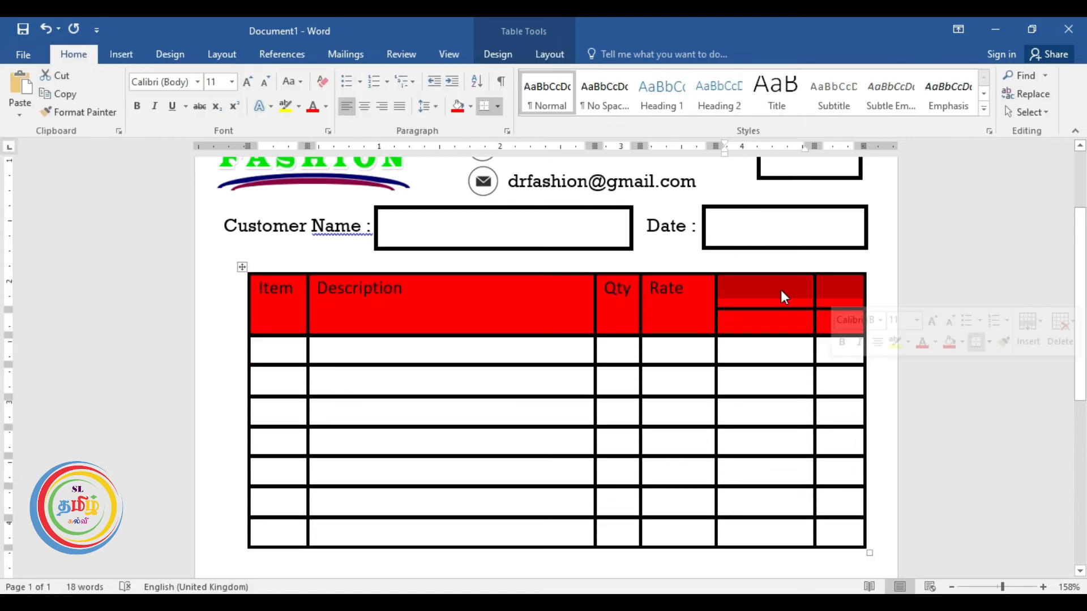
right_click(781, 292)
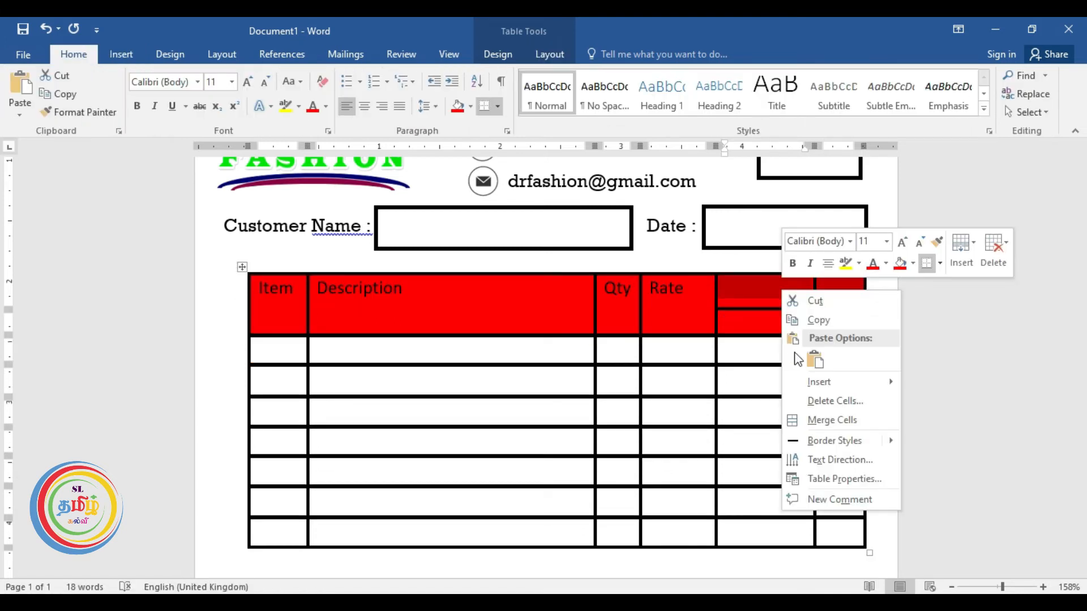
click(820, 419)
Label the merged cell Amont and its sub-columns Rs. and Cts., then select the header row.
click(760, 290)
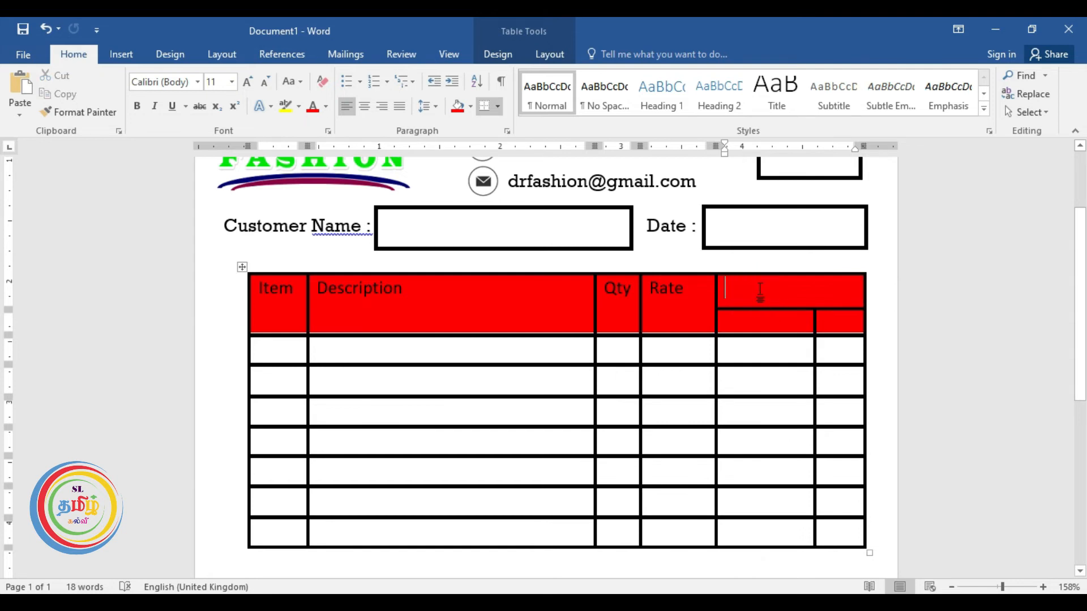
text(Amont)
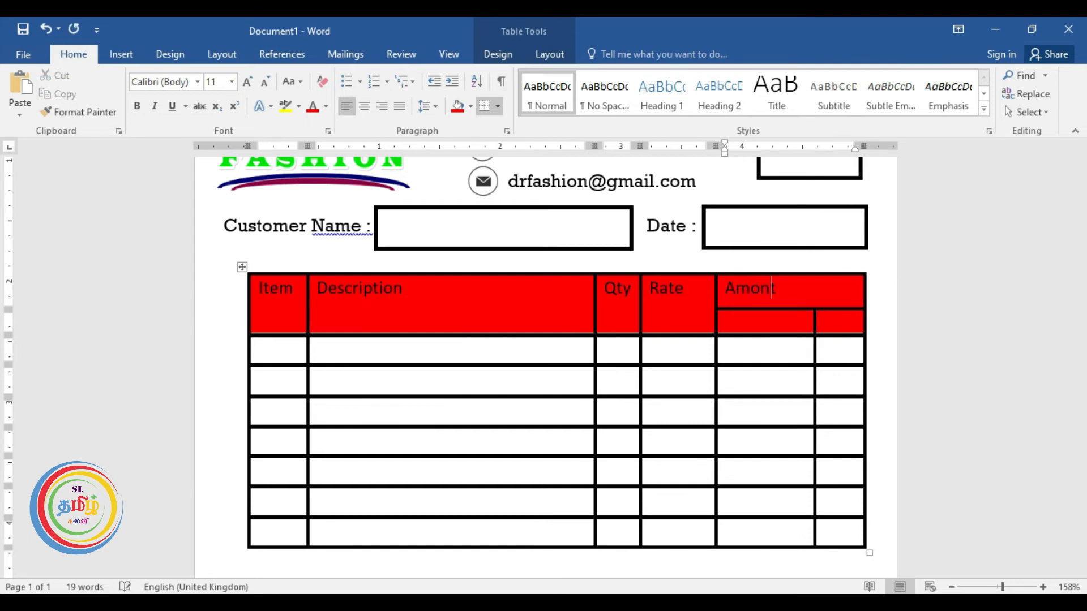
click(756, 320)
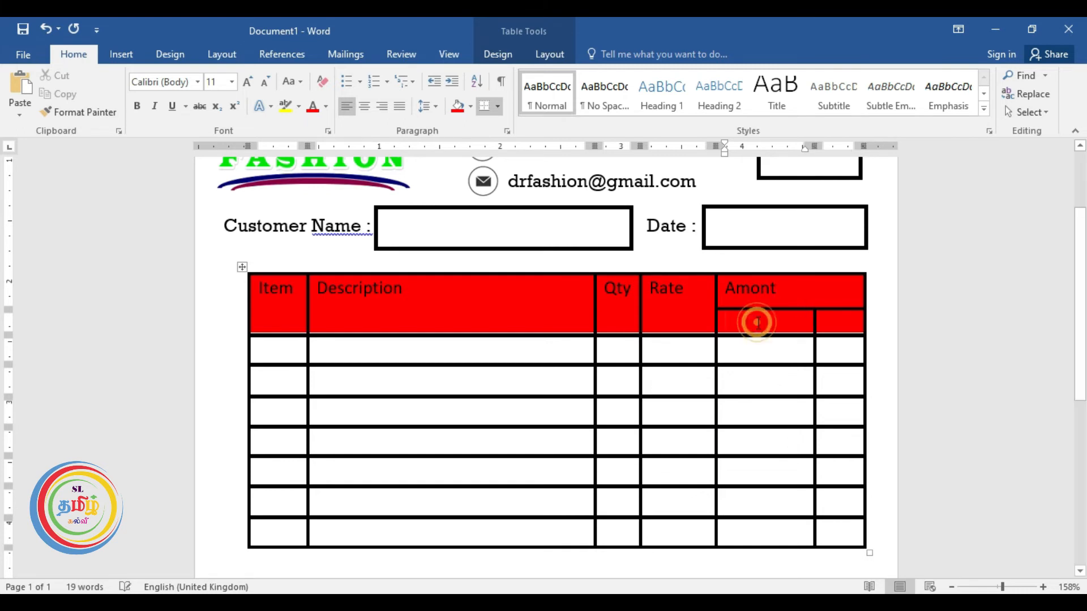
text(Rs.)
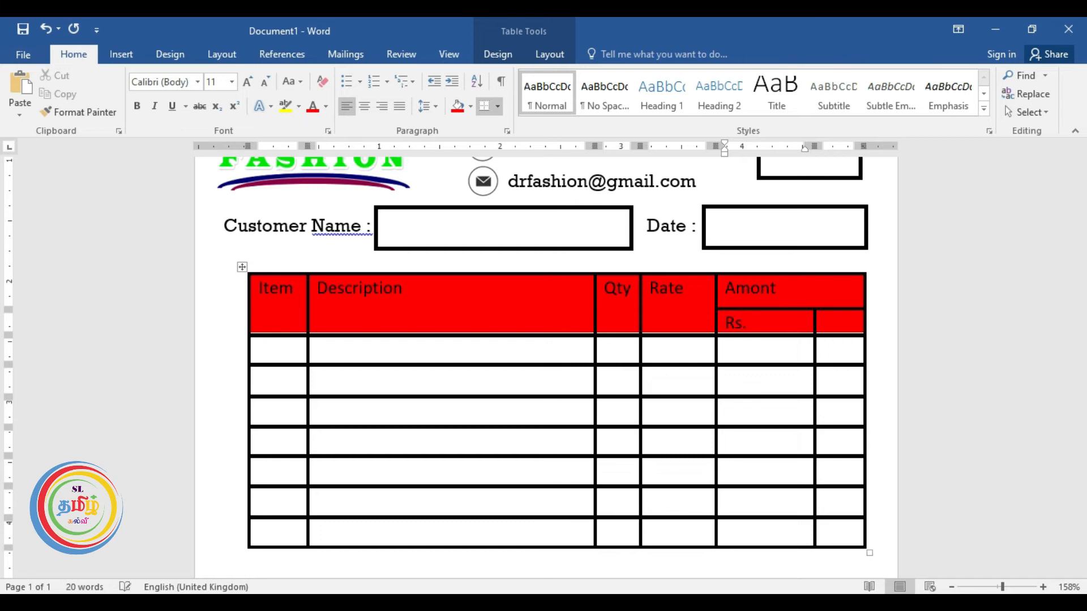
click(828, 321)
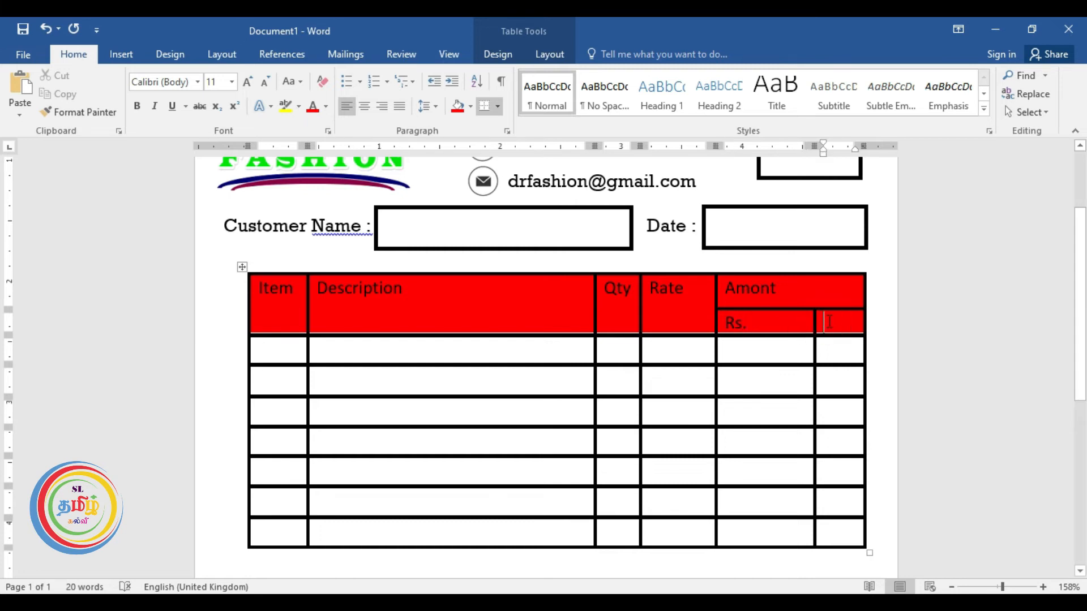
text(c)
drag(262, 287, 845, 321)
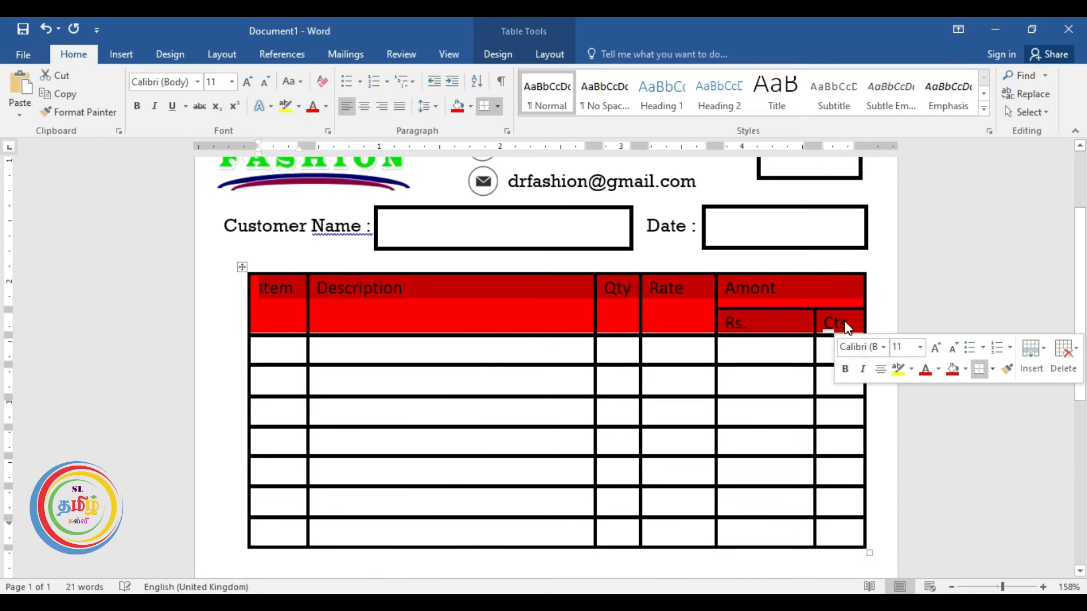
Centre the header labels horizontally and vertically in their cells.
click(498, 54)
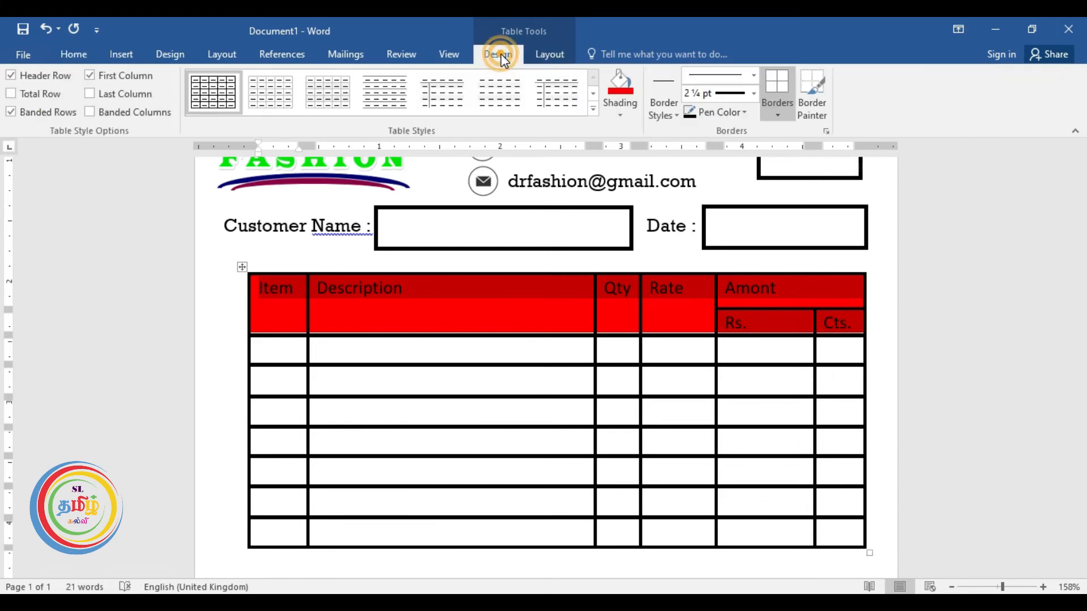
click(535, 55)
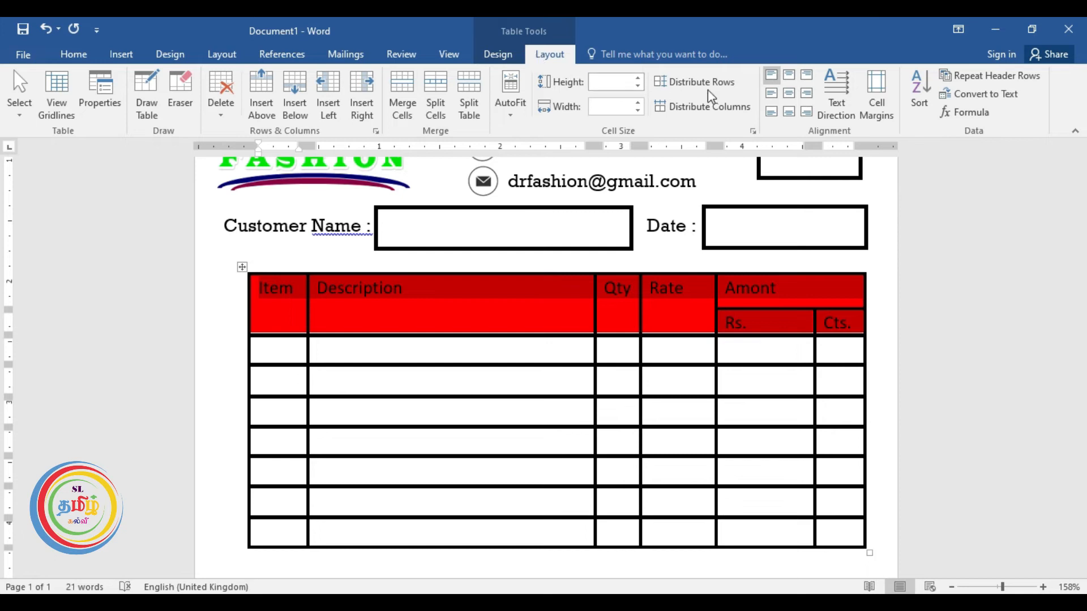
click(789, 98)
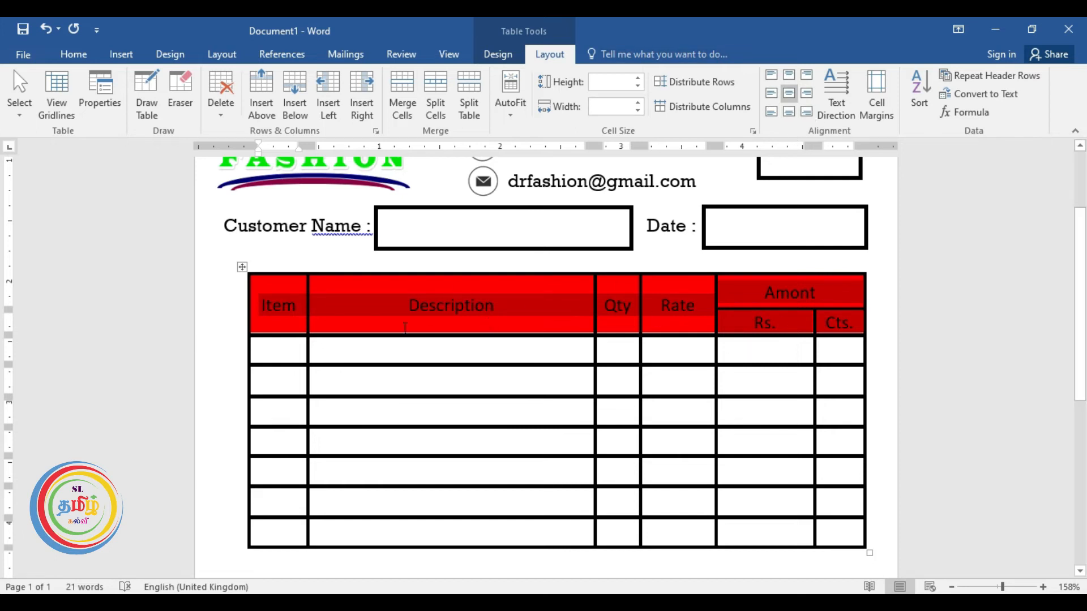
click(496, 53)
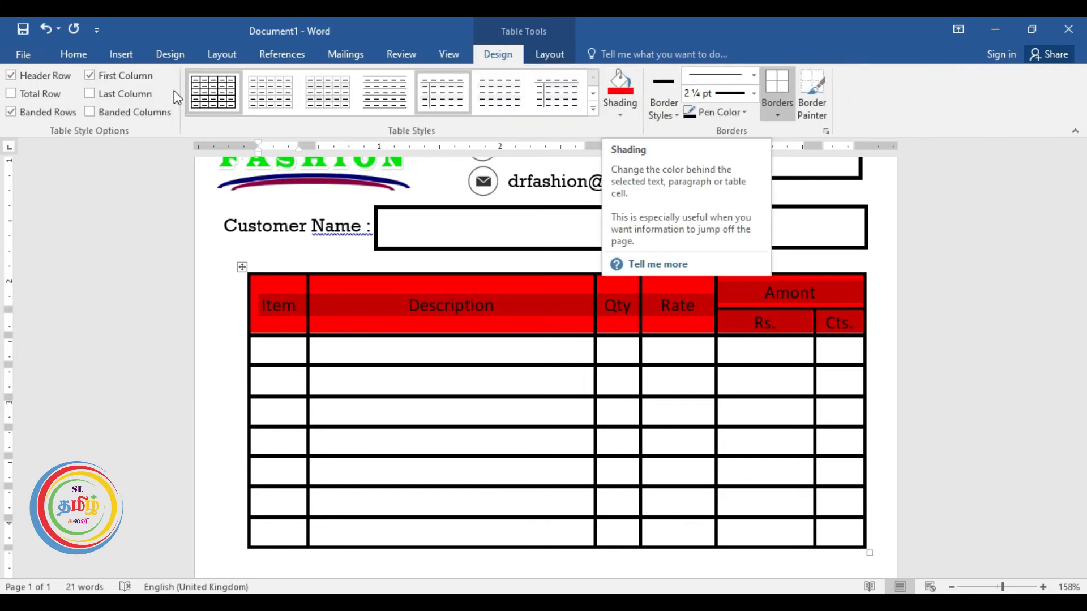
Make the header text white and grow it to 14 pt.
click(63, 55)
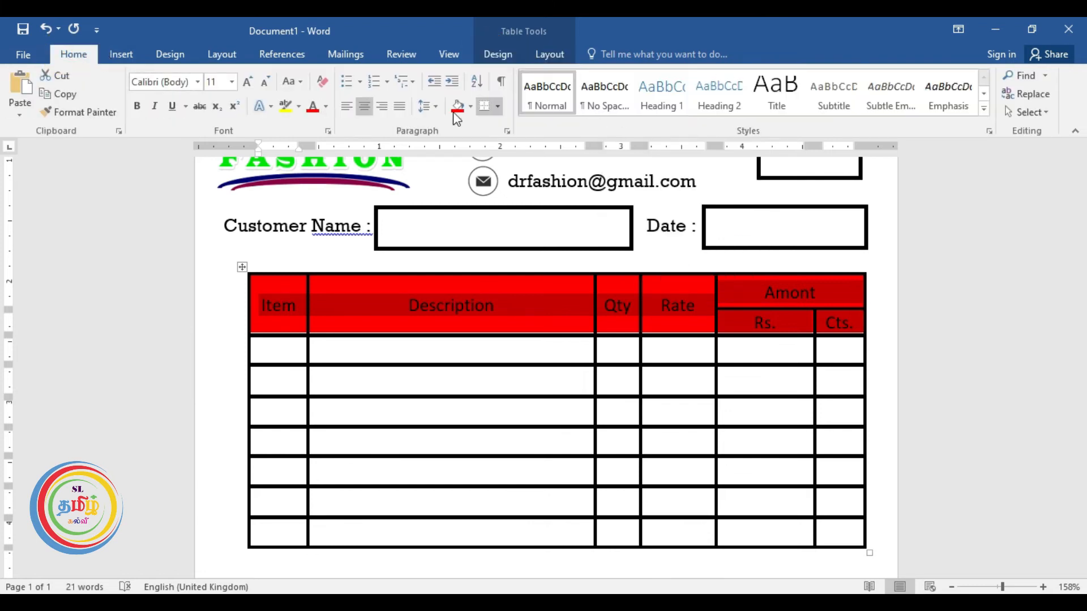
click(325, 106)
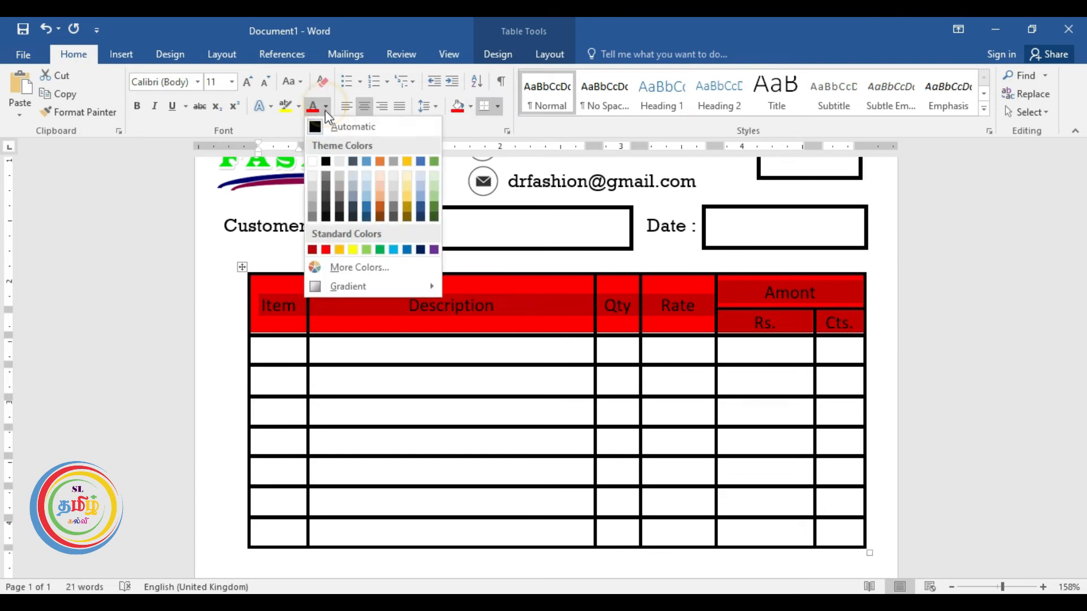
click(313, 162)
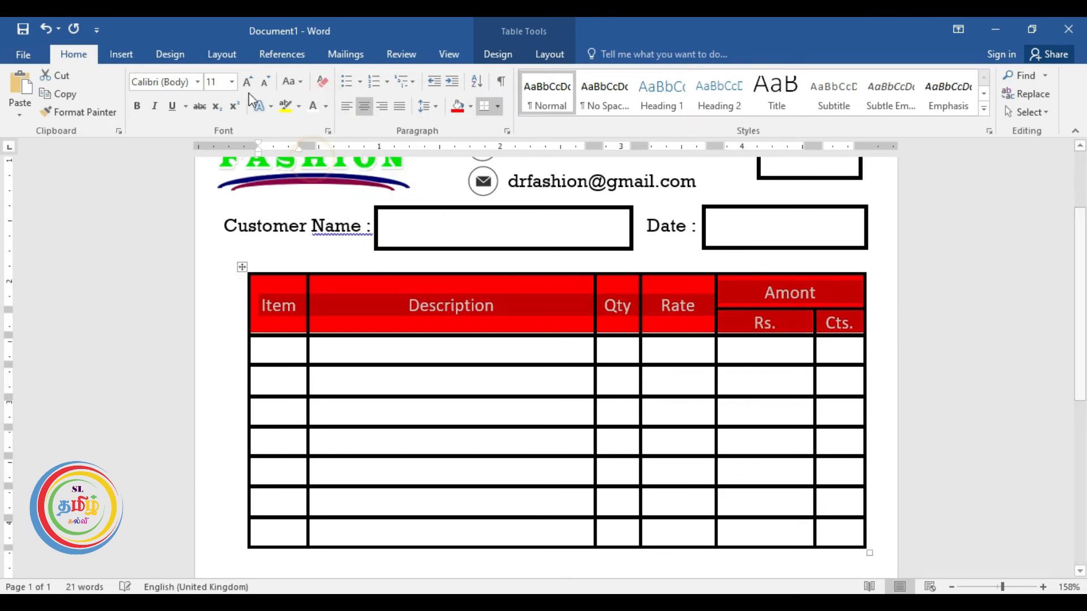
click(249, 82)
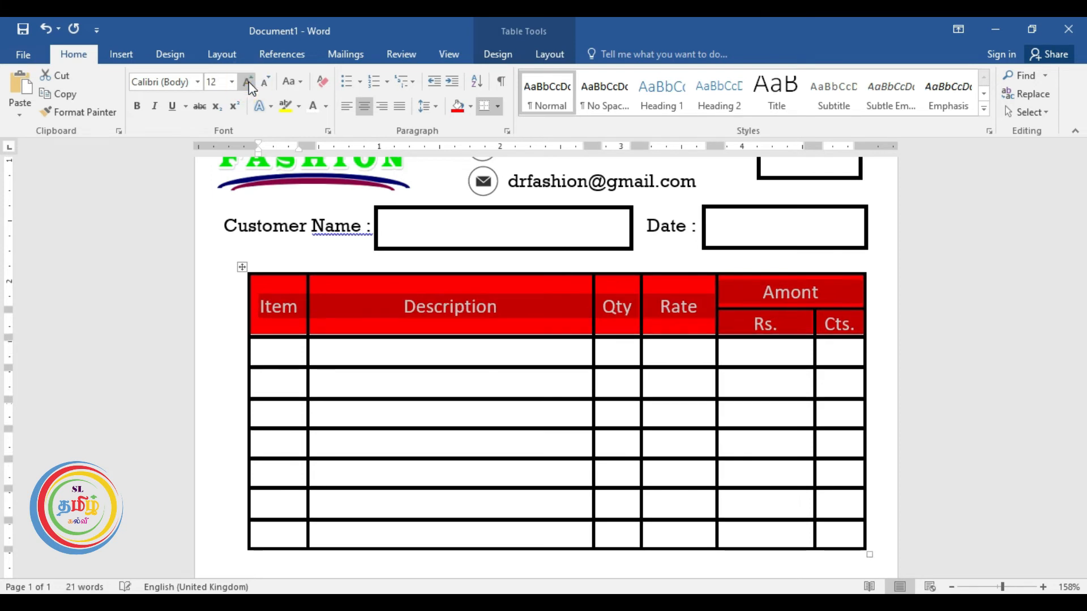
click(249, 81)
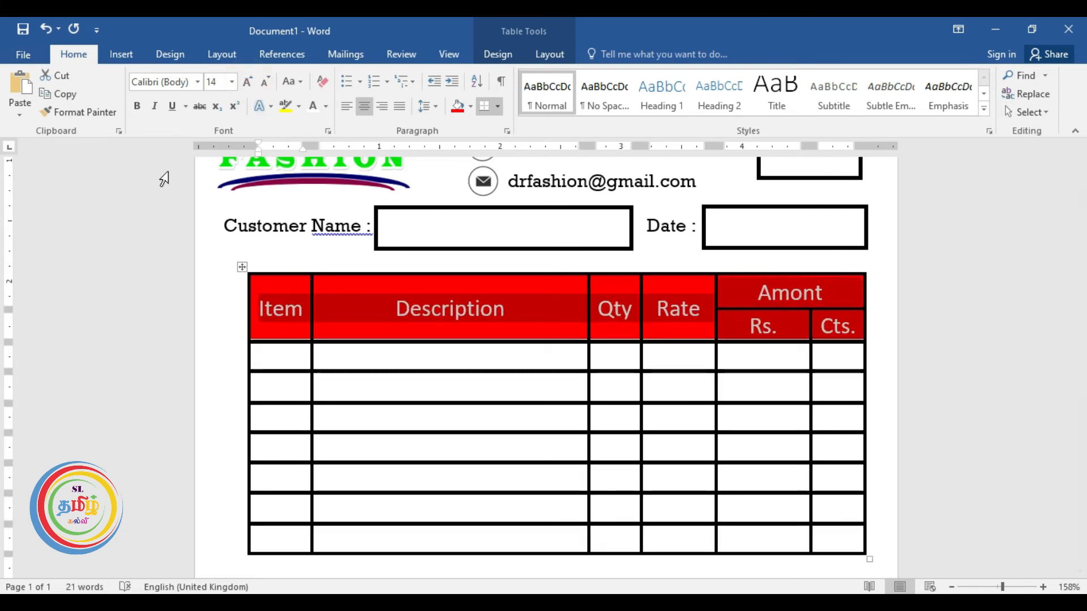
click(158, 194)
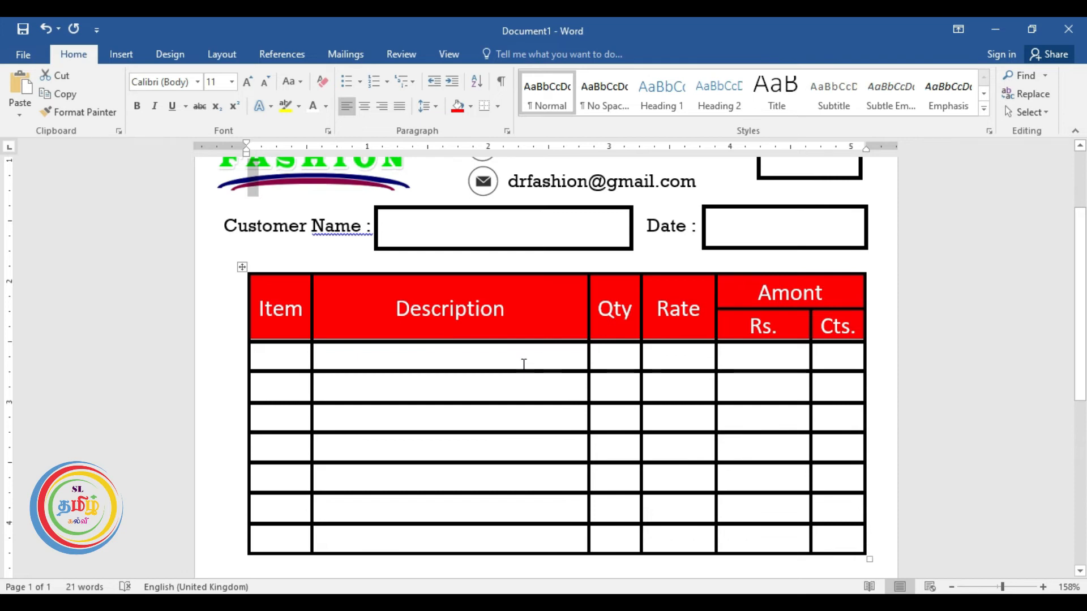
scroll(523, 364, down, 3)
scroll(523, 366, down, 3)
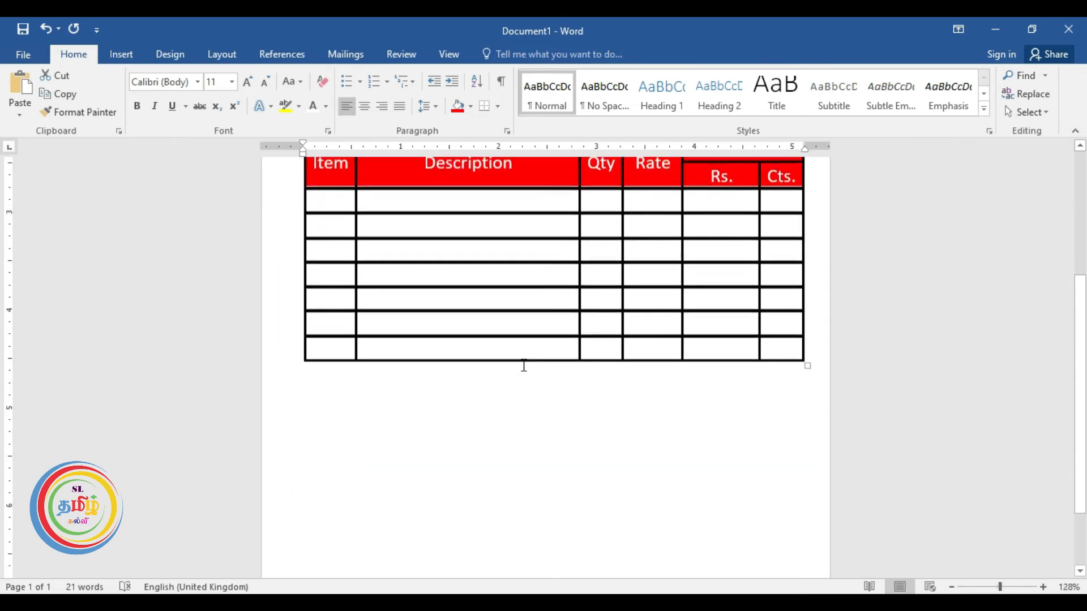
scroll(523, 365, up, 4)
scroll(524, 365, down, 1)
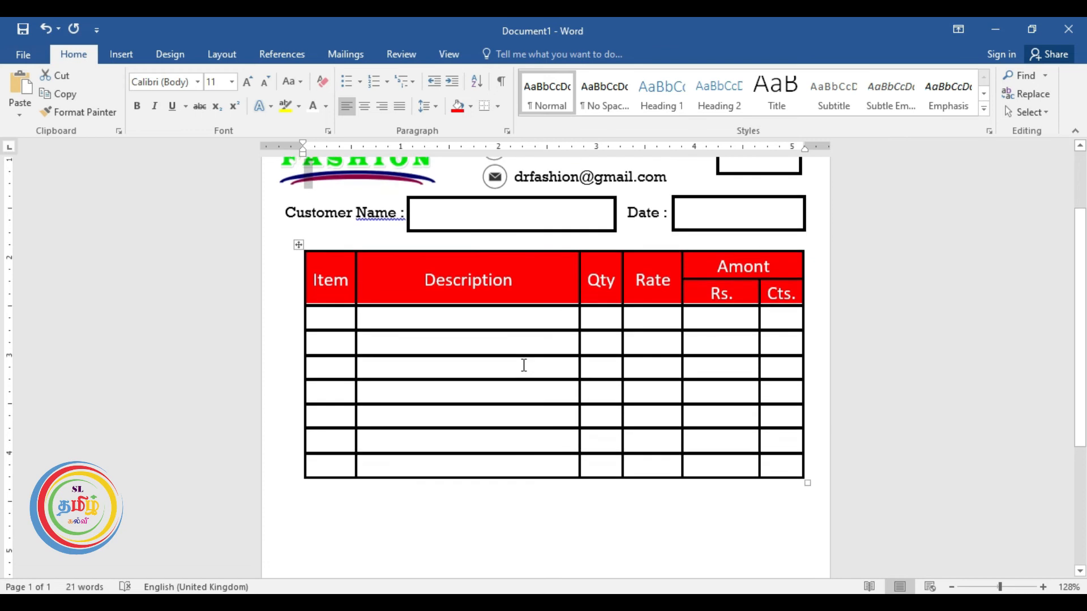
scroll(524, 365, up, 3)
scroll(576, 369, down, 2)
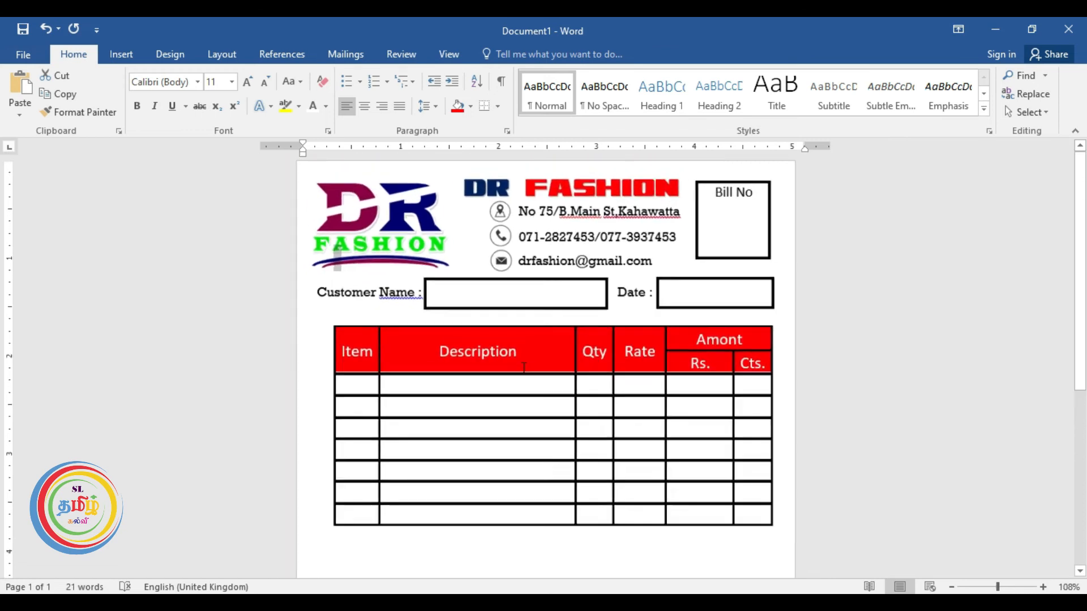
scroll(576, 369, down, 3)
scroll(576, 369, up, 1)
scroll(576, 369, up, 2)
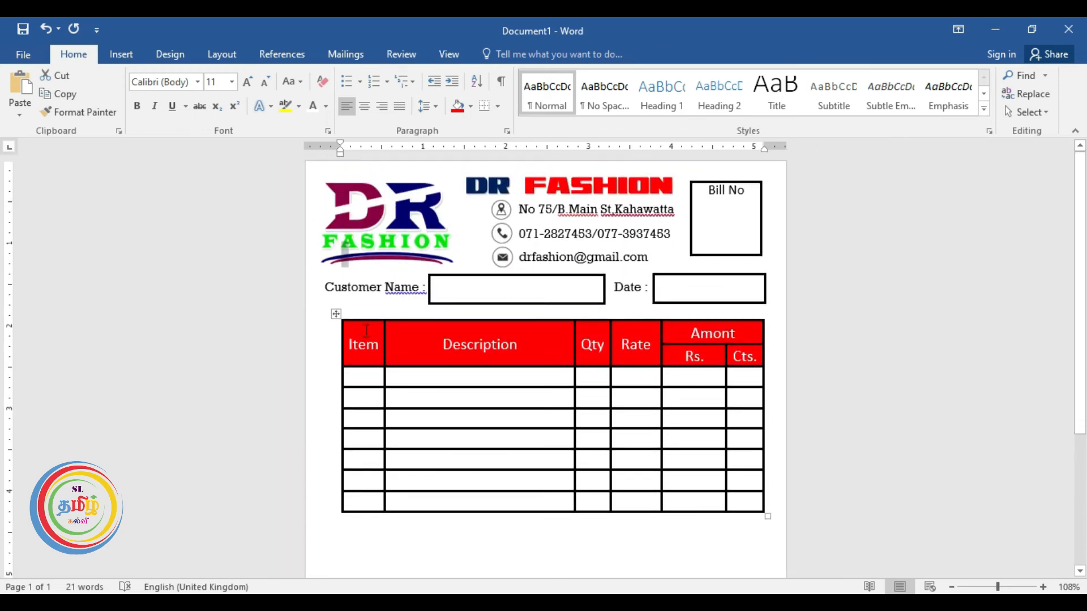
scroll(527, 409, down, 3)
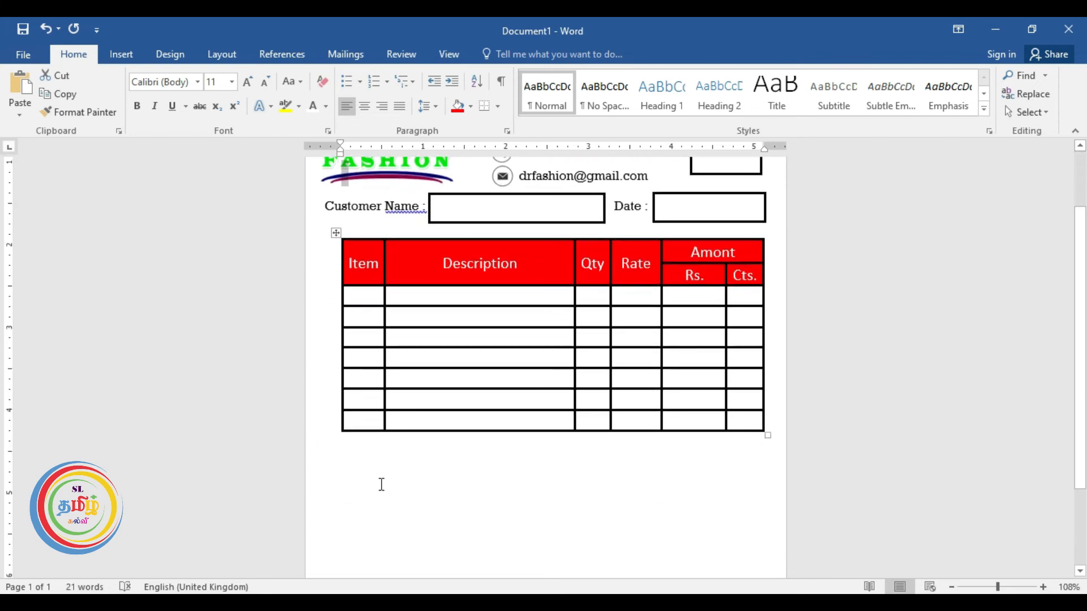
scroll(382, 491, down, 2)
scroll(382, 492, down, 1)
scroll(382, 491, up, 3)
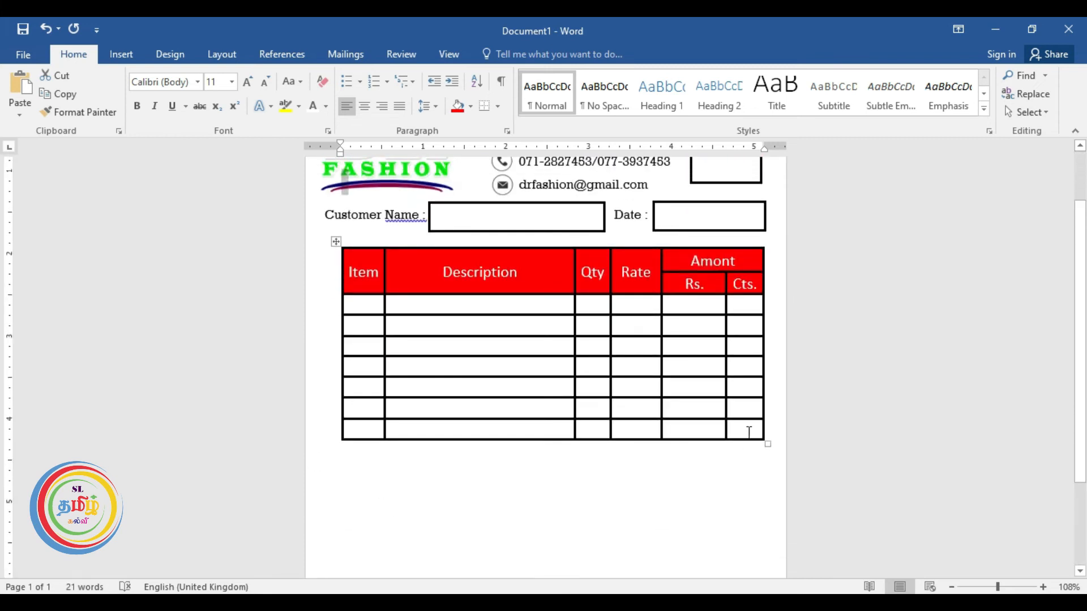
click(756, 428)
Add empty rows to the end of the item table, bringing it to 17 body rows.
key(Tab)
click(759, 451)
key(Tab)
click(741, 470)
key(Tab)
click(746, 488)
key(Tab)
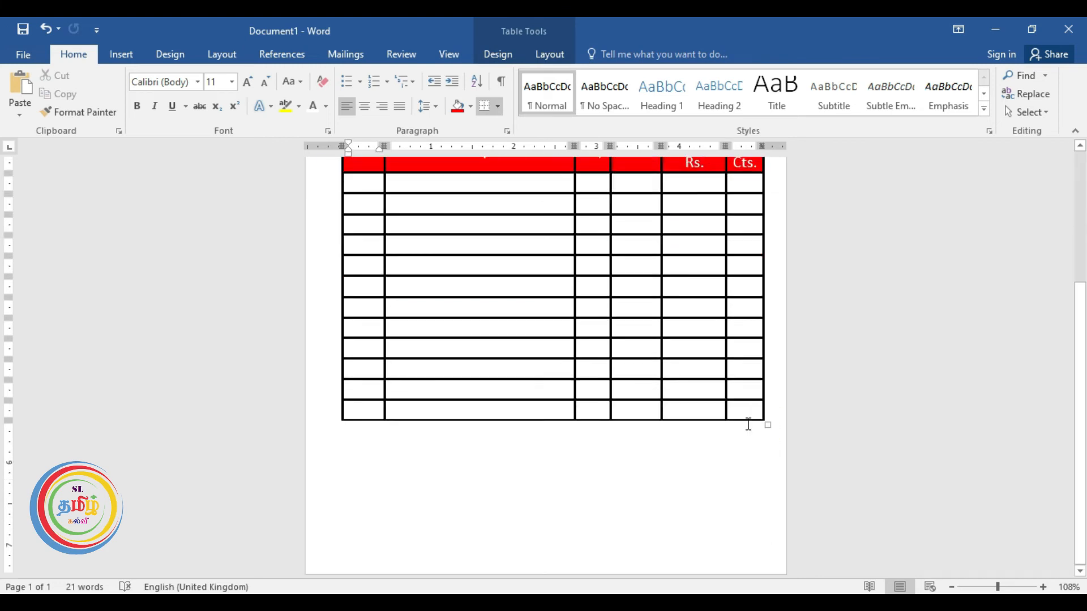
click(747, 415)
key(Tab)
click(746, 432)
key(Tab)
click(745, 454)
key(Tab)
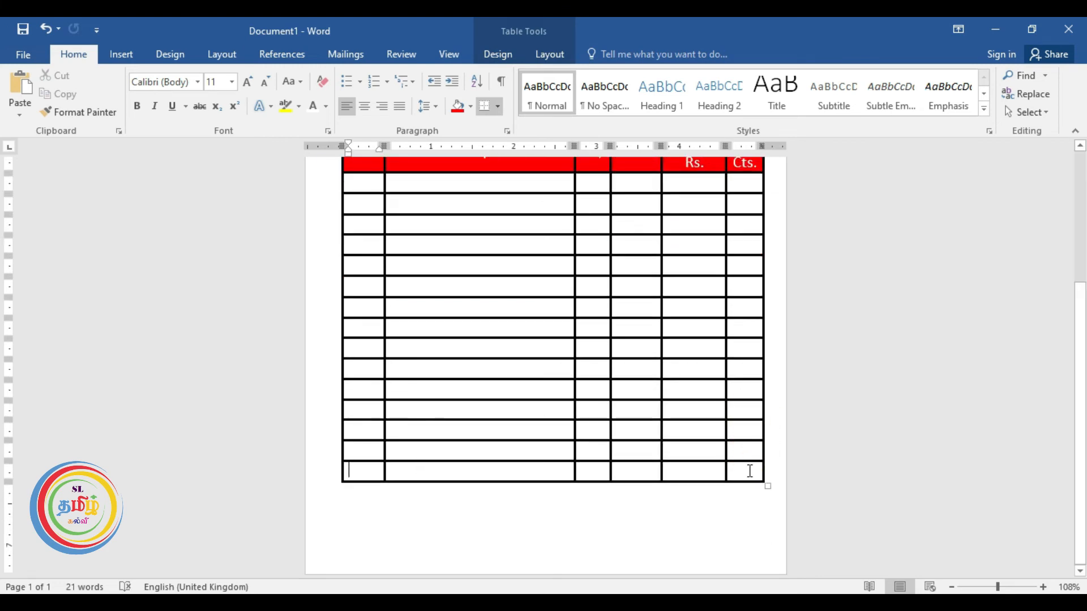
click(750, 472)
key(Tab)
click(752, 490)
key(Tab)
click(479, 477)
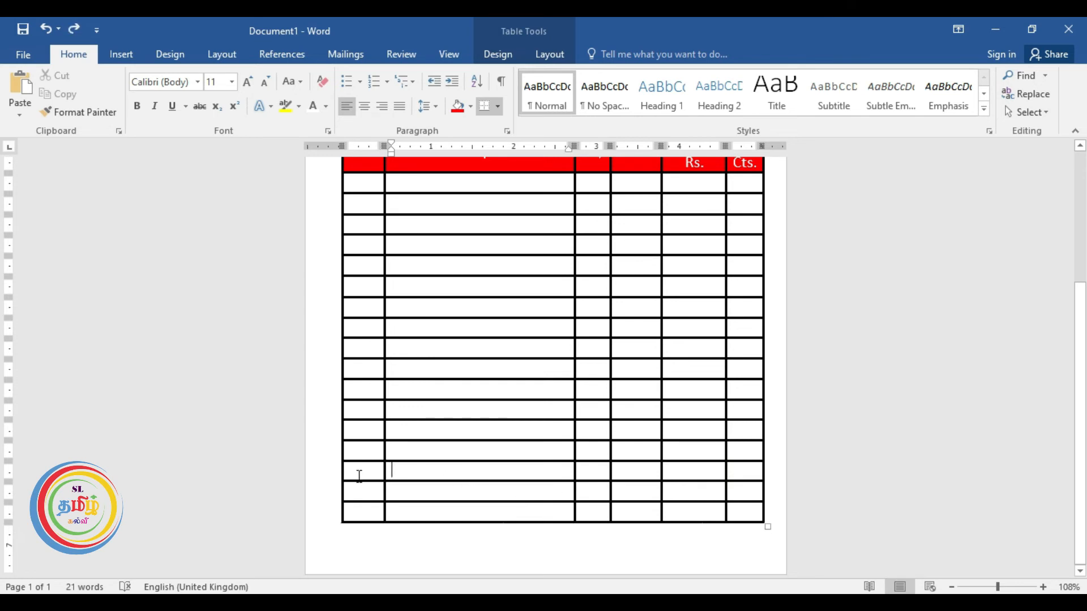
Merge the first four cells of each of the table's bottom three rows into one.
mouse_move(356, 473)
mouse_down()
mouse_move(594, 488)
mouse_move(650, 473)
mouse_up()
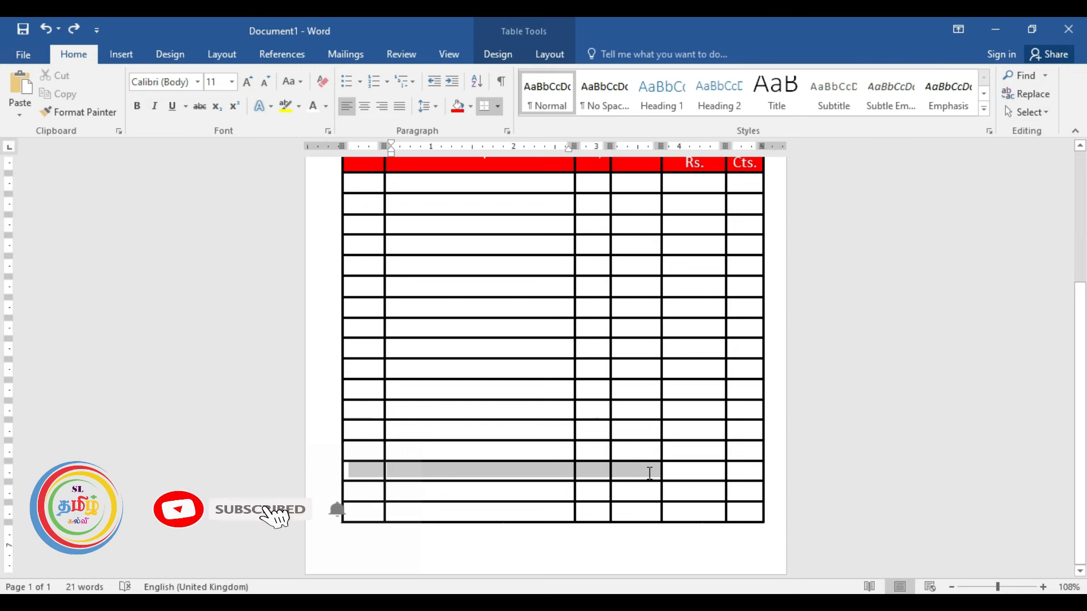
right_click(649, 472)
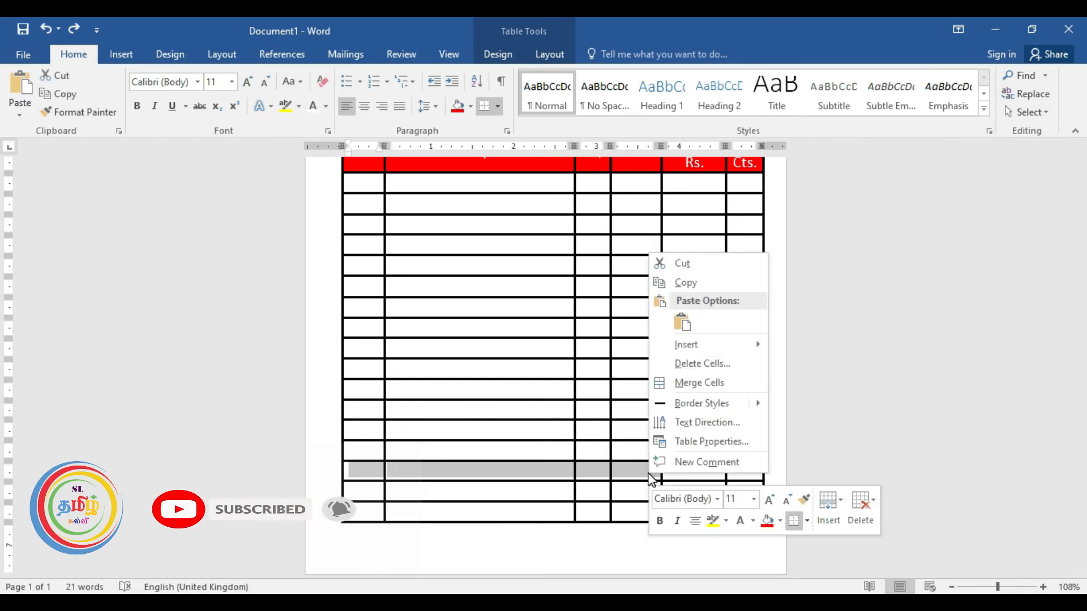
click(700, 383)
drag(364, 491, 627, 493)
right_click(626, 492)
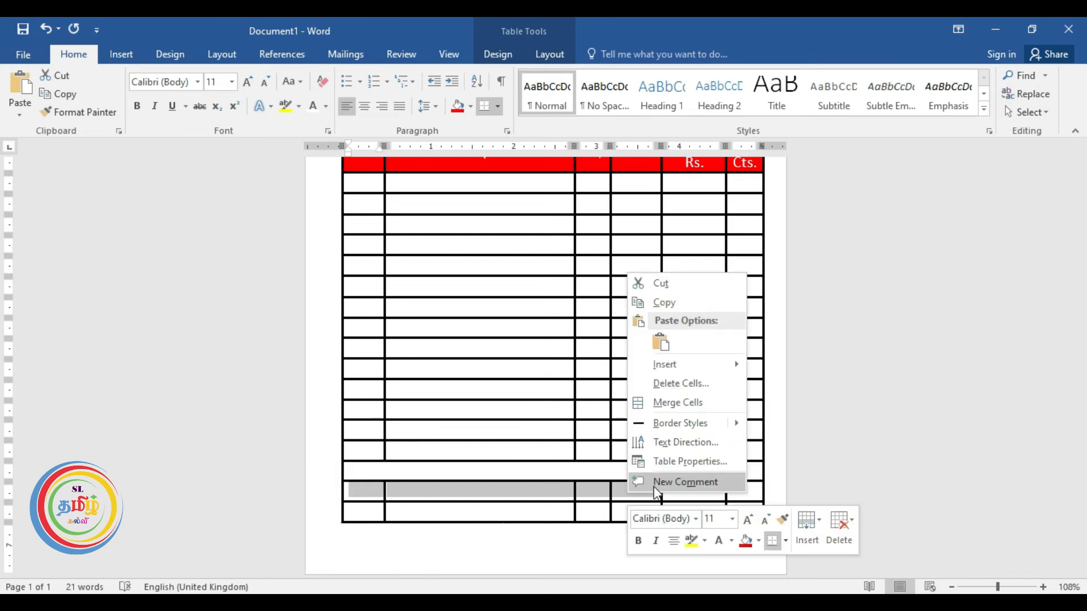
click(675, 402)
drag(364, 514, 625, 514)
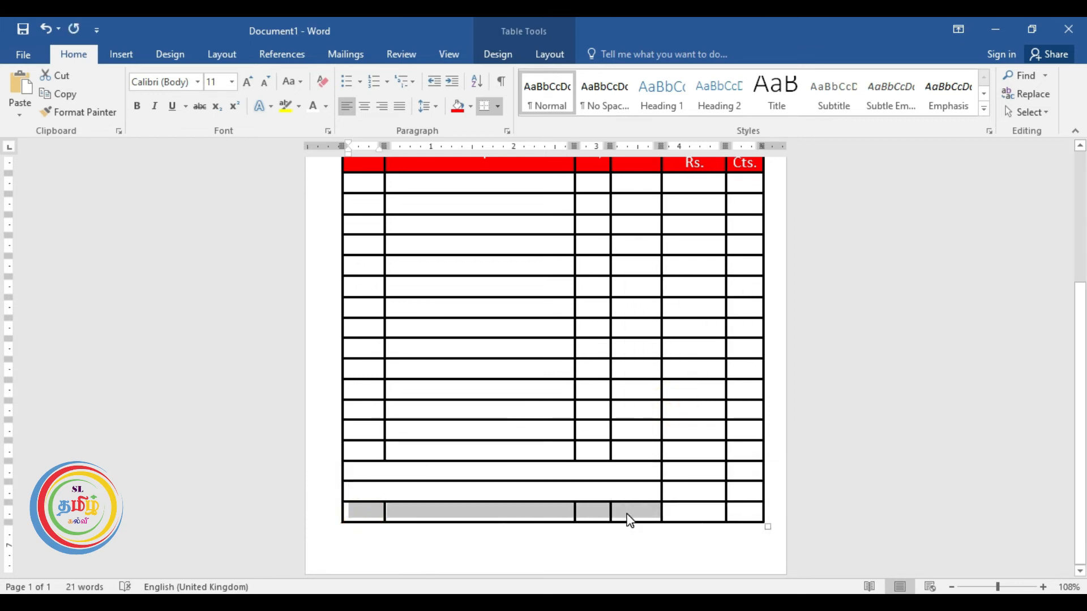
right_click(626, 514)
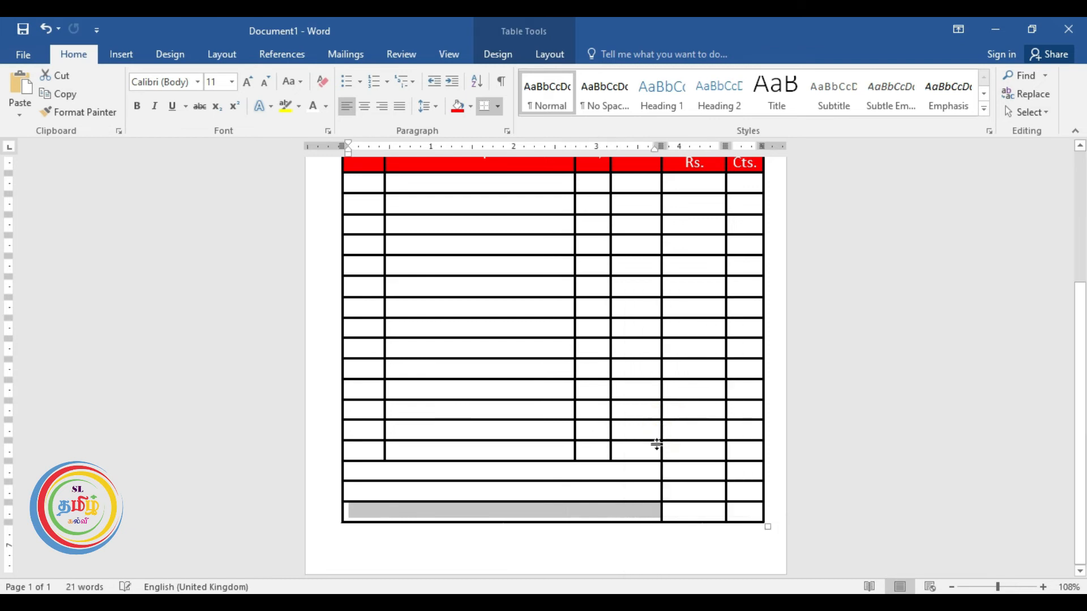
click(578, 472)
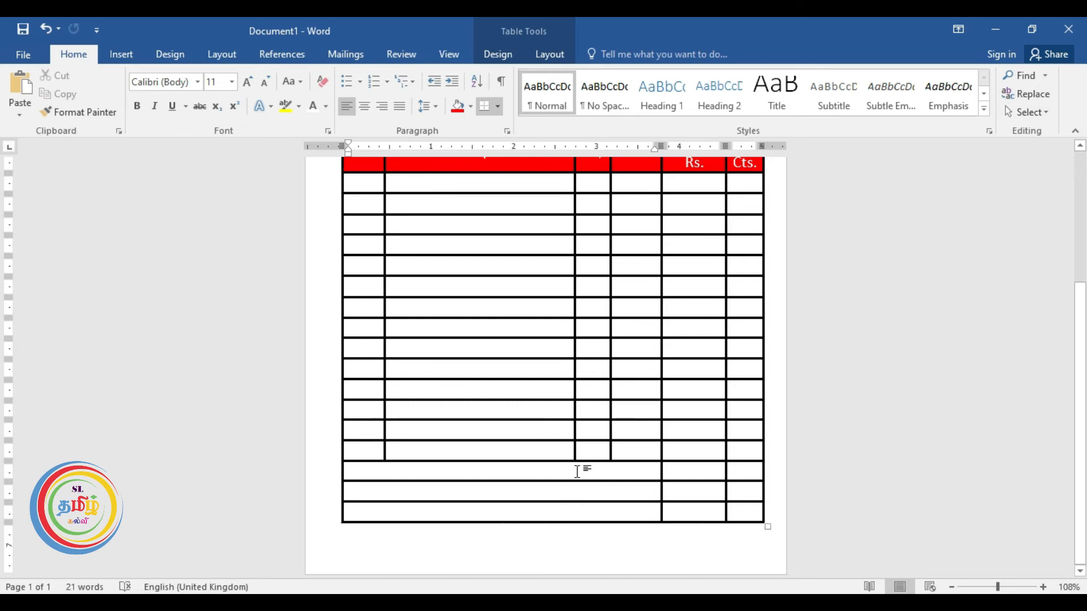
Type Total, Discount and Grand Total into the three merged bottom cells, then select them.
text(Total)
drag(377, 470, 347, 472)
click(357, 488)
text(Discount)
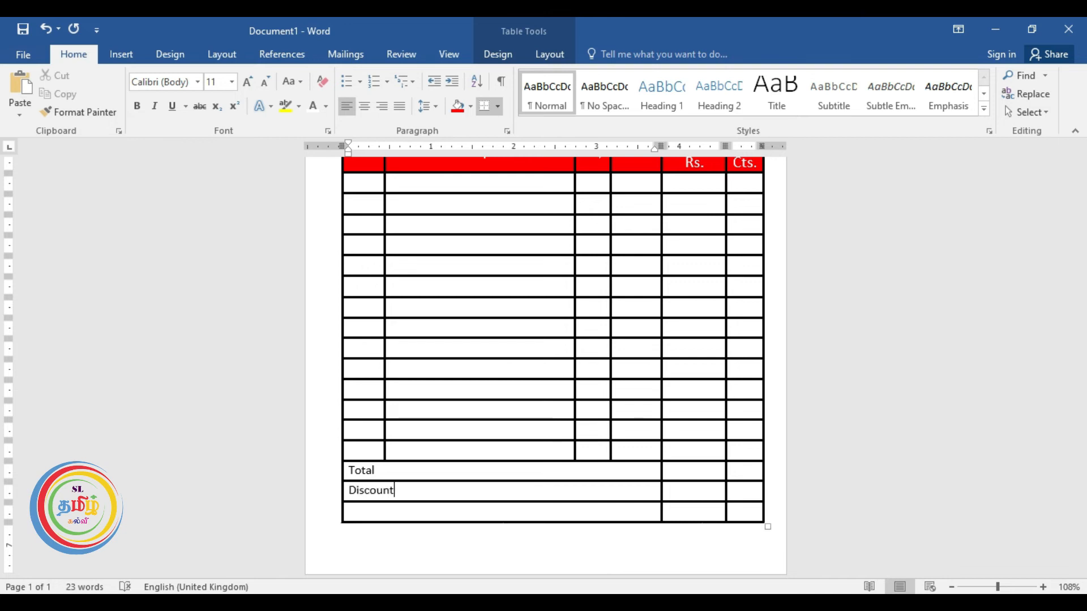
click(368, 509)
text(Grand Total)
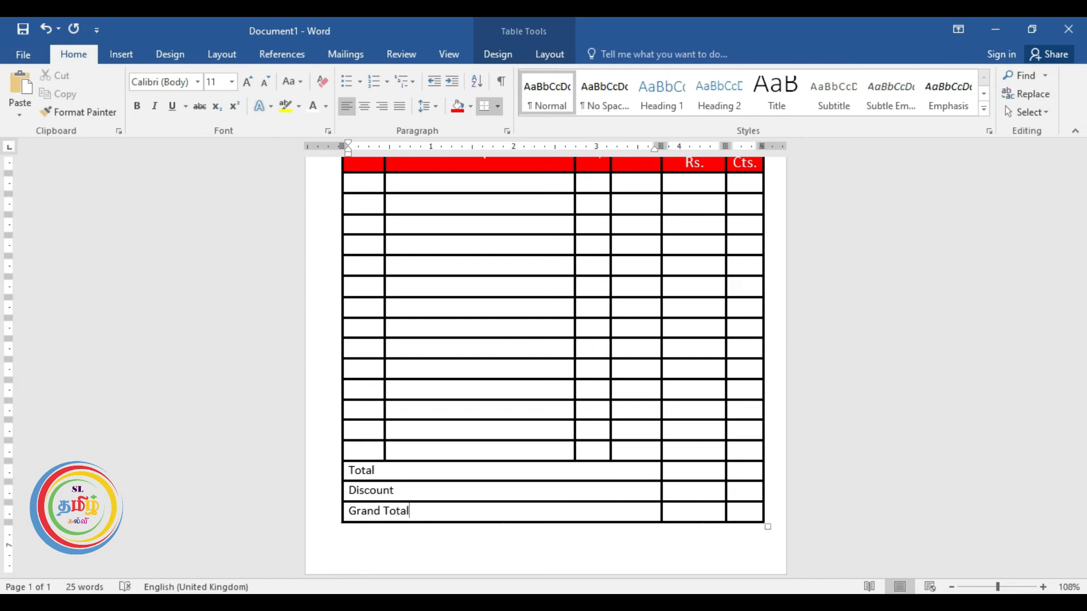
drag(429, 505, 347, 471)
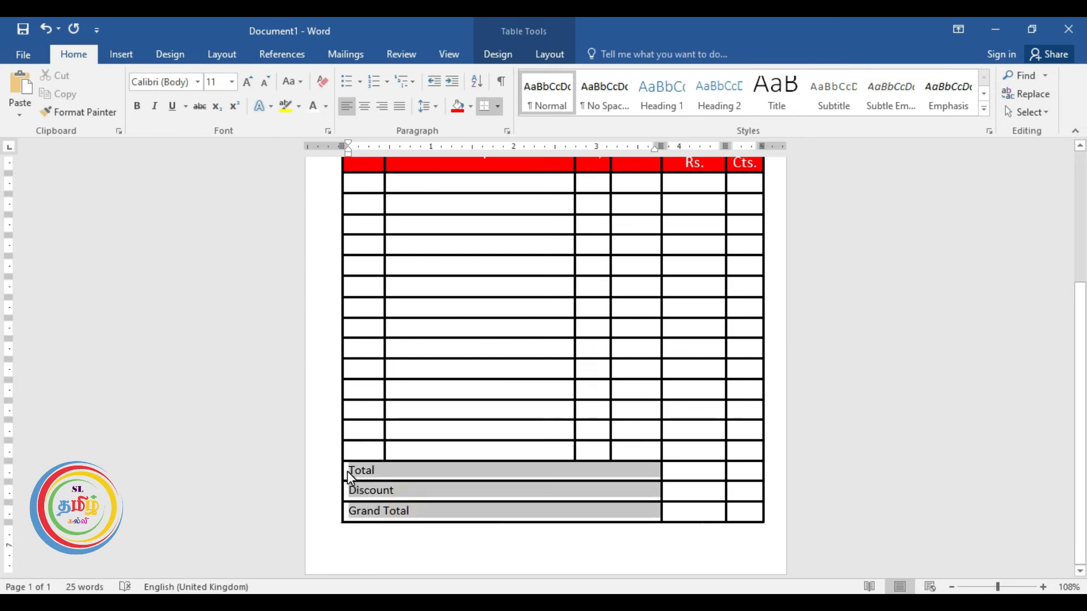
Right-align the Total, Discount and Grand Total labels and make the Grand Total row taller.
click(383, 110)
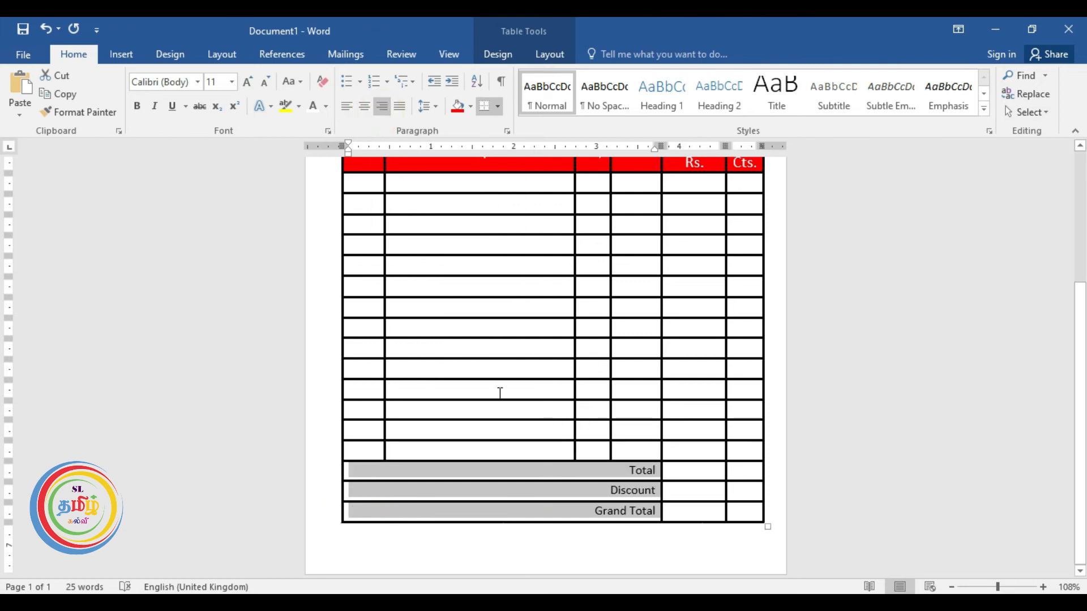
click(532, 541)
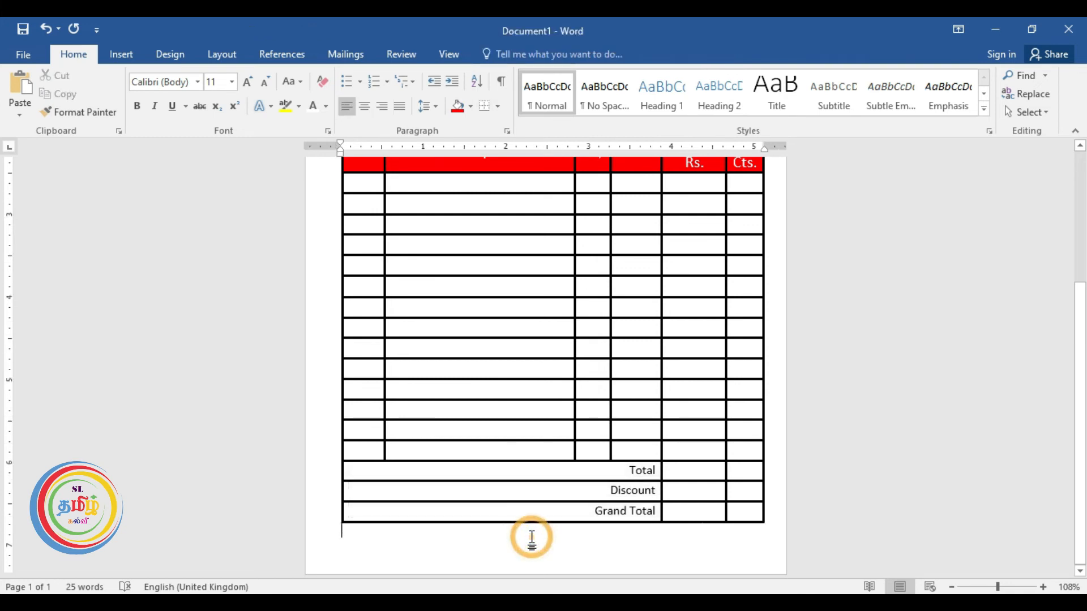
click(691, 517)
drag(690, 523, 691, 531)
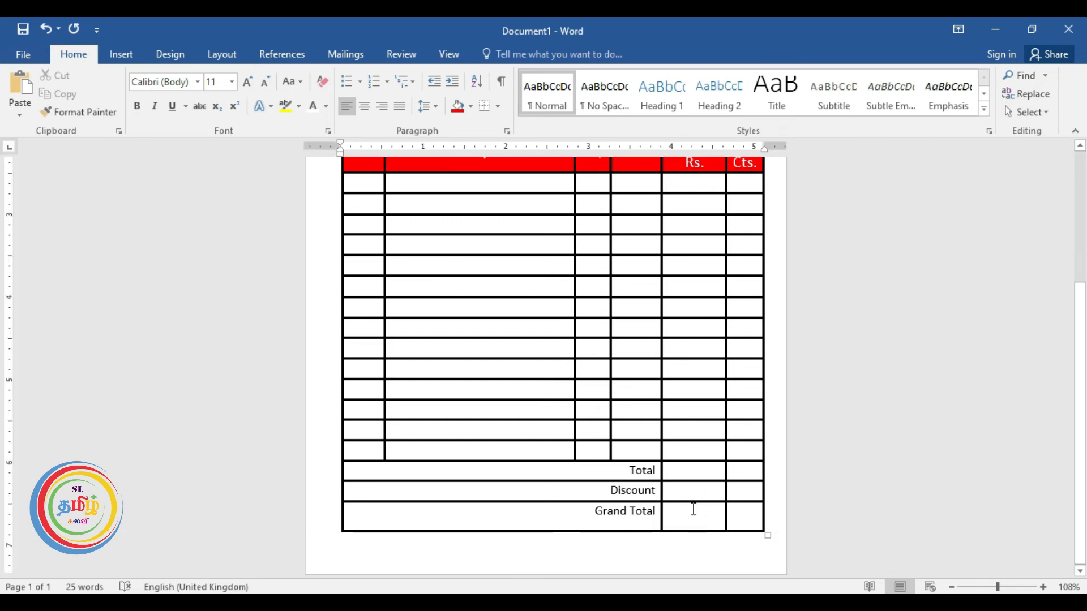
scroll(567, 479, down, 3)
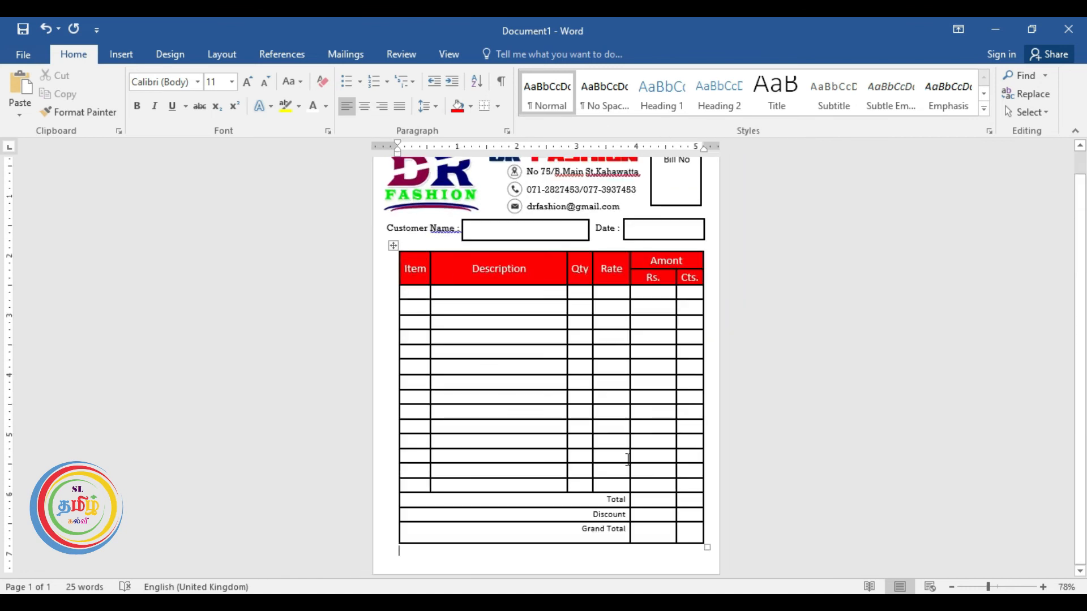
Duplicate the Customer Name label with its name and date entry boxes beneath the Grand Total row.
click(487, 542)
click(480, 558)
click(399, 229)
click(402, 224)
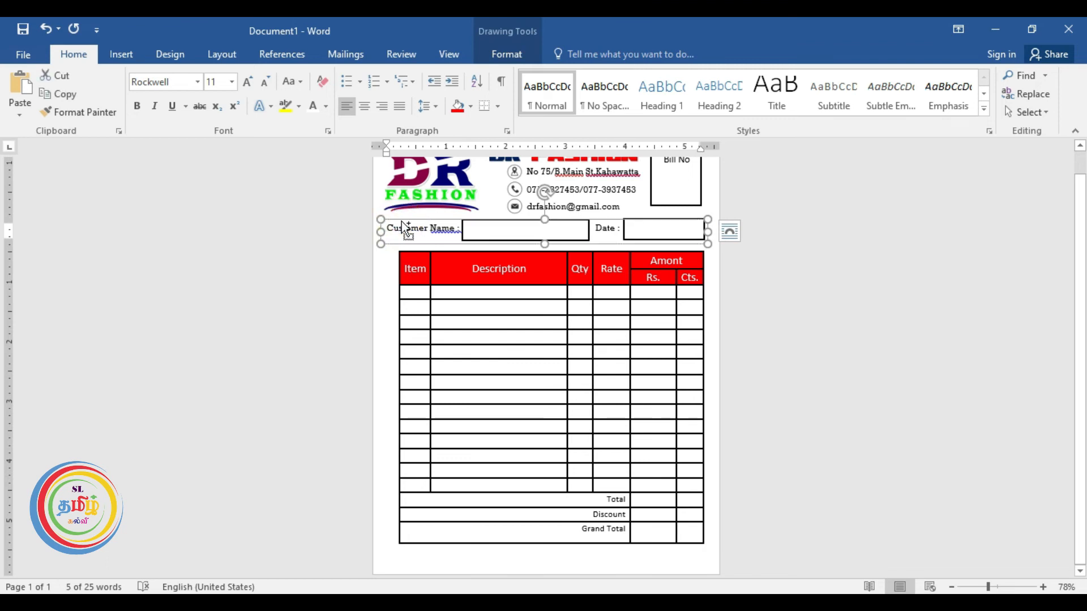
ctrl+click(463, 231)
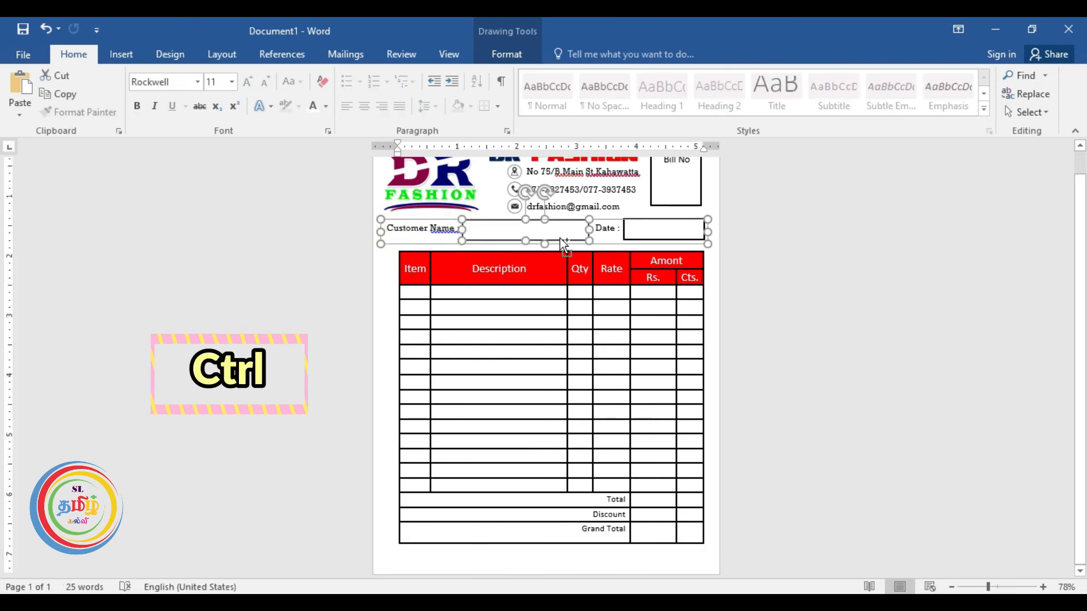
ctrl+click(626, 229)
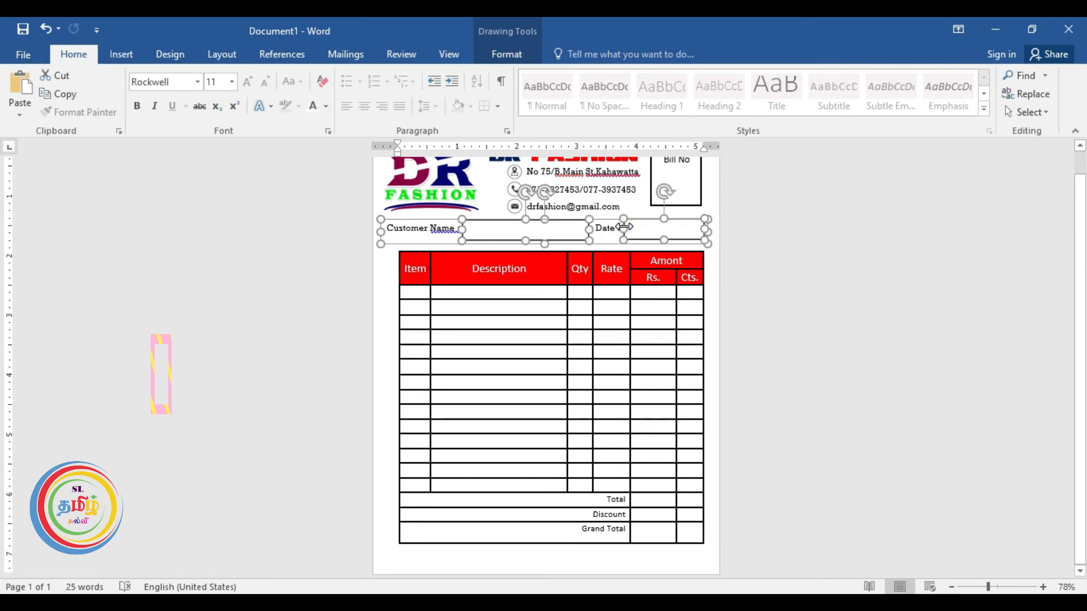
drag(606, 222, 609, 535)
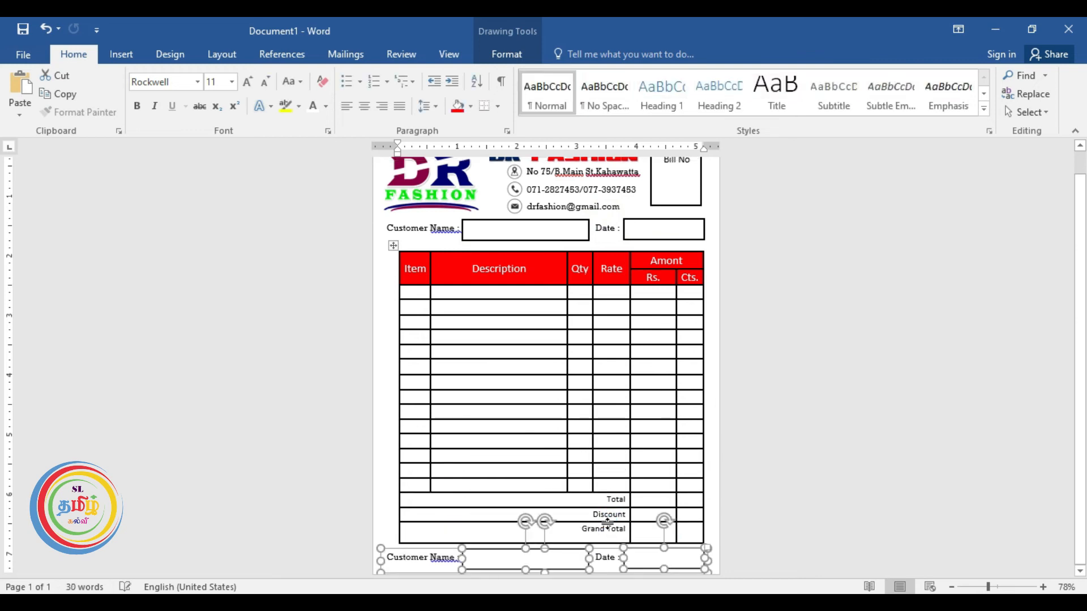
scroll(741, 494, down, 3)
scroll(741, 493, up, 8)
scroll(740, 494, down, 2)
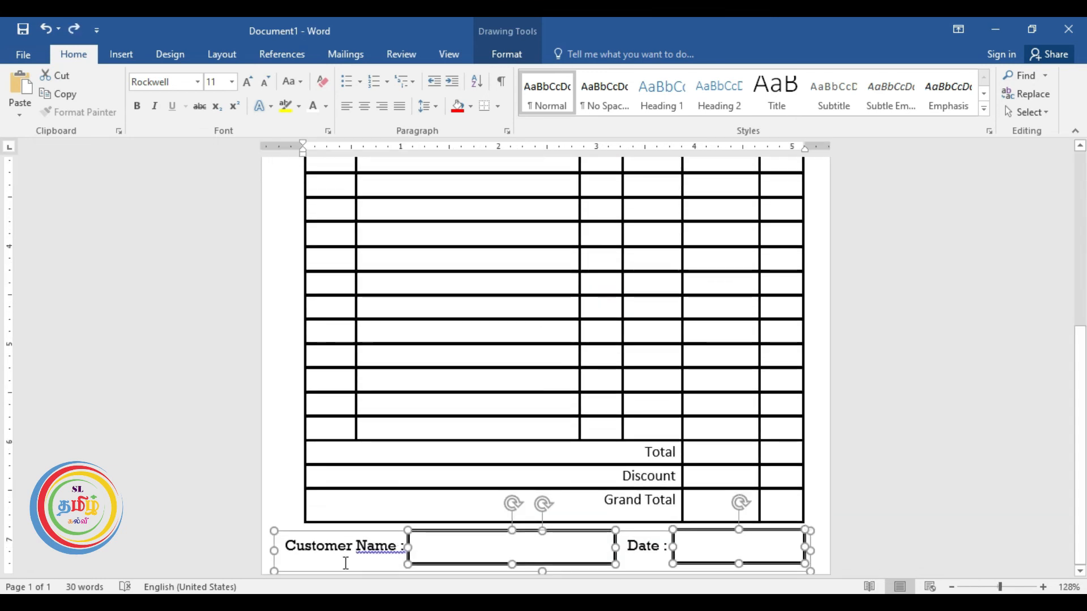
Change the copied Customer Name label to 'Checked by'.
click(289, 546)
drag(289, 546, 396, 548)
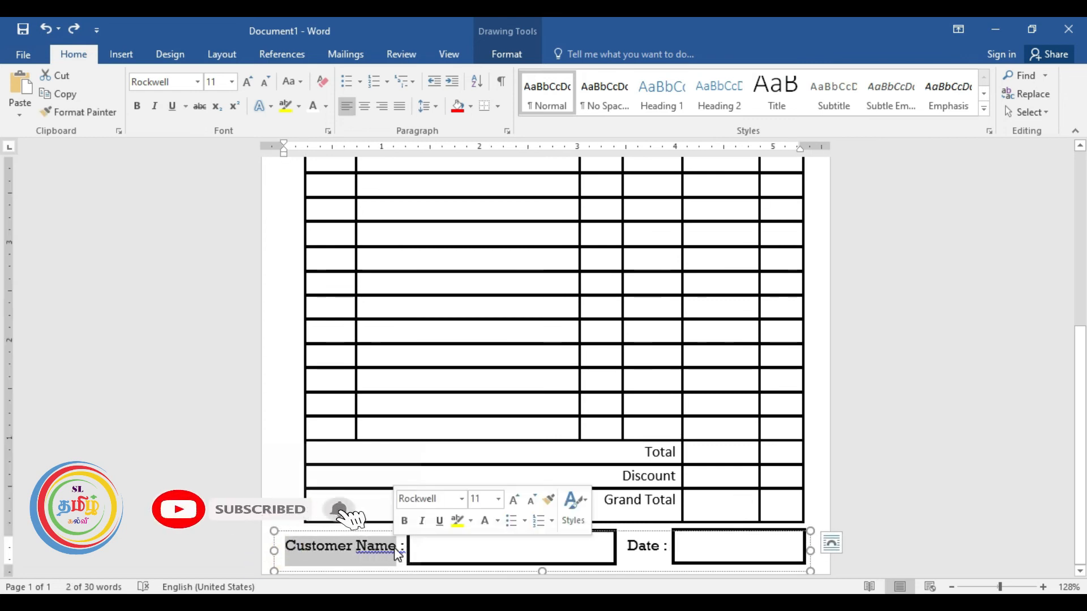
text(Cheche)
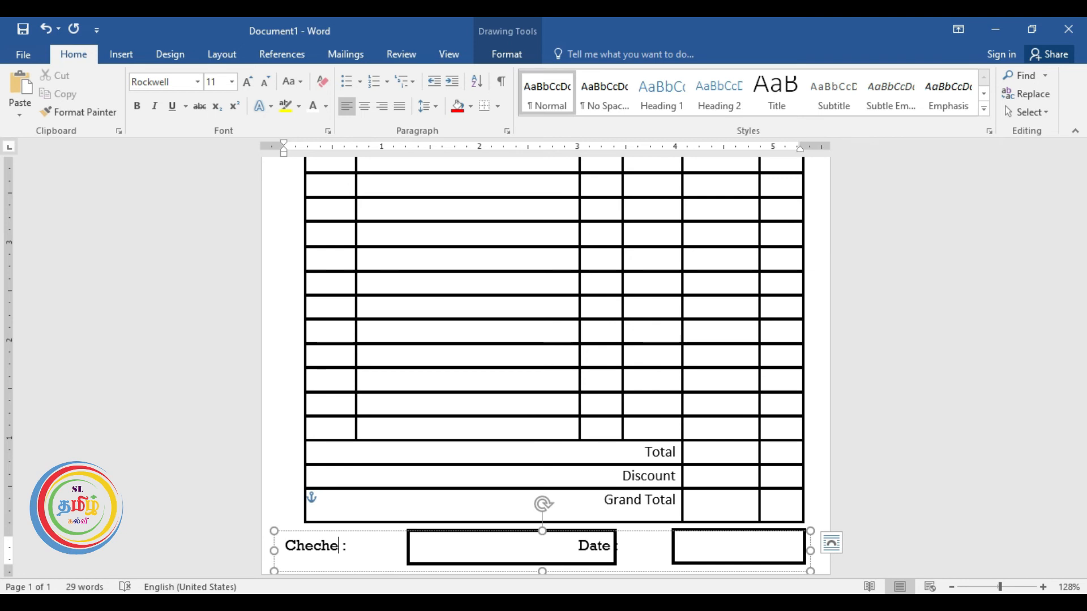
key(BackSpace)
text(ked by)
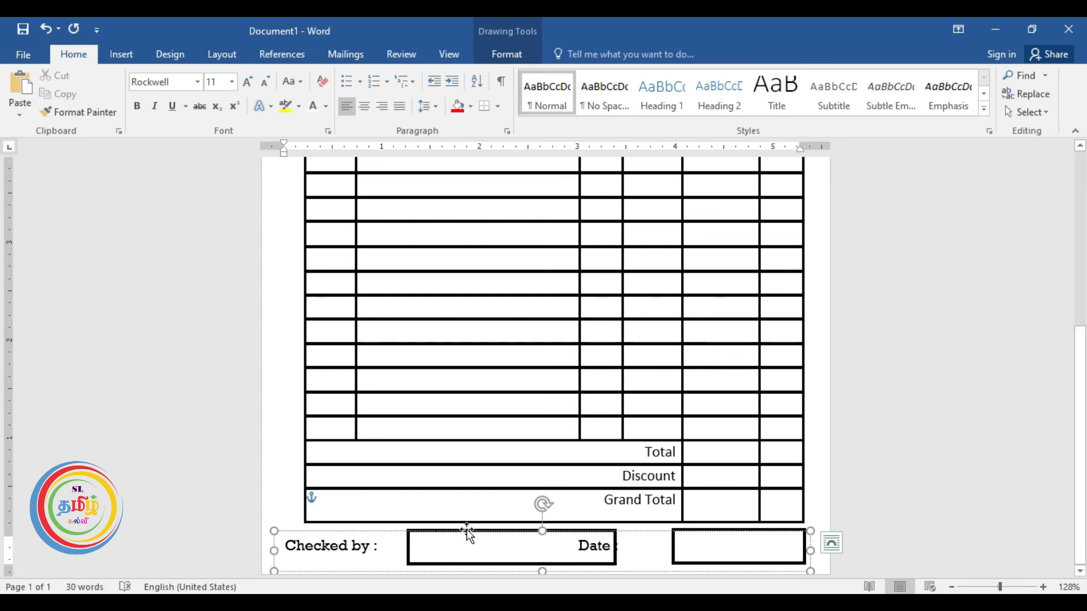
Move the empty bordered box so it sits directly after 'Checked by :'.
click(407, 547)
drag(406, 546, 502, 547)
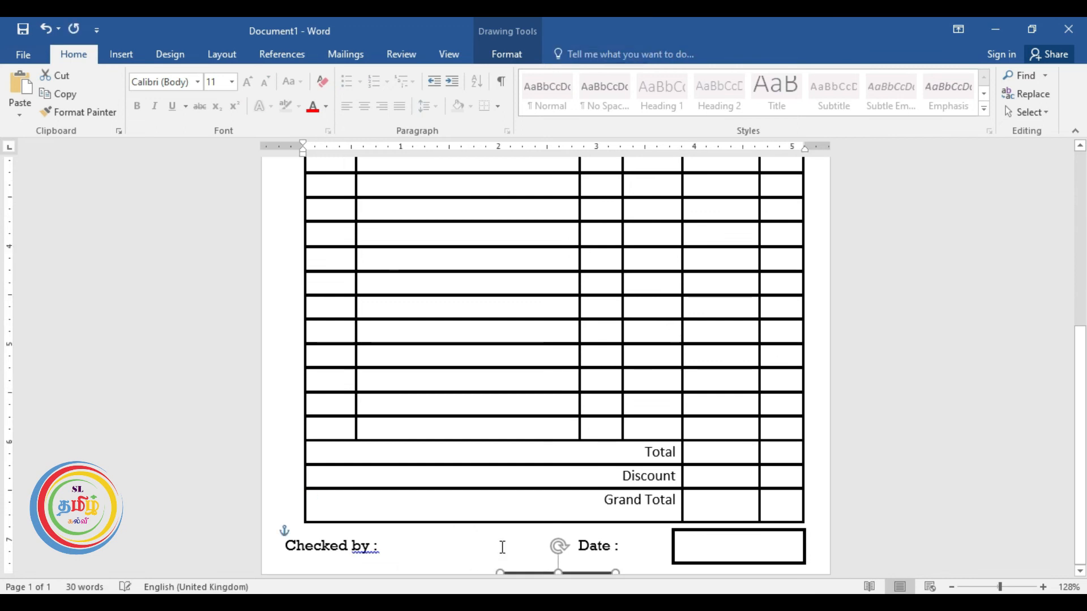
key(Up)
key(Up)
key(Up)
key(Up)
key(Left)
key(Left)
key(Left)
key(Left)
key(Left)
key(Left)
key(Left)
key(Left)
key(Left)
key(Left)
key(Left)
key(Left)
key(Left)
key(Left)
key(Left)
key(Left)
key(Left)
key(Left)
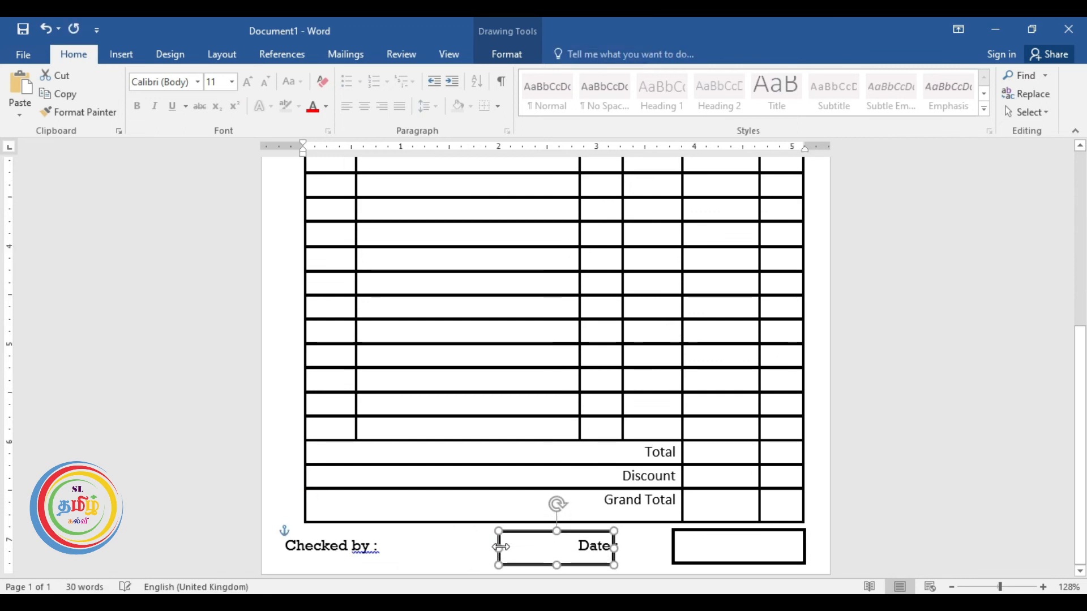
key(Left)
key(Left)
key(Left)
key(Left)
key(Left)
key(Left)
key(Left)
key(Left)
key(Left)
key(Left)
key(Left)
key(Left)
key(Left)
key(Left)
key(Left)
key(Left)
key(Left)
key(Left)
key(Left)
key(Left)
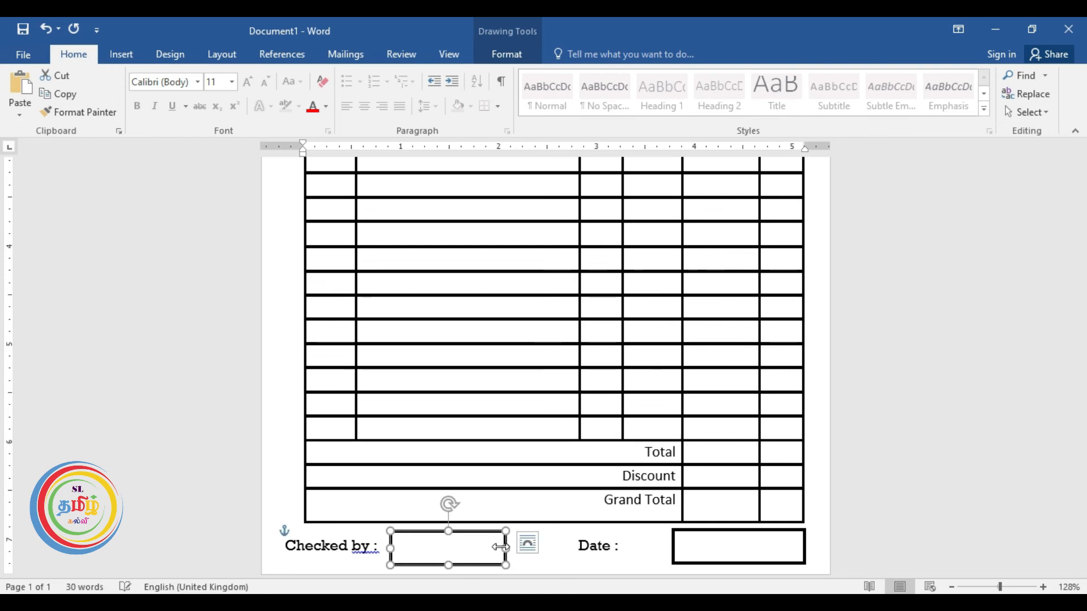
key(Up)
key(Up)
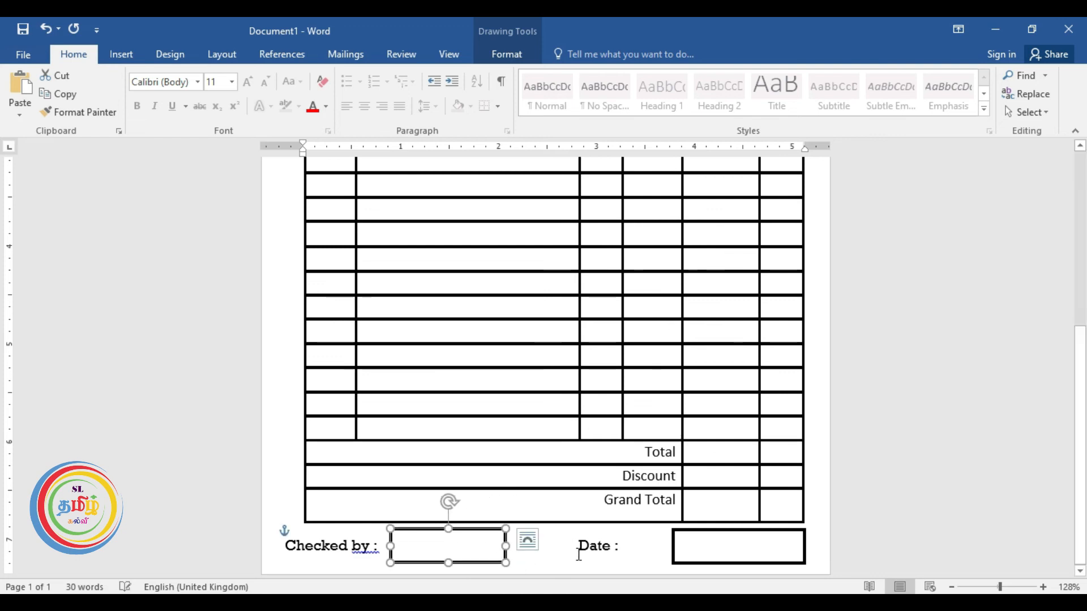
drag(578, 546, 617, 554)
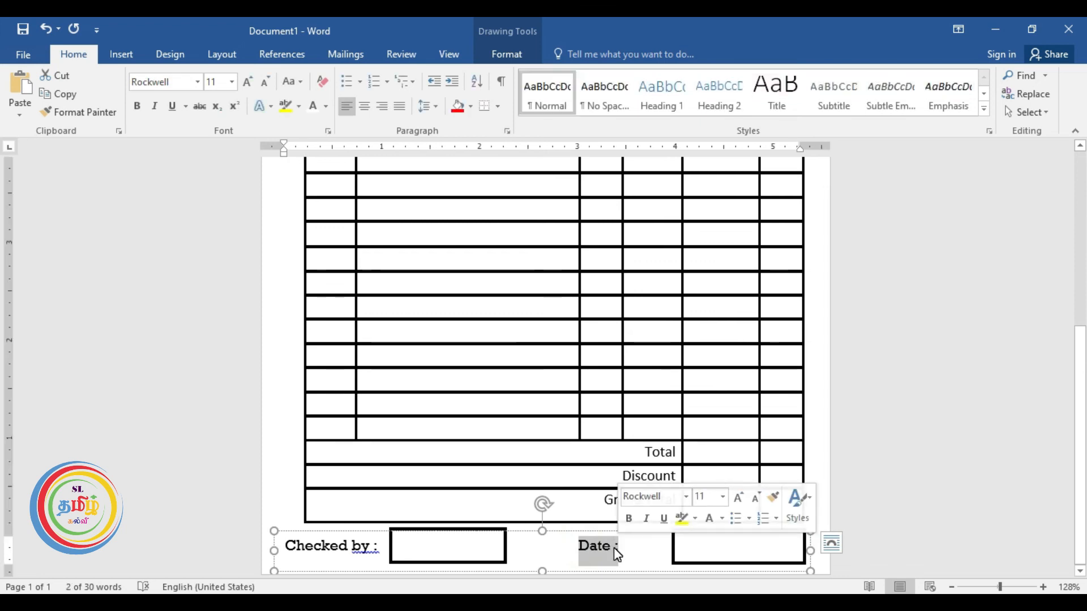
Replace 'Date :' with 'Customer sign :', fixing the extra space and capital C.
text(customer)
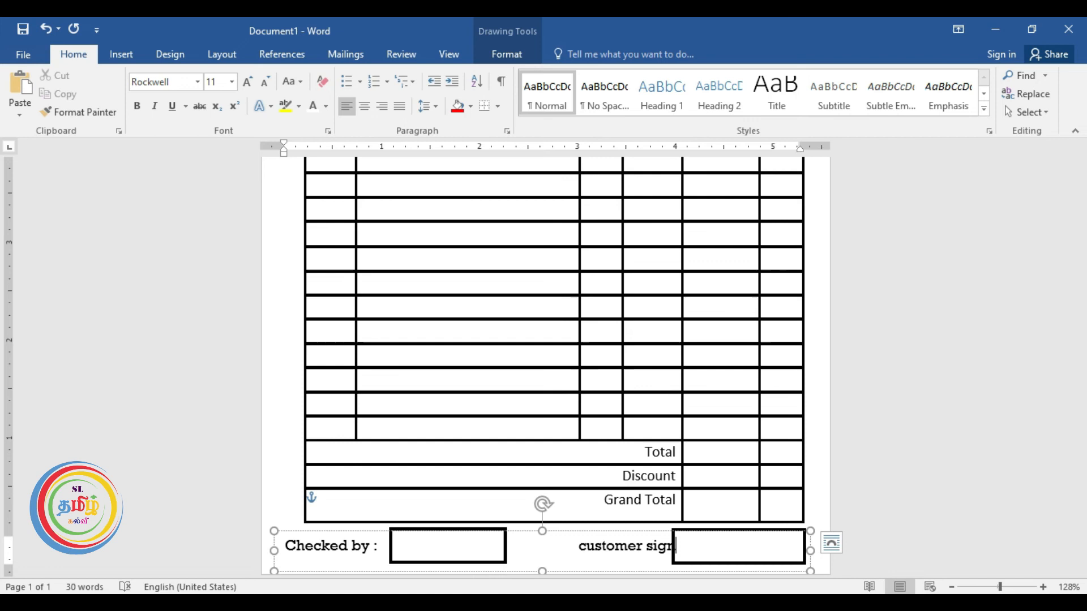
click(577, 544)
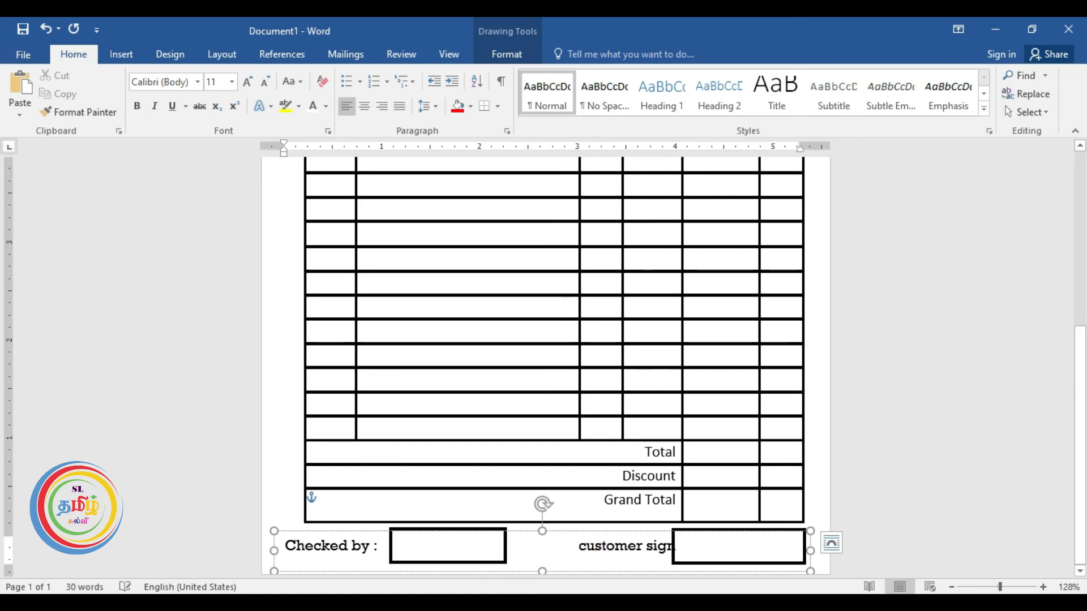
key(BackSpace)
drag(537, 549, 532, 548)
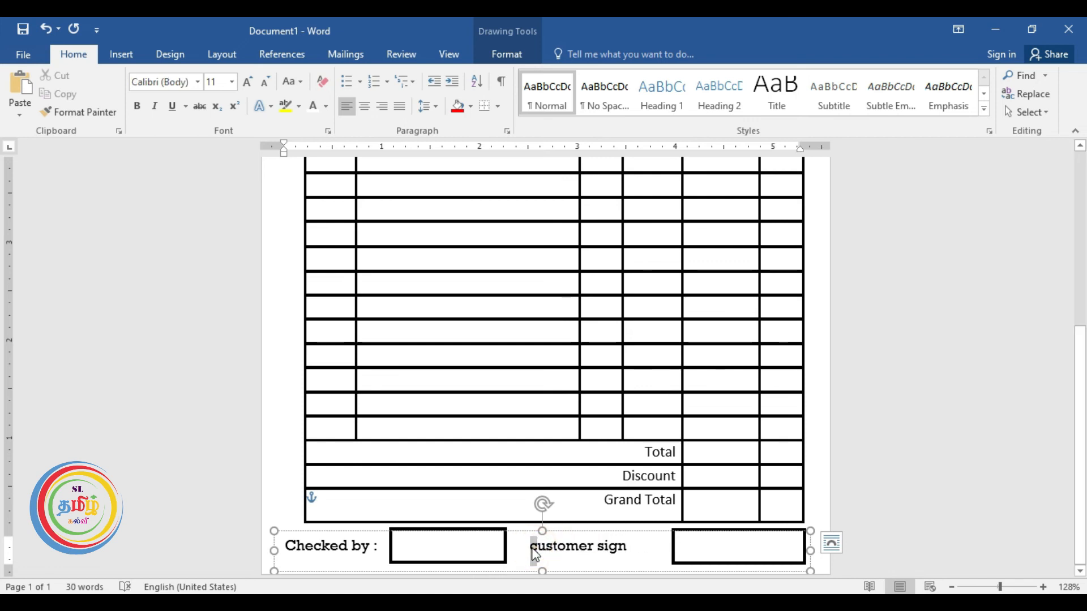
text(C)
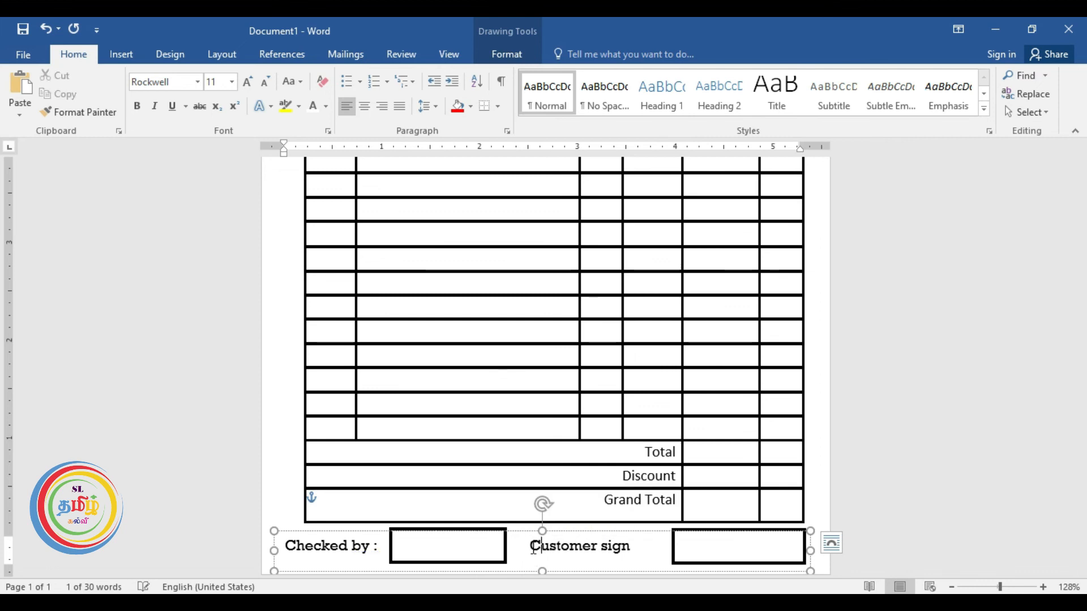
click(648, 543)
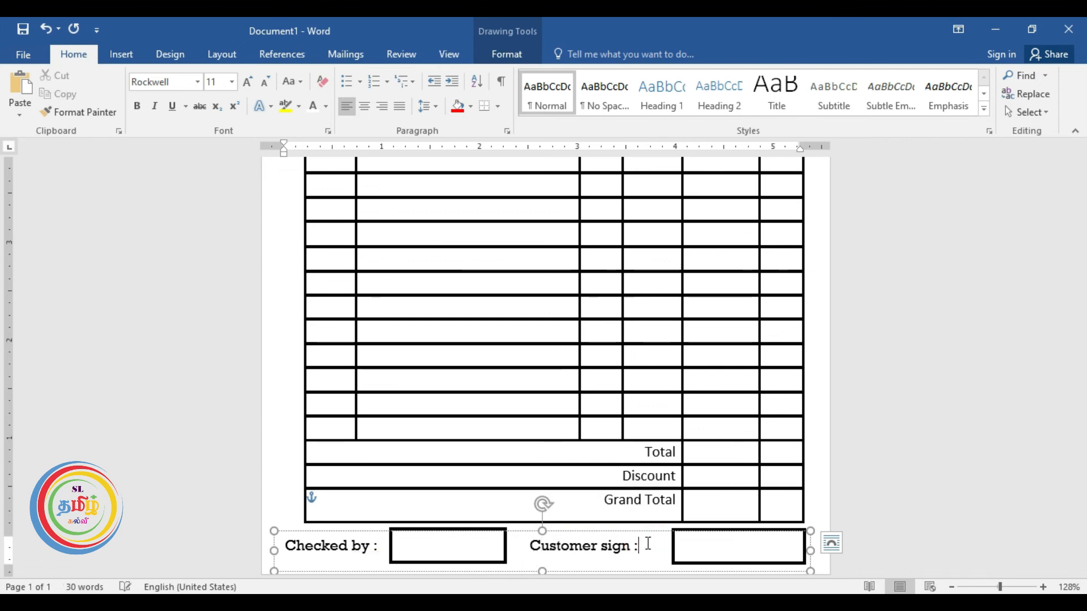
click(530, 546)
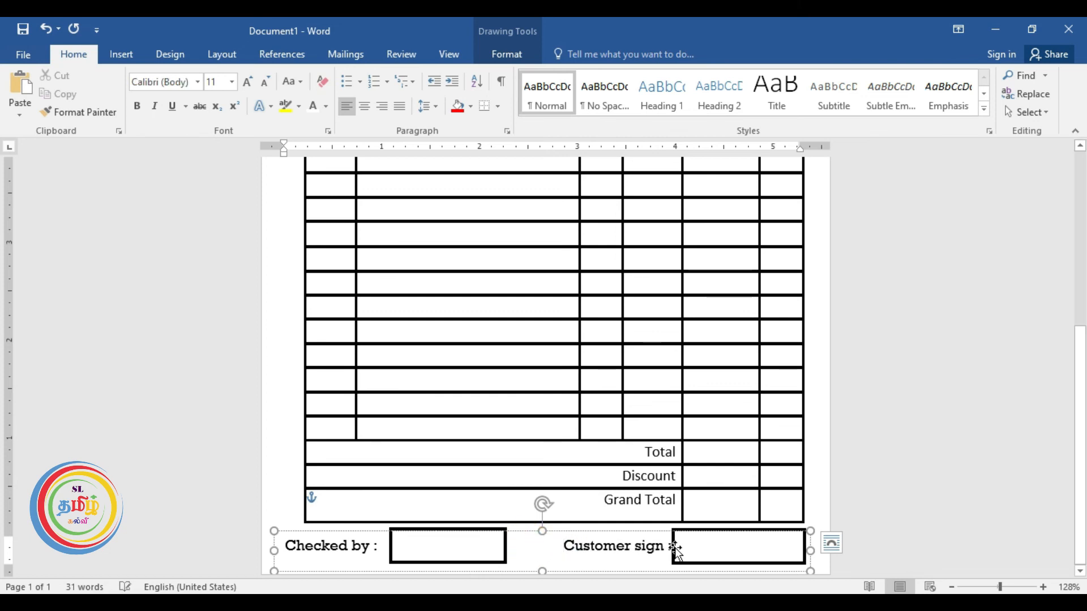
Narrow the Customer sign box and nudge it into line beside its label.
click(755, 562)
drag(805, 550, 786, 553)
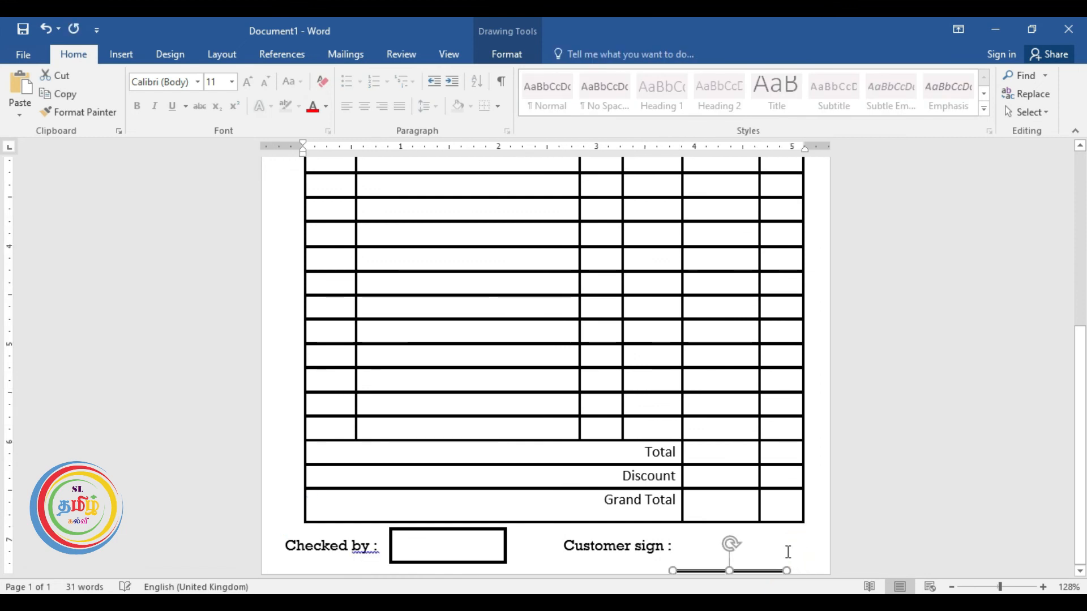
key(Up)
key(ctrl+Down)
key(ctrl+Down)
key(ctrl+Down)
key(ctrl+Down)
key(ctrl+Down)
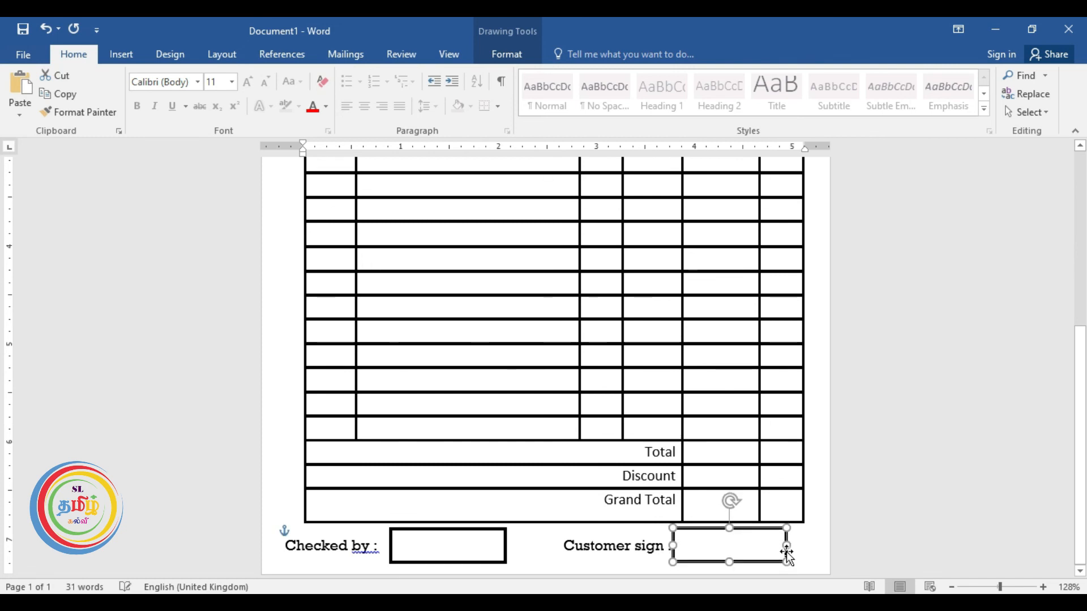
key(ctrl+Down)
key(ctrl+Down)
key(ctrl+Right)
key(ctrl+Right)
key(ctrl+Right)
key(ctrl+Right)
key(ctrl+Right)
key(ctrl+Right)
key(ctrl+Right)
key(ctrl+Right)
key(ctrl+Right)
key(ctrl+Right)
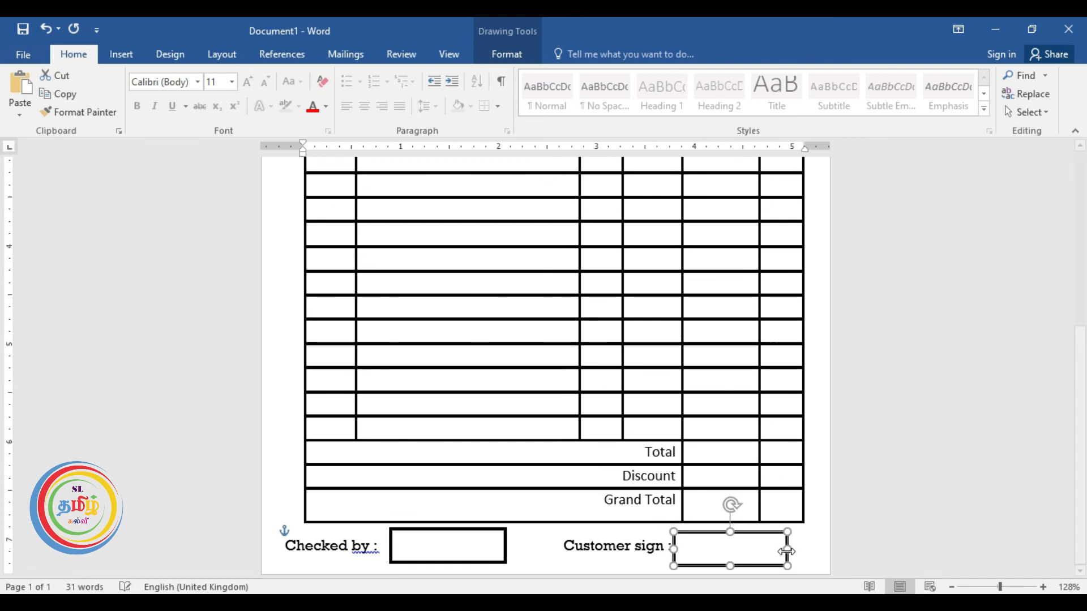
key(ctrl+Right)
key(ctrl+Right)
key(ctrl+Right)
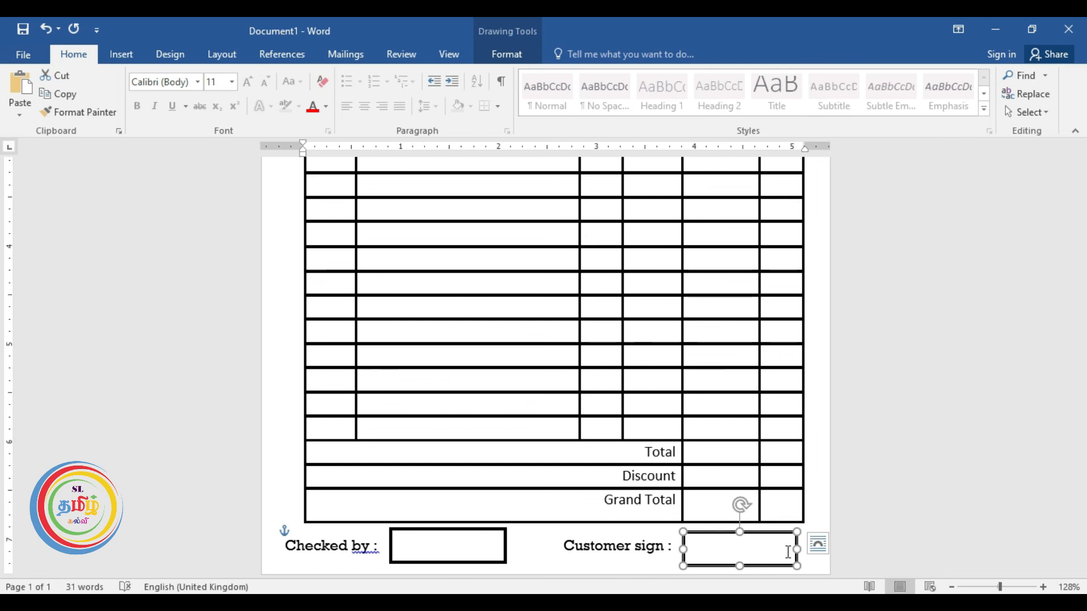
click(853, 484)
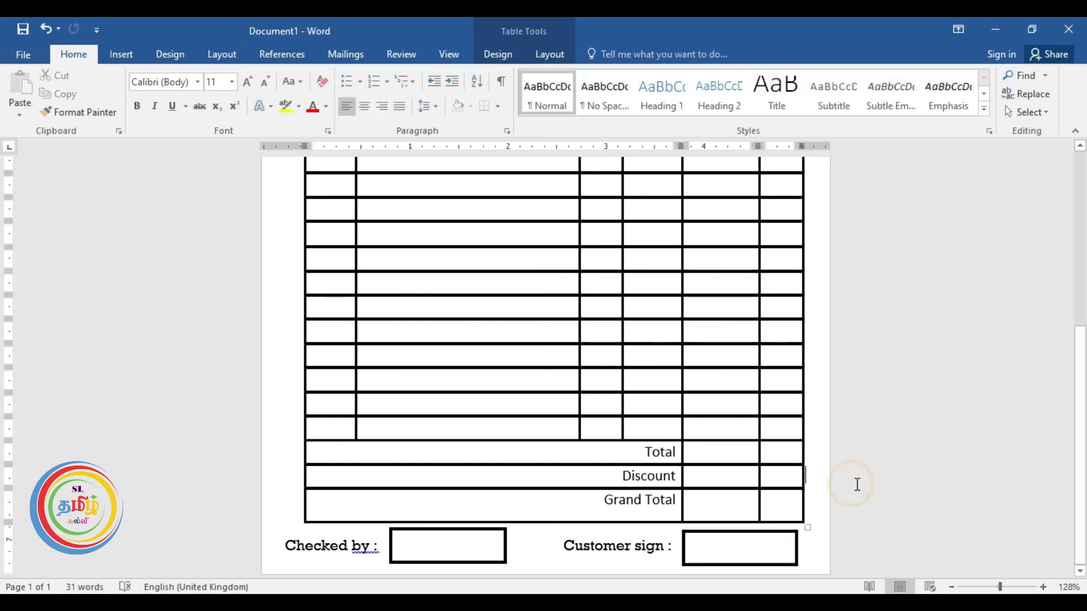
scroll(711, 441, down, 4)
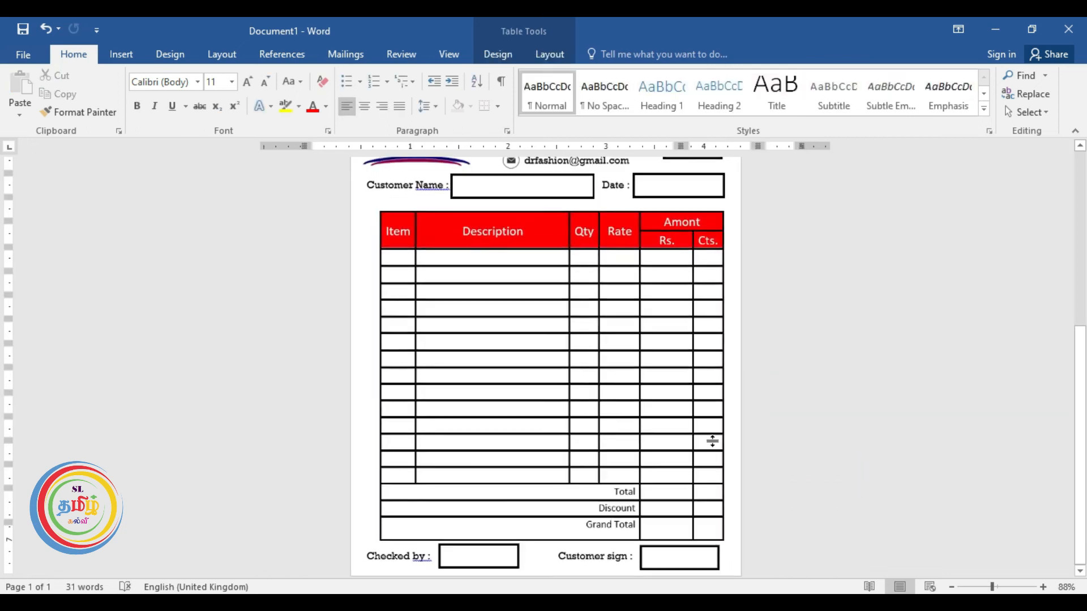
Number the Item column's body rows 1. to 14. with the '1. 2. 3.' style, decreasing the indent.
click(399, 259)
drag(402, 291, 399, 471)
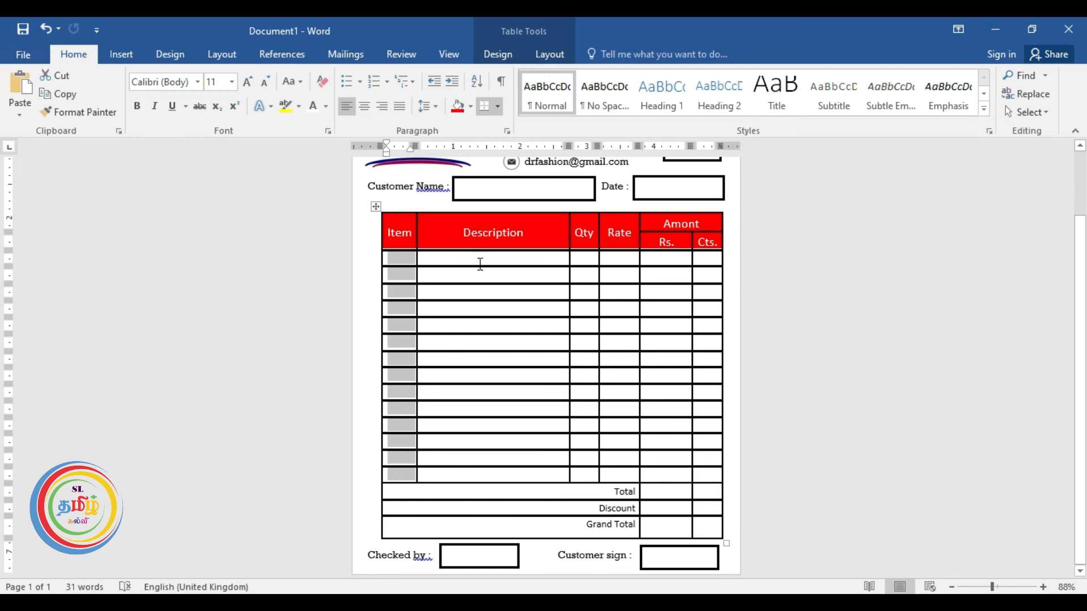
click(387, 84)
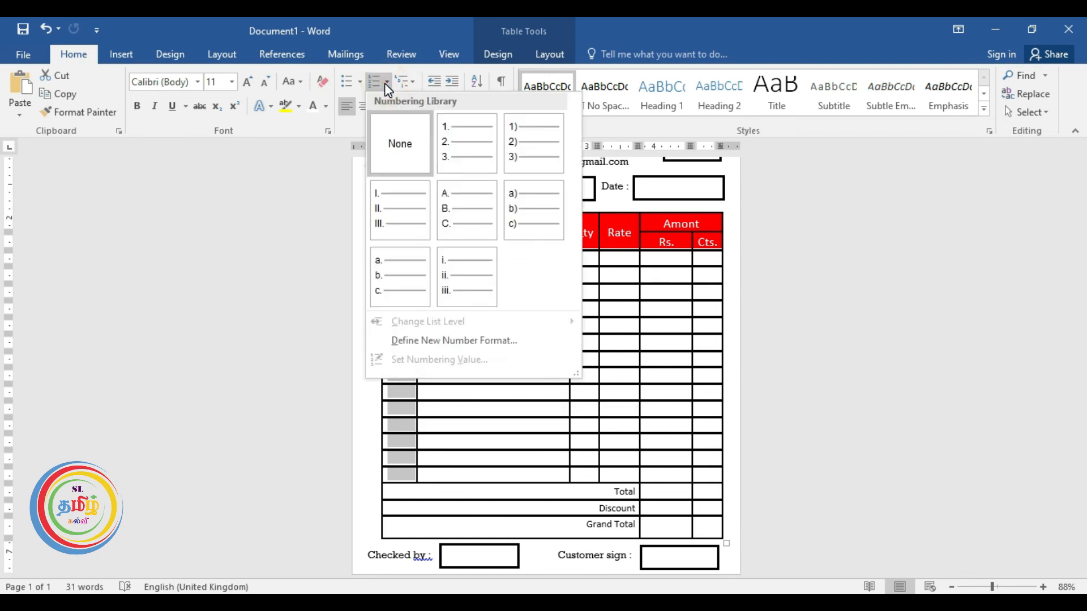
click(469, 147)
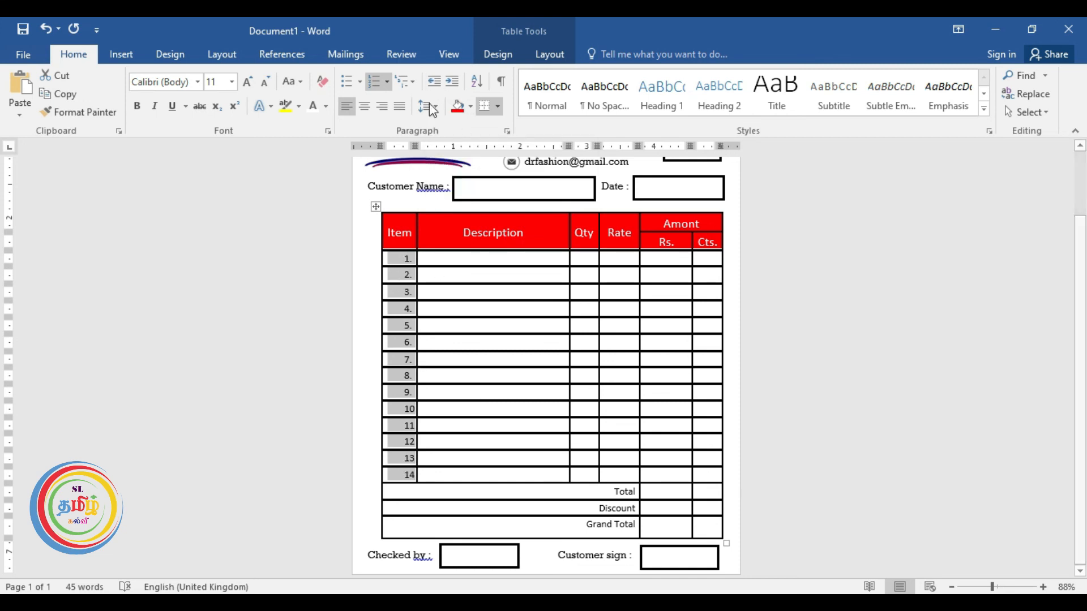
click(434, 82)
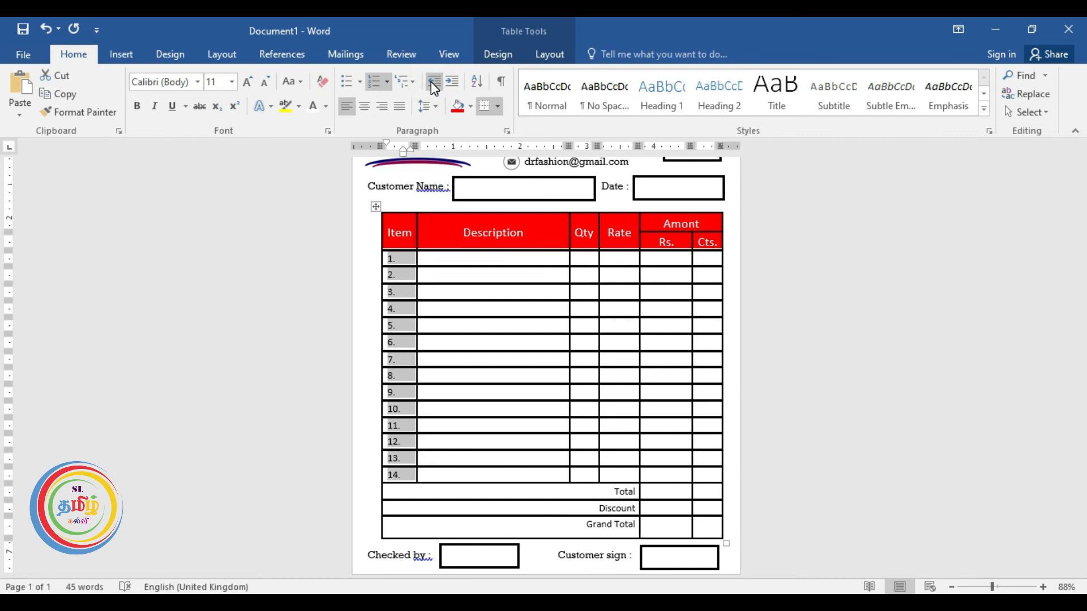
click(306, 309)
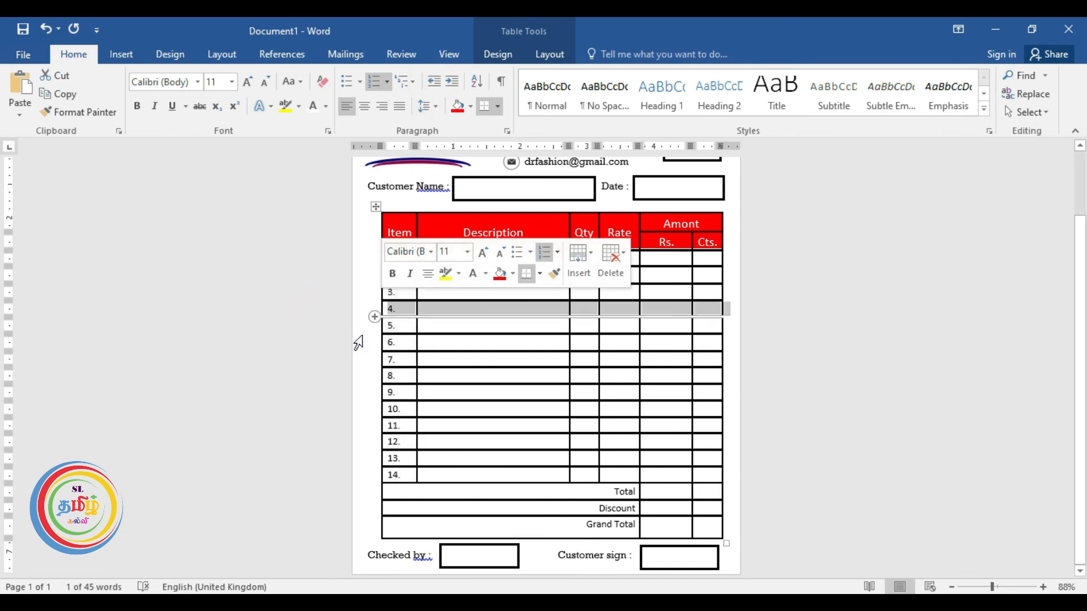
click(458, 373)
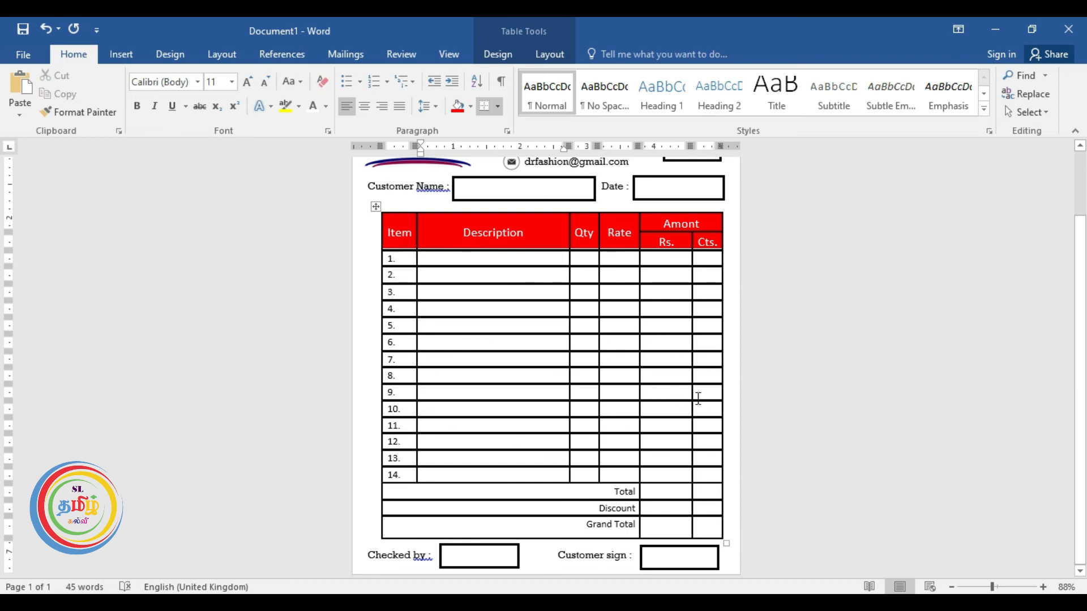
scroll(751, 377, down, 3)
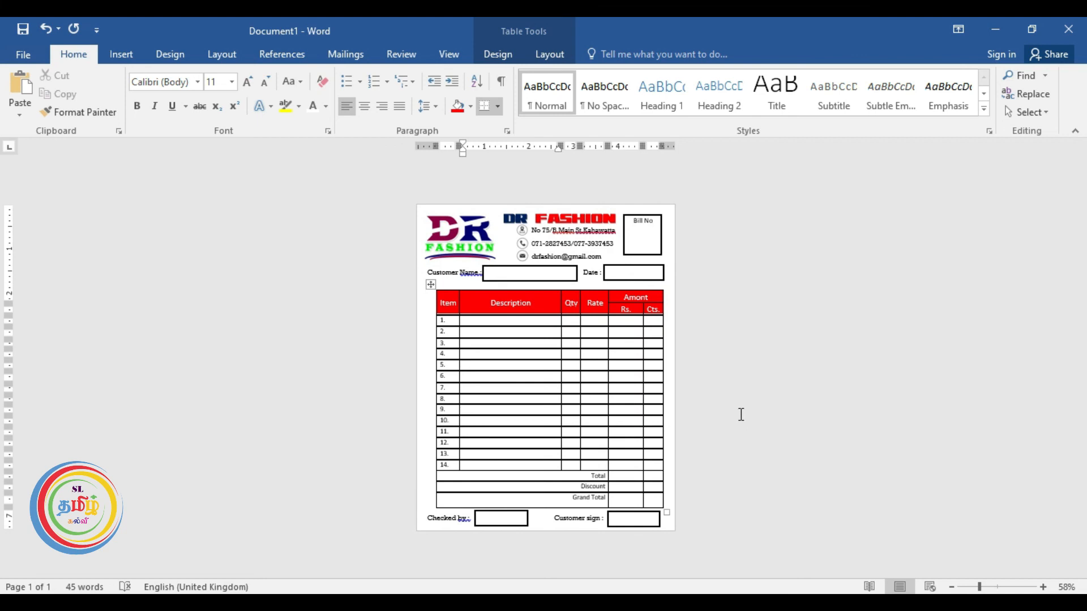
Export the bill as a PDF named 'Item bill' in Documents.
click(23, 57)
click(55, 307)
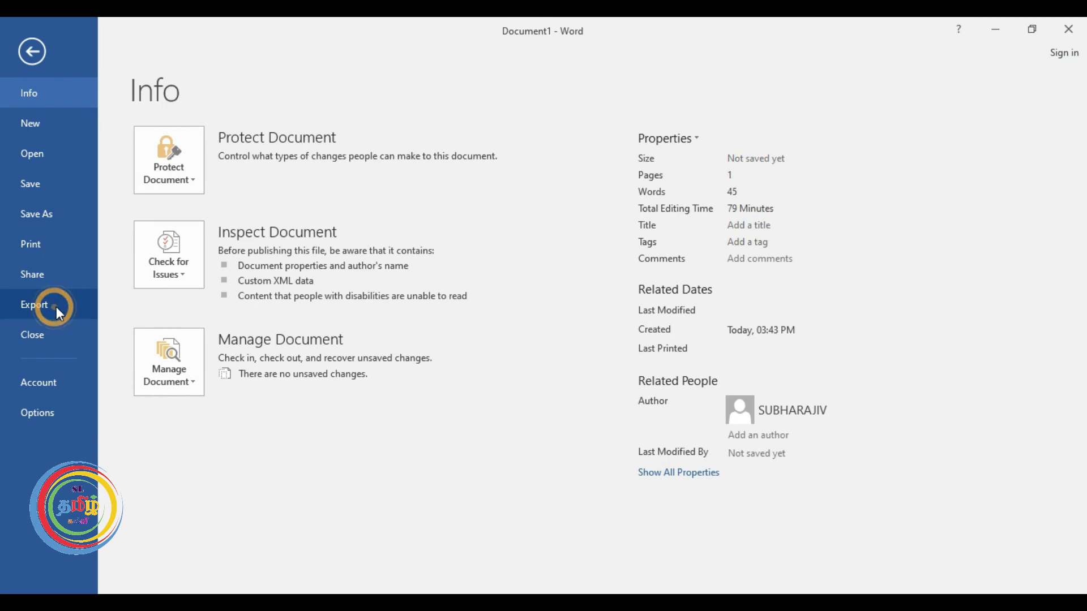
click(407, 245)
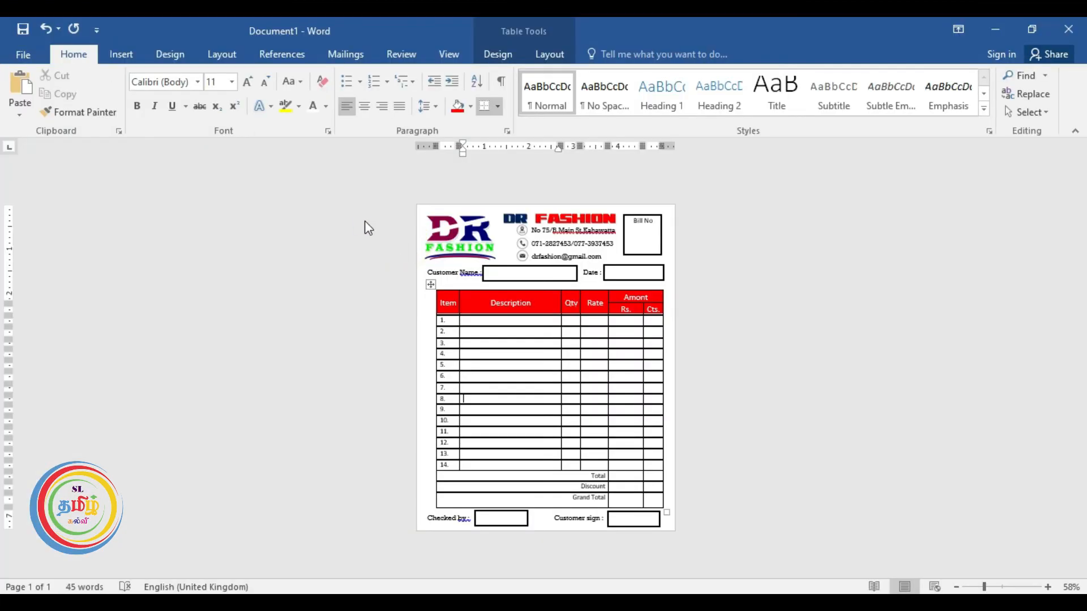
click(158, 315)
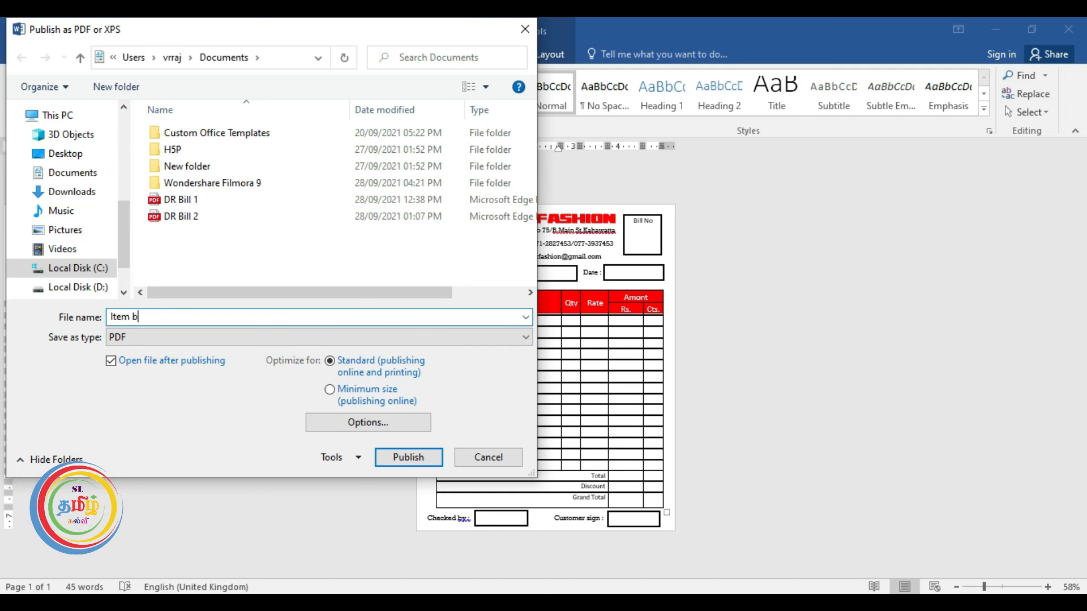
click(408, 457)
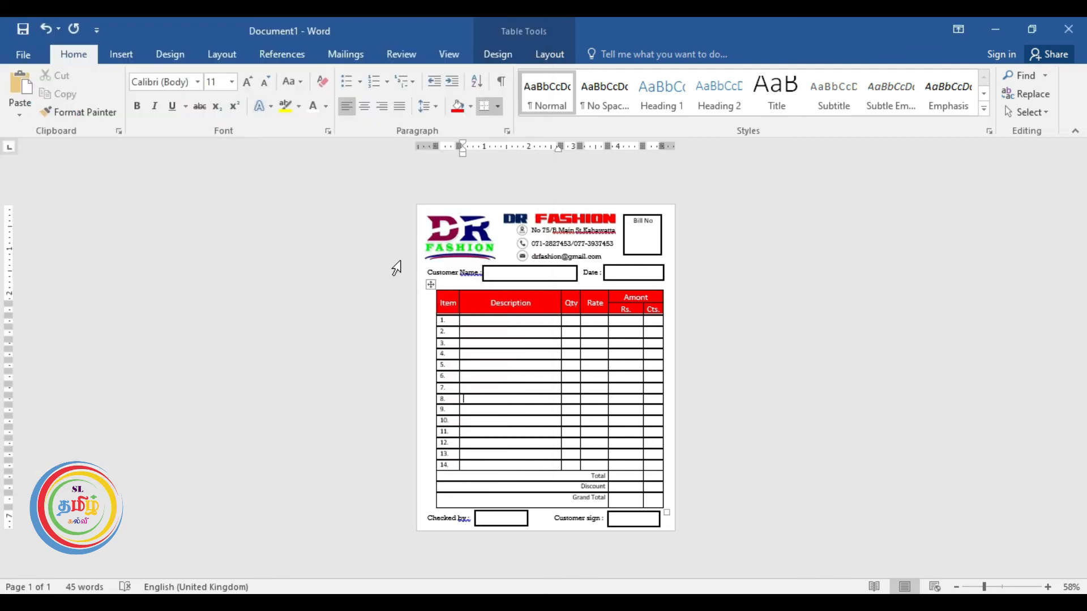